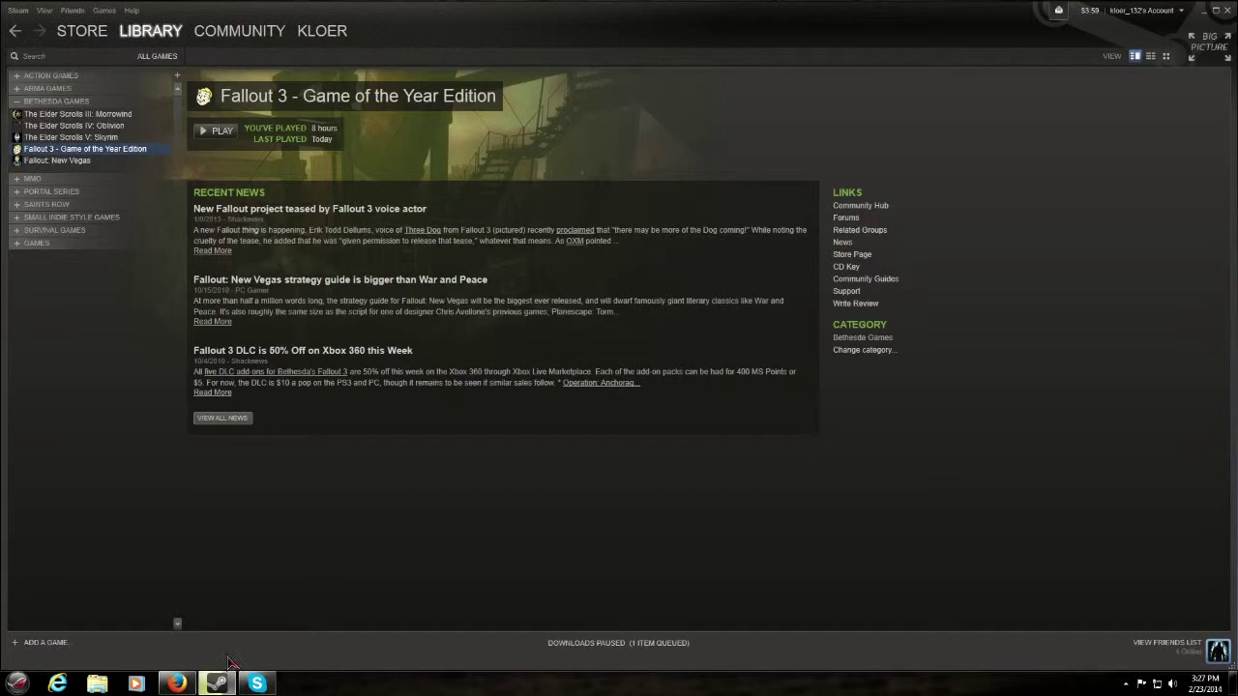
- Switch from the Steam Fallout 3 page to the Firefox window
left_click(177, 684)
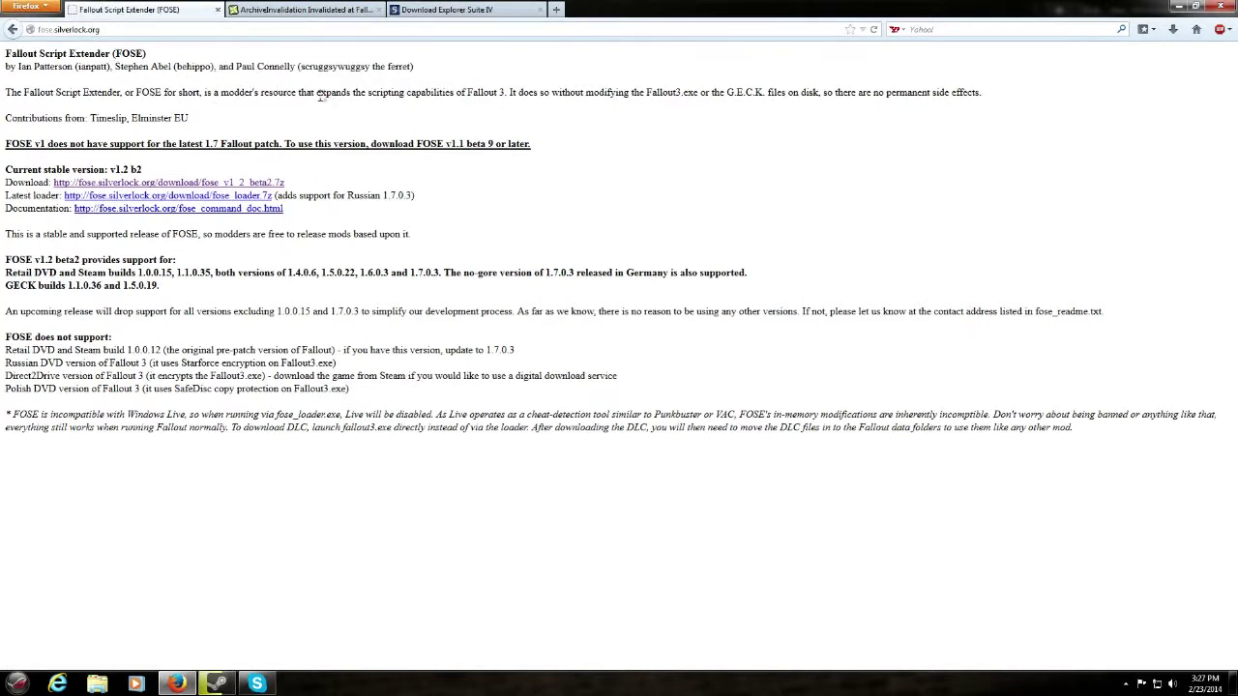
- Request the FOSE v1.2 b2 archive (fose_v1_2_beta2.7z) and dismiss the download prompt
left_click_drag(317, 94, 499, 94)
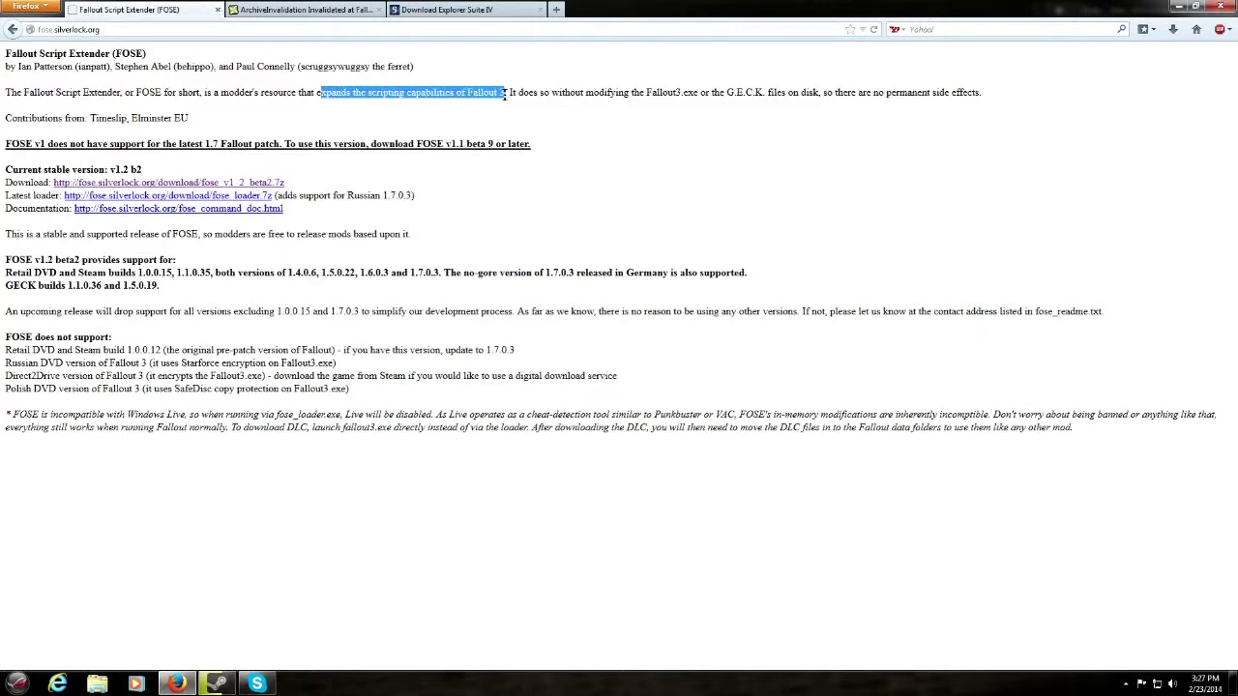
left_click(429, 117)
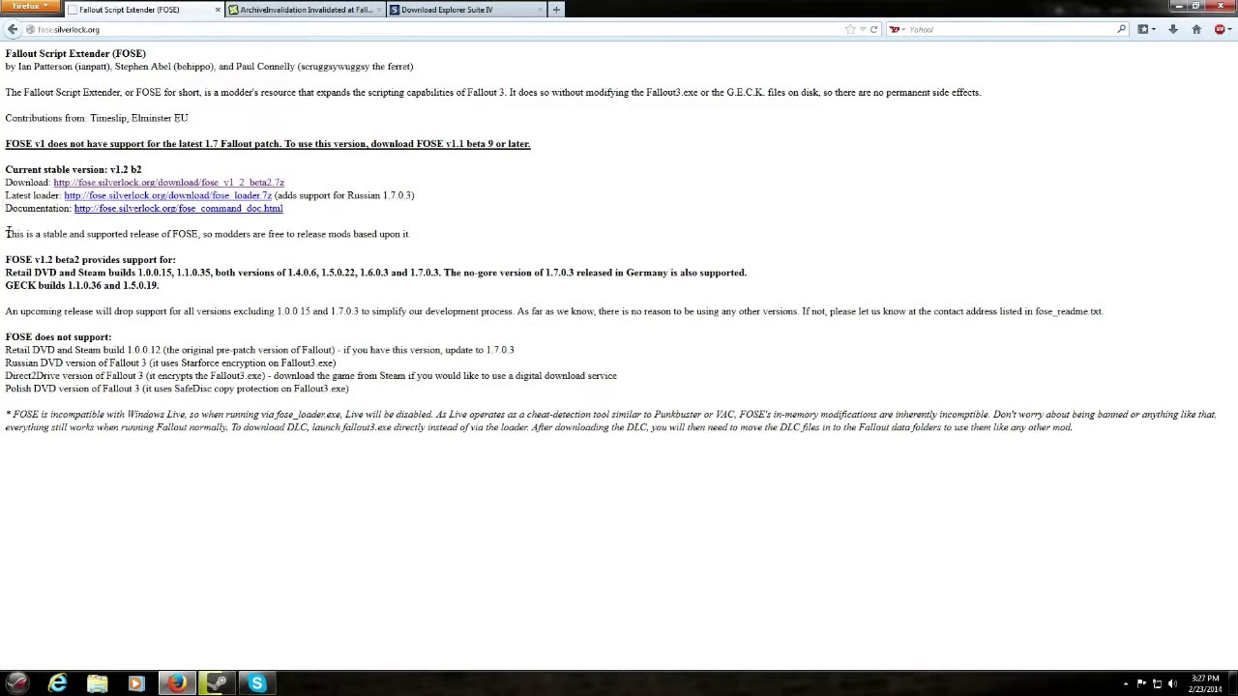
left_click(96, 183)
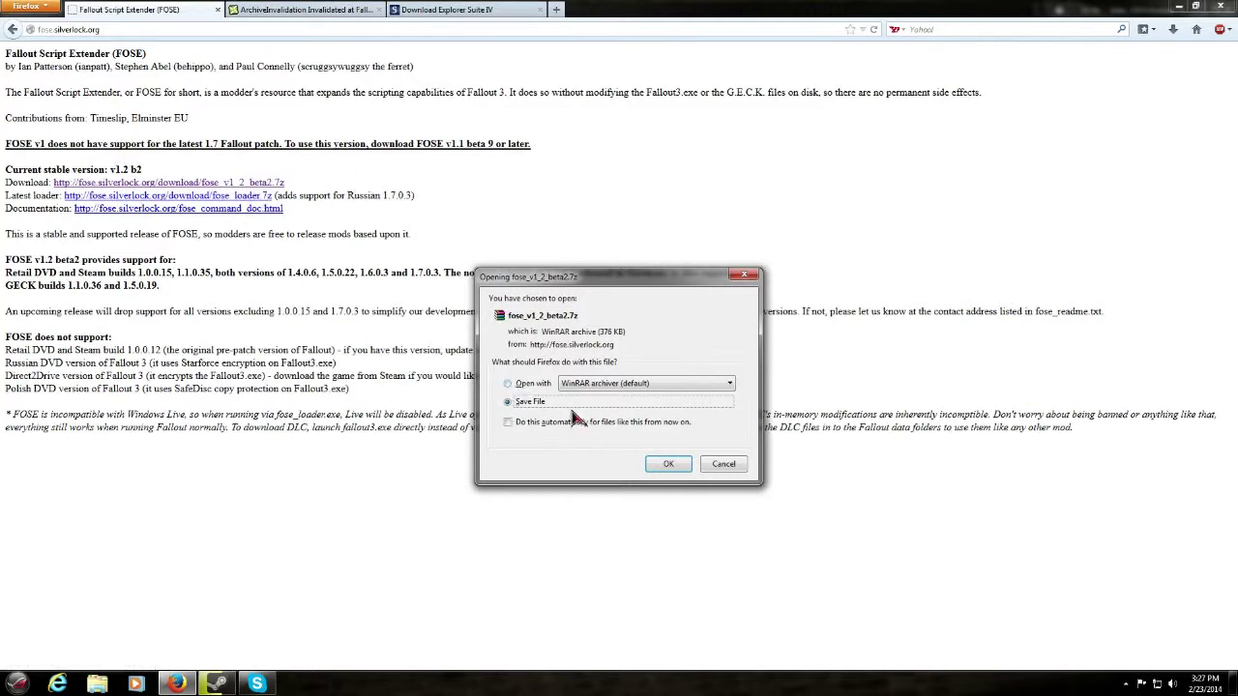
left_click(724, 463)
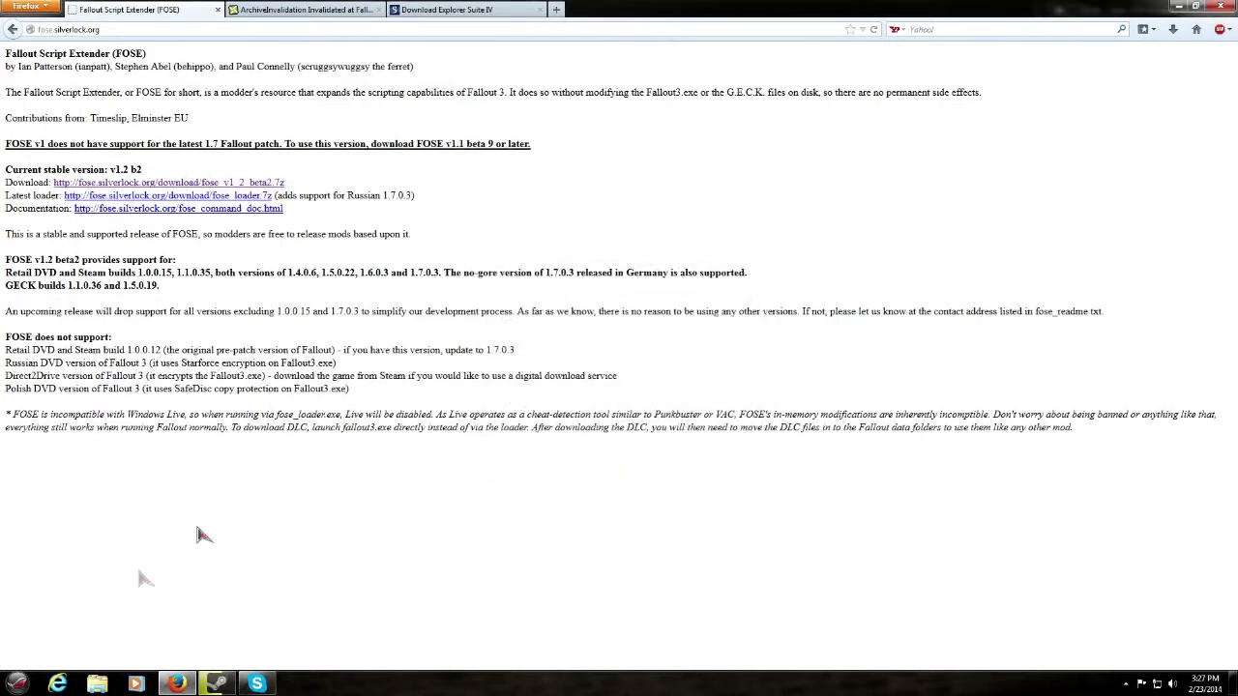
- Delete npp.6.5.4.Installer from Downloads and open fose_v1_2_beta2 to extract its files
left_click(17, 684)
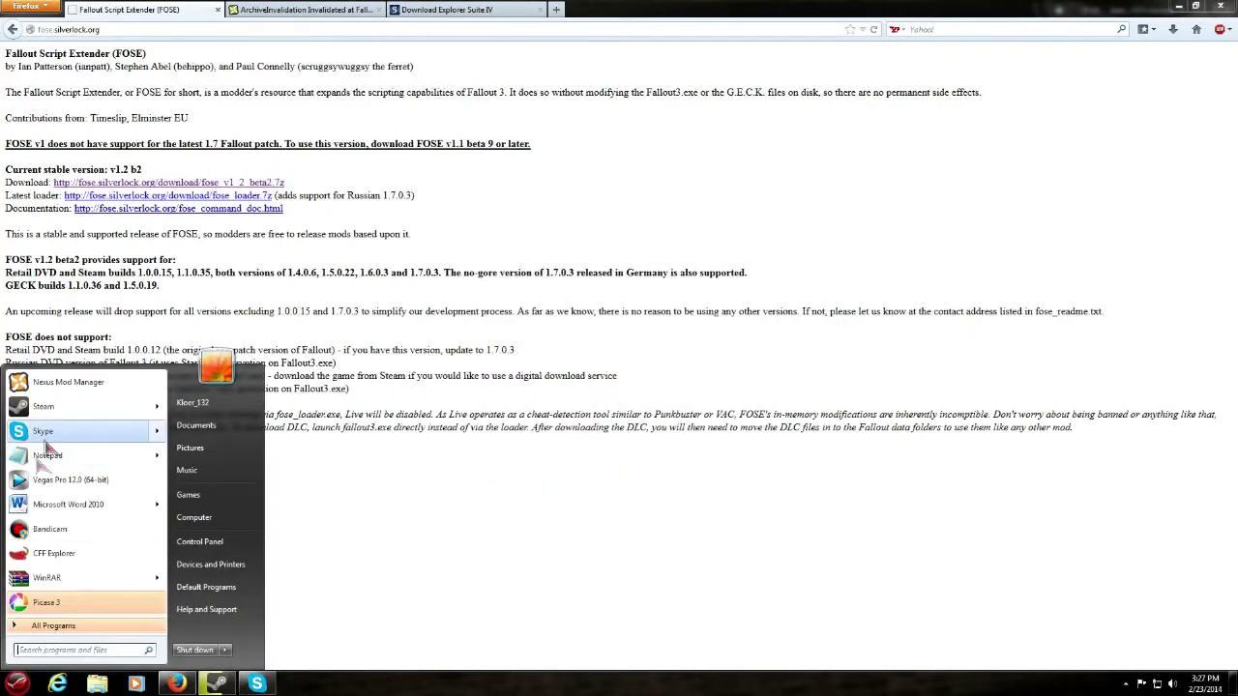
left_click(193, 402)
double_click(566, 353)
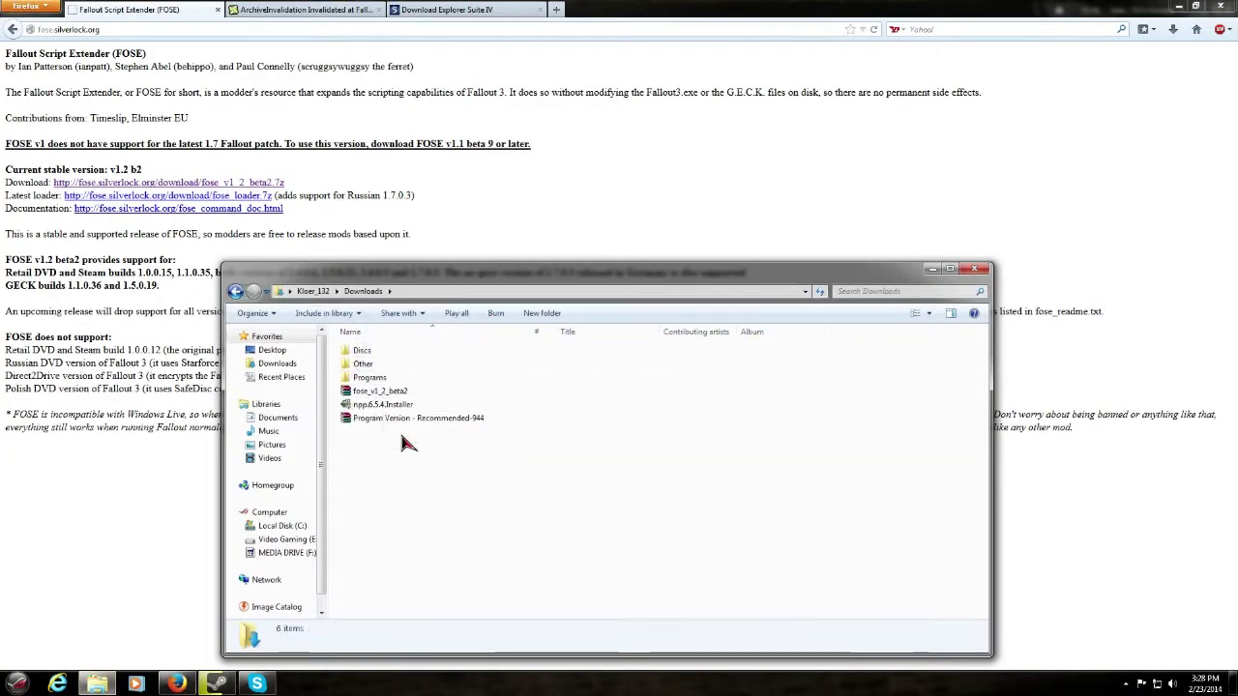
left_click(386, 405)
key("Delete")
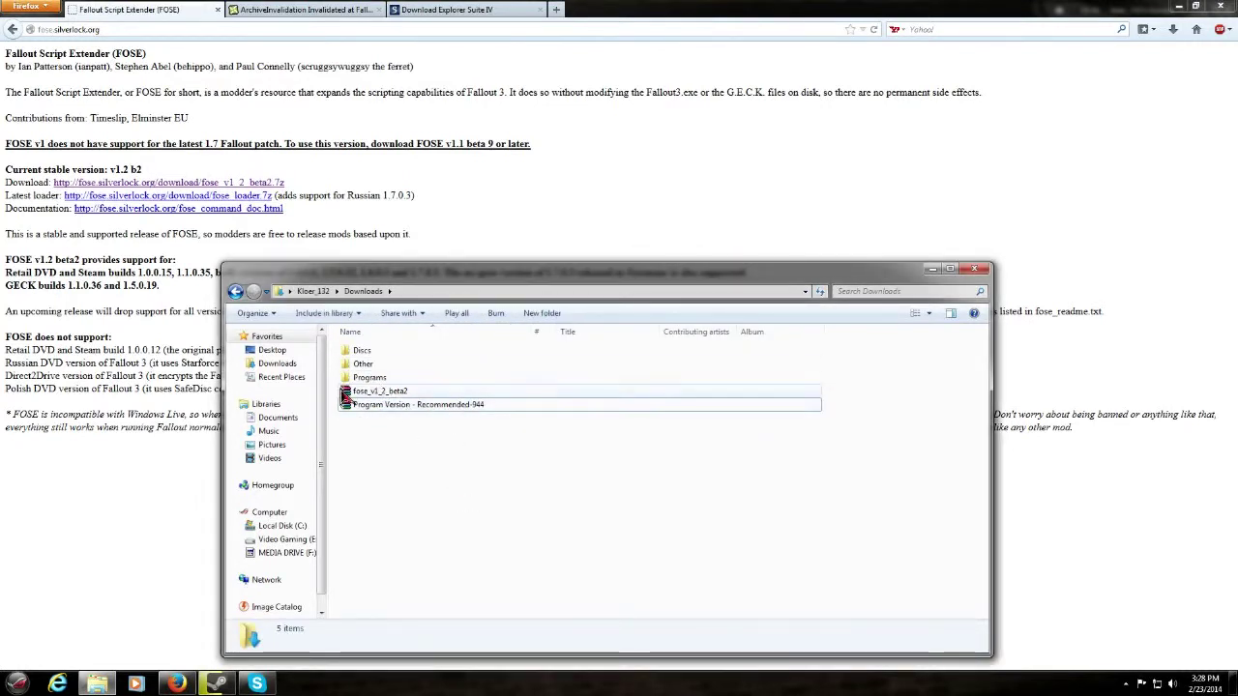
double_click(387, 393)
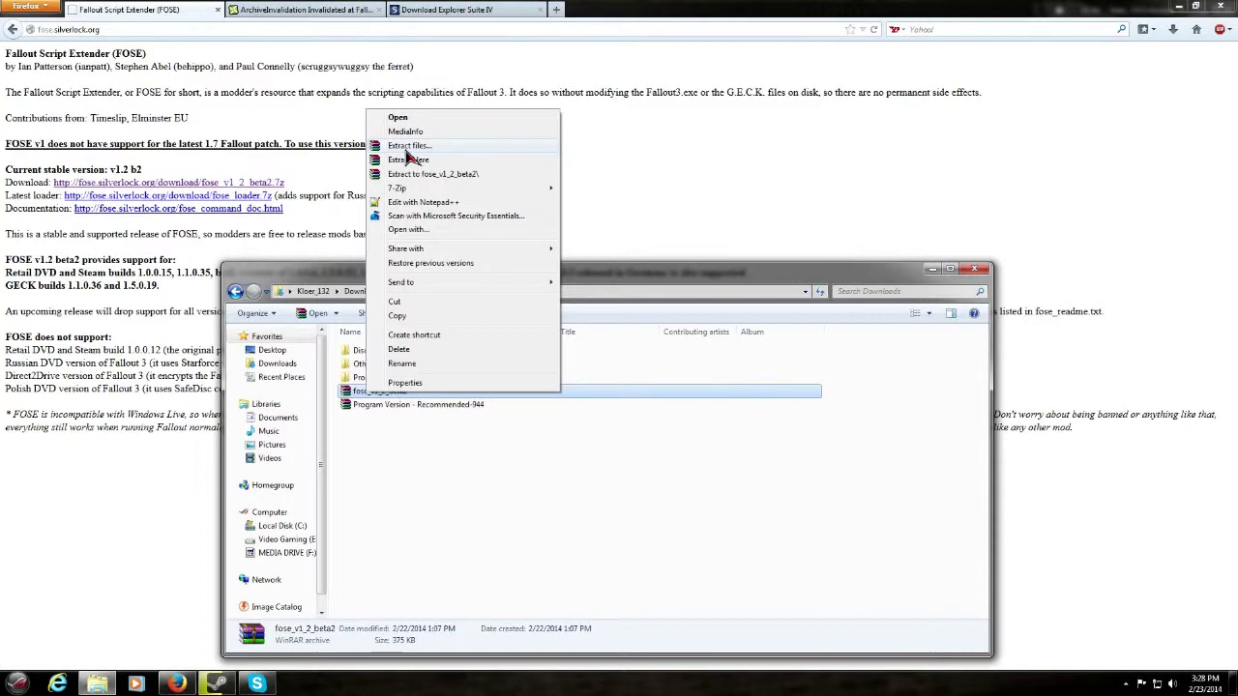
left_click(407, 147)
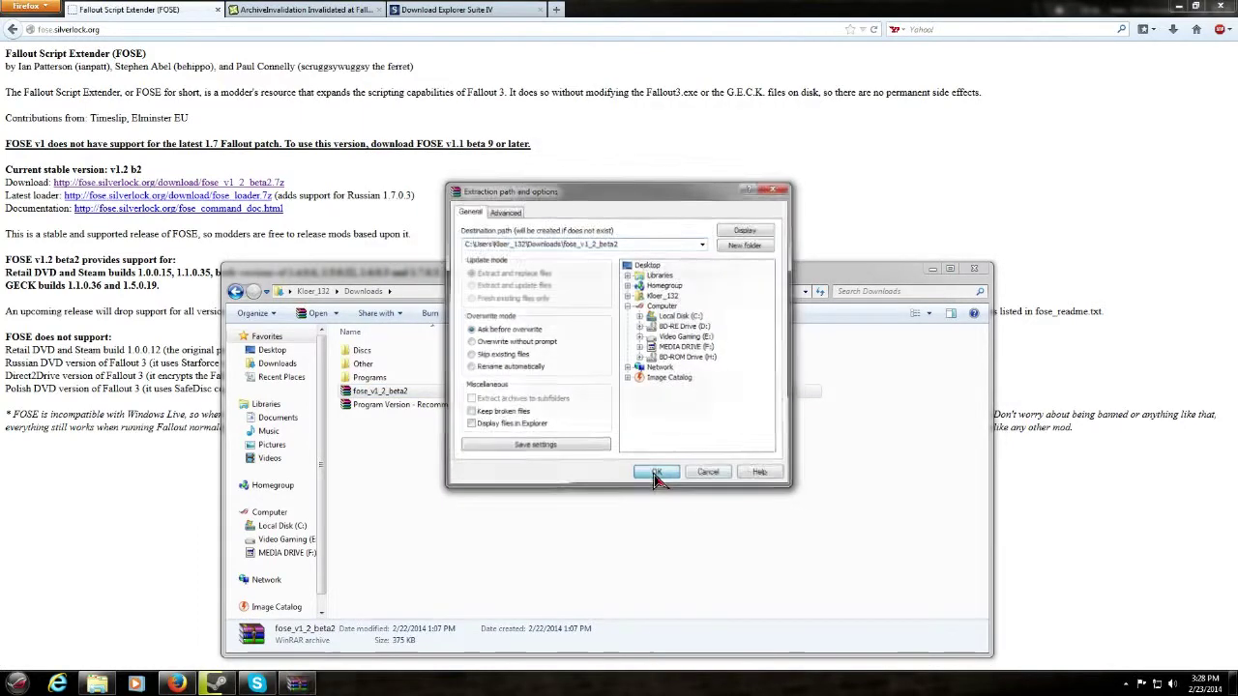
- Extract fose_v1_2_beta2 into Downloads and open its inner fose_v1_2_beta2 folder
left_click(655, 474)
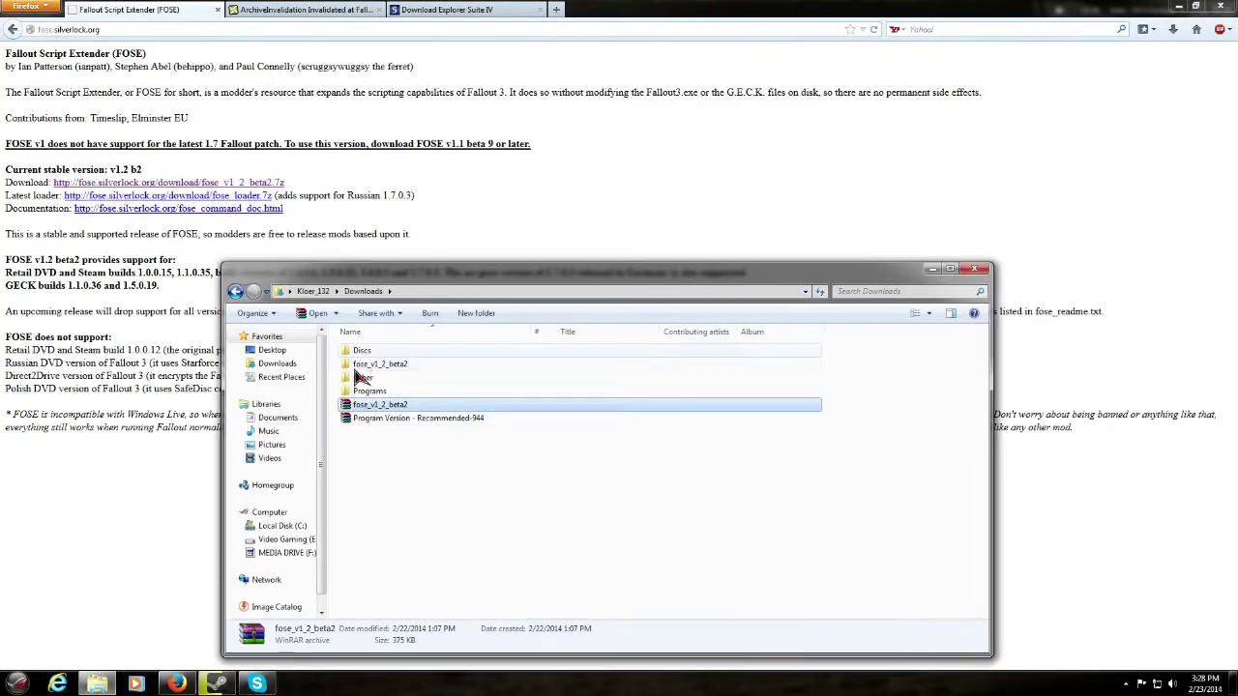
double_click(367, 365)
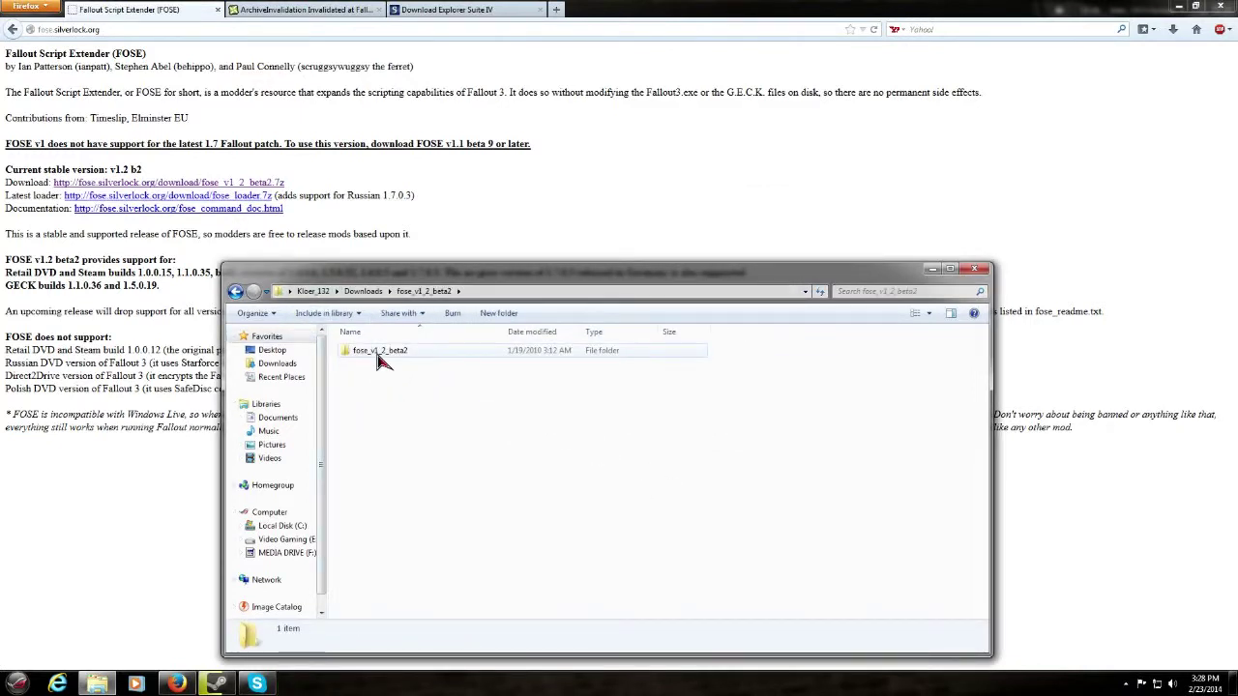
double_click(380, 354)
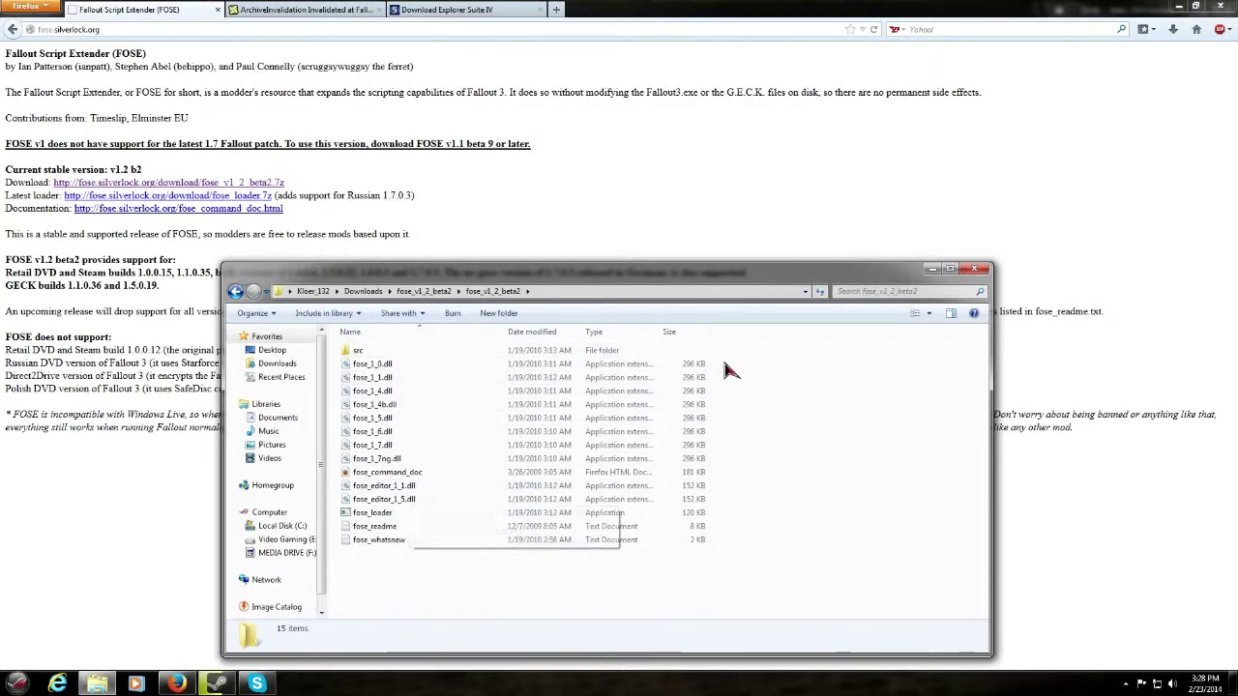
- Select fose_1_0.dll through fose_1_7ng.dll, both fose_editor DLLs and fose_loader
left_click_drag(725, 360, 501, 466)
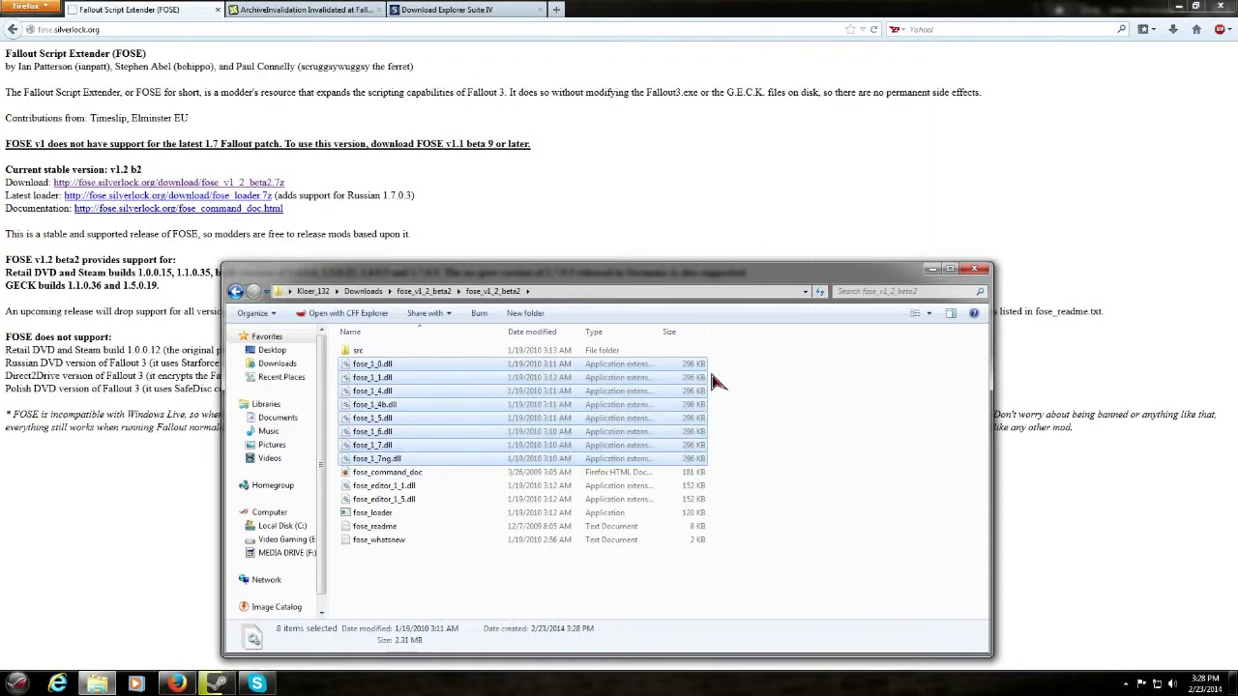
left_click(382, 365)
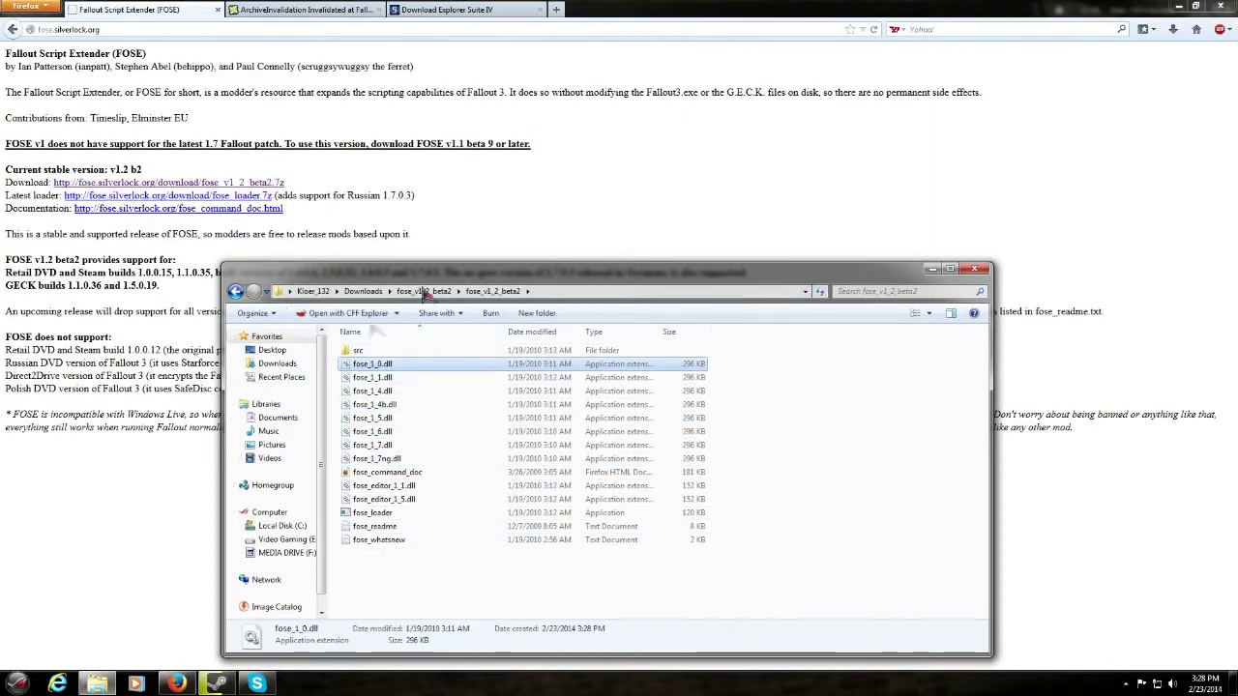
left_click(392, 458, "shift")
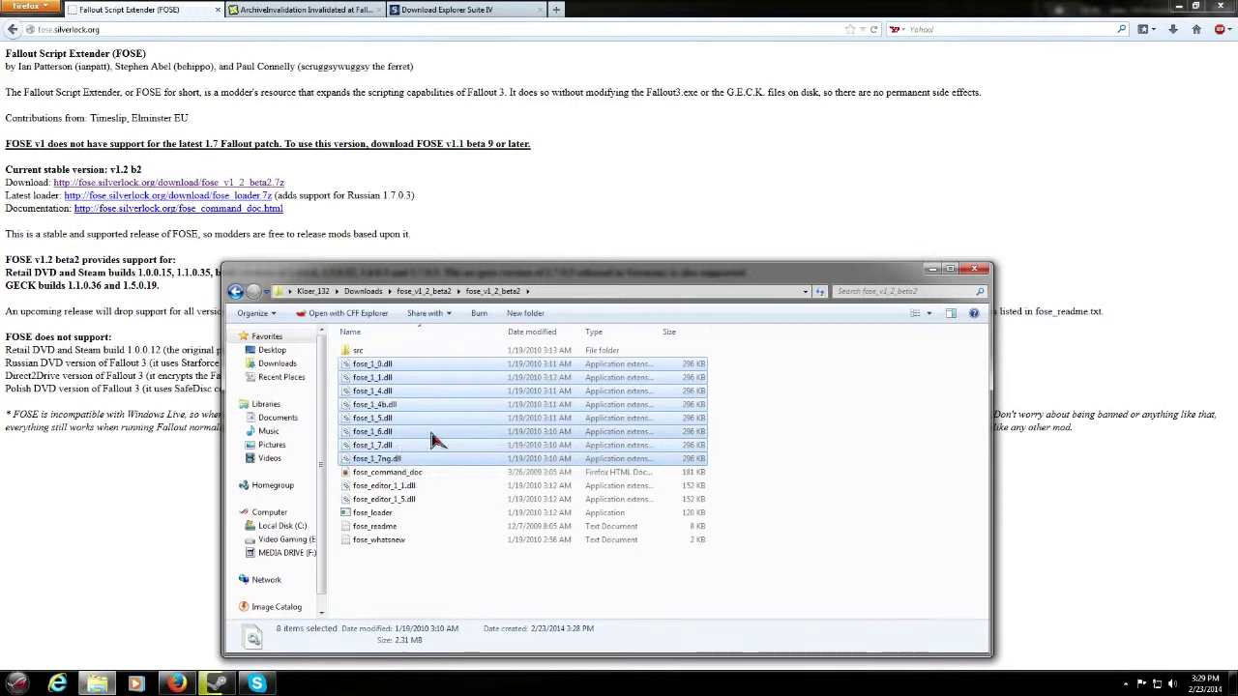
left_click(406, 485, "ctrl")
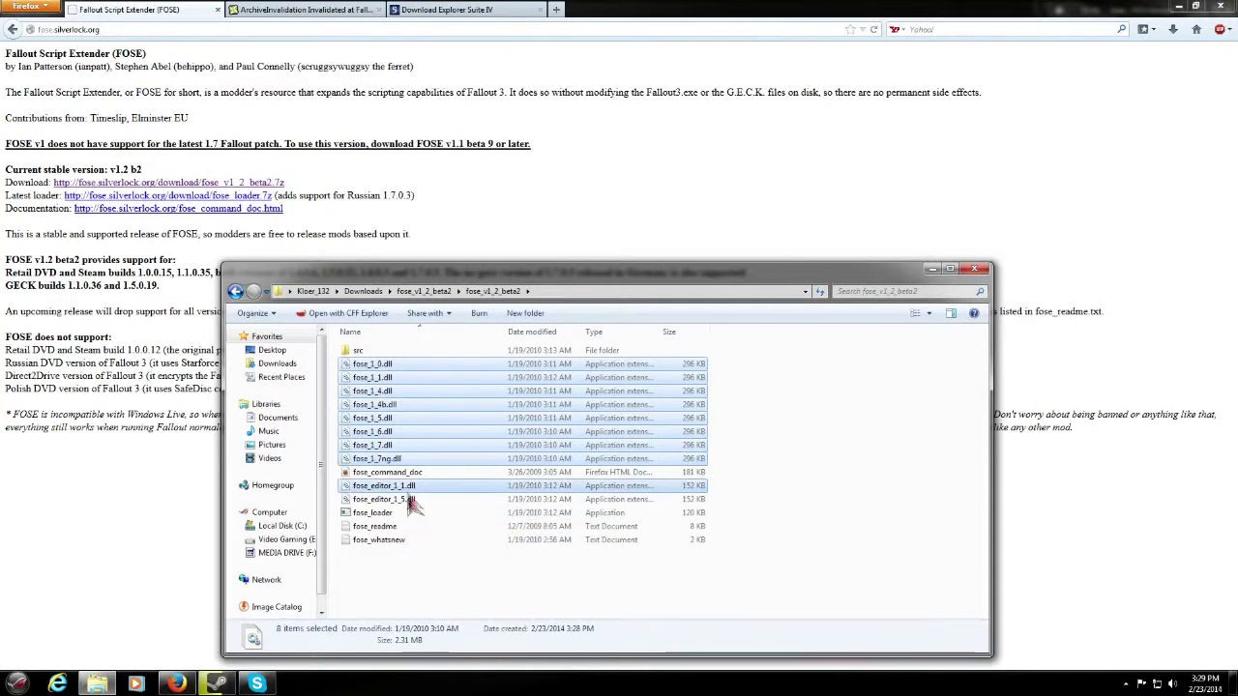
left_click(405, 499, "ctrl")
left_click(405, 512, "ctrl")
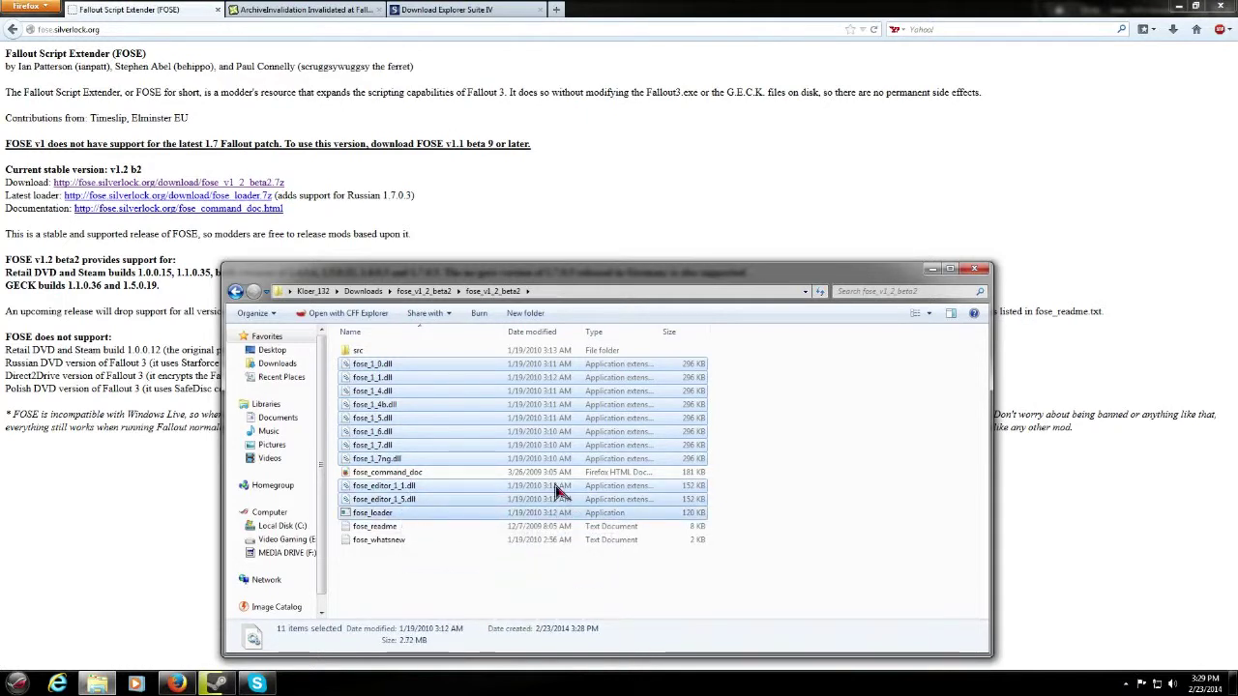
- Copy the selected FOSE files and open C:\Program Files (x86)
right_click(411, 447)
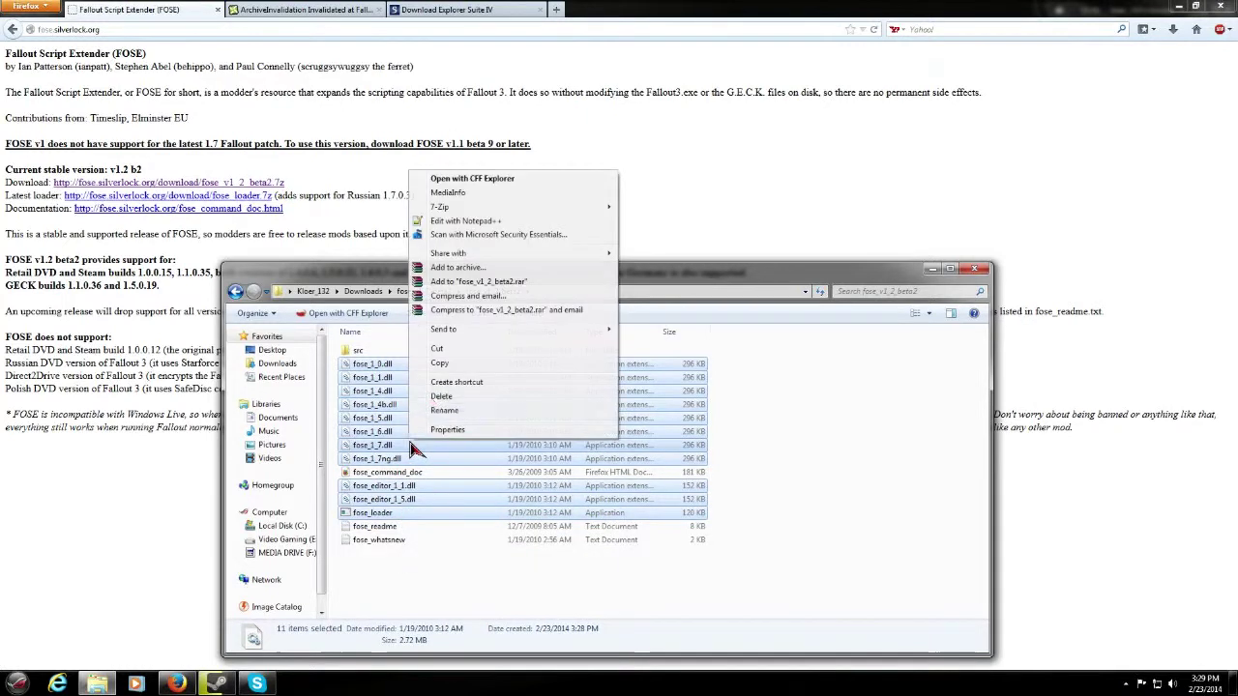
left_click(441, 364)
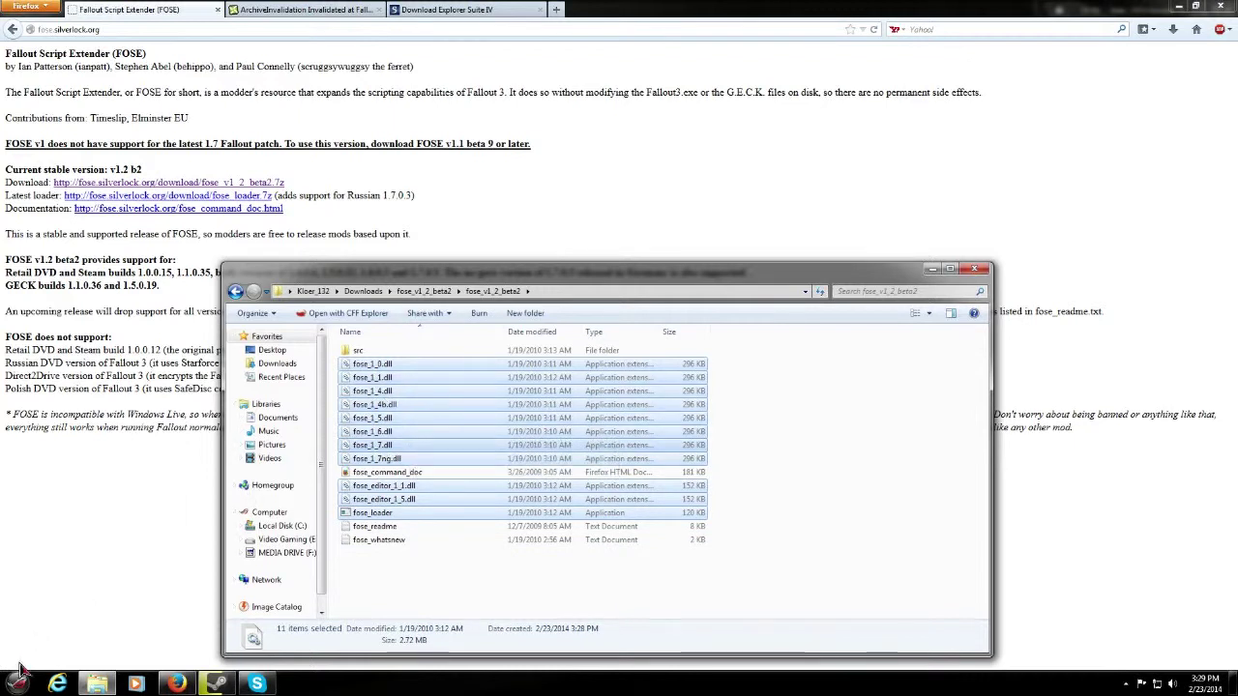
left_click(16, 684)
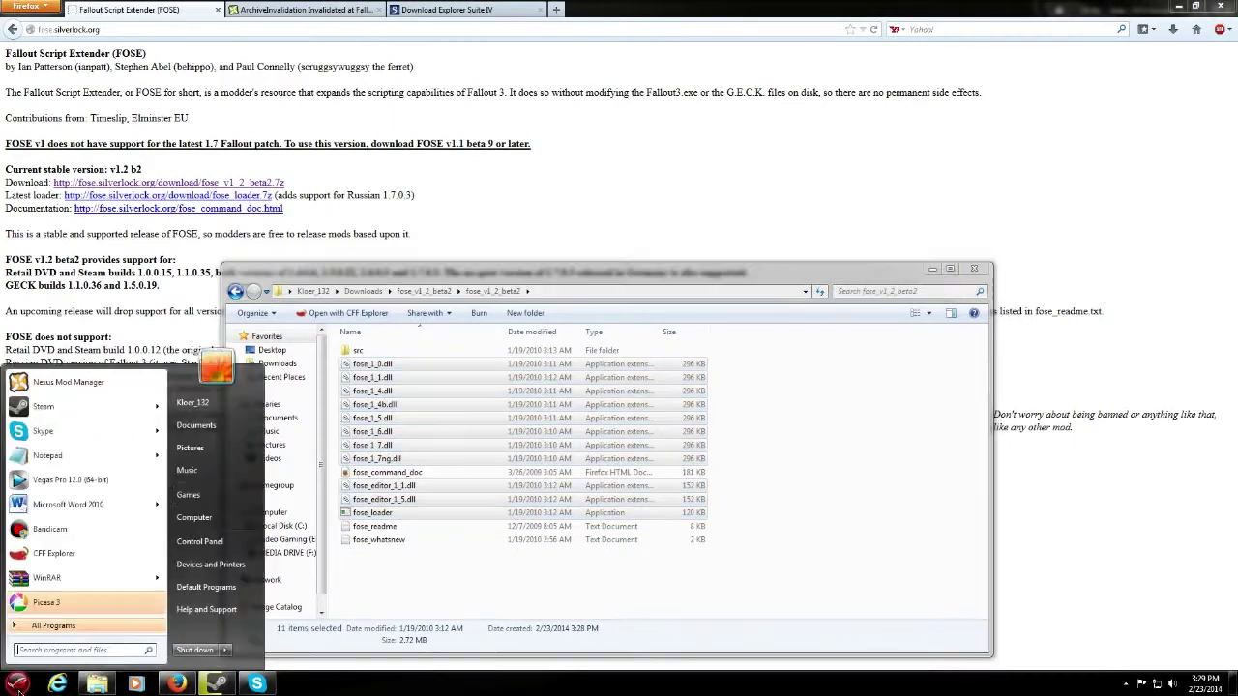
left_click(205, 518)
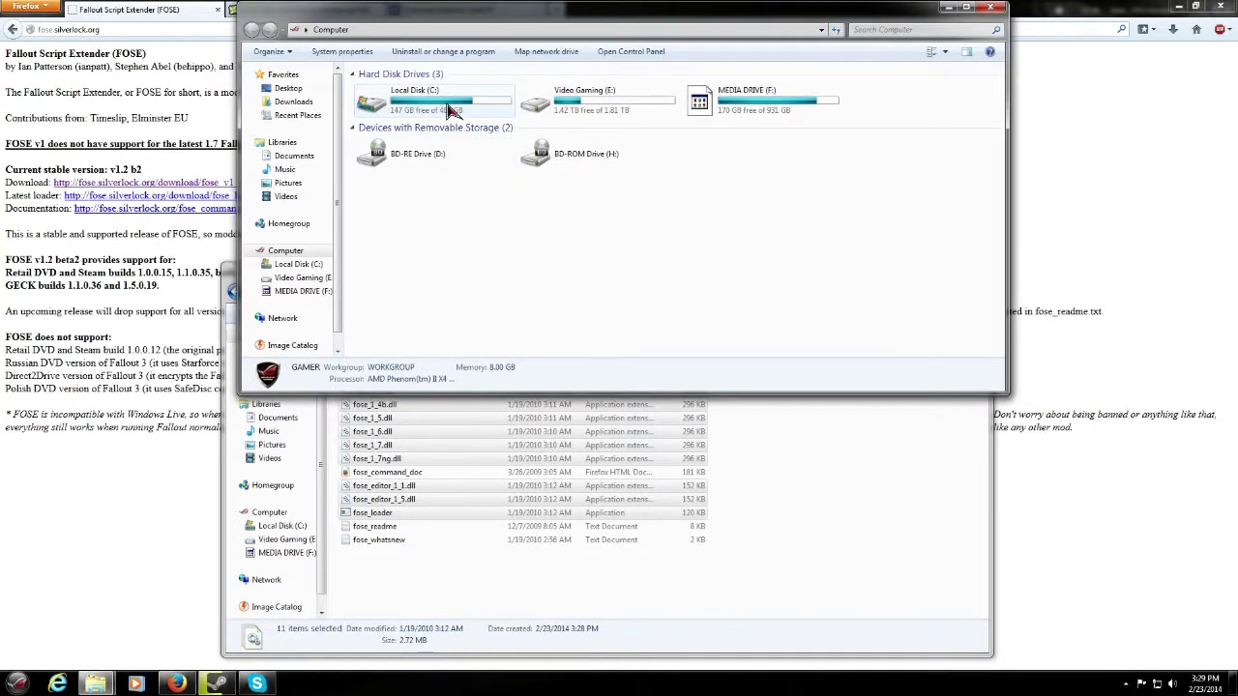
double_click(450, 109)
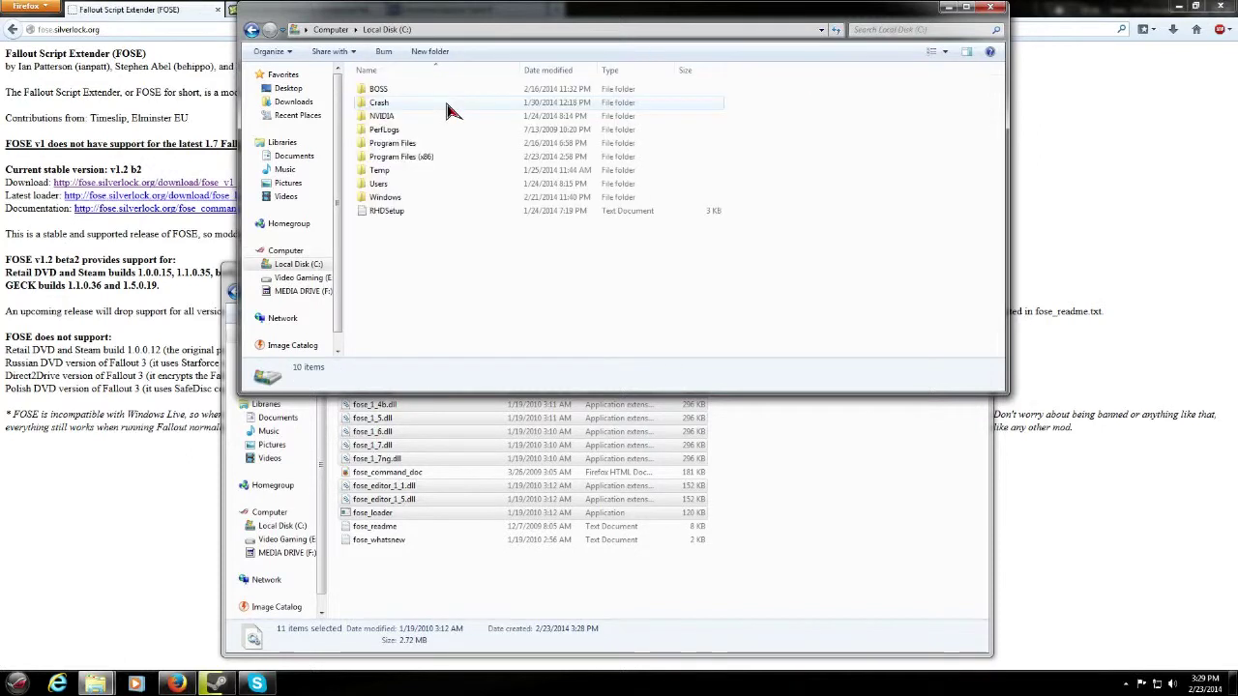
double_click(401, 158)
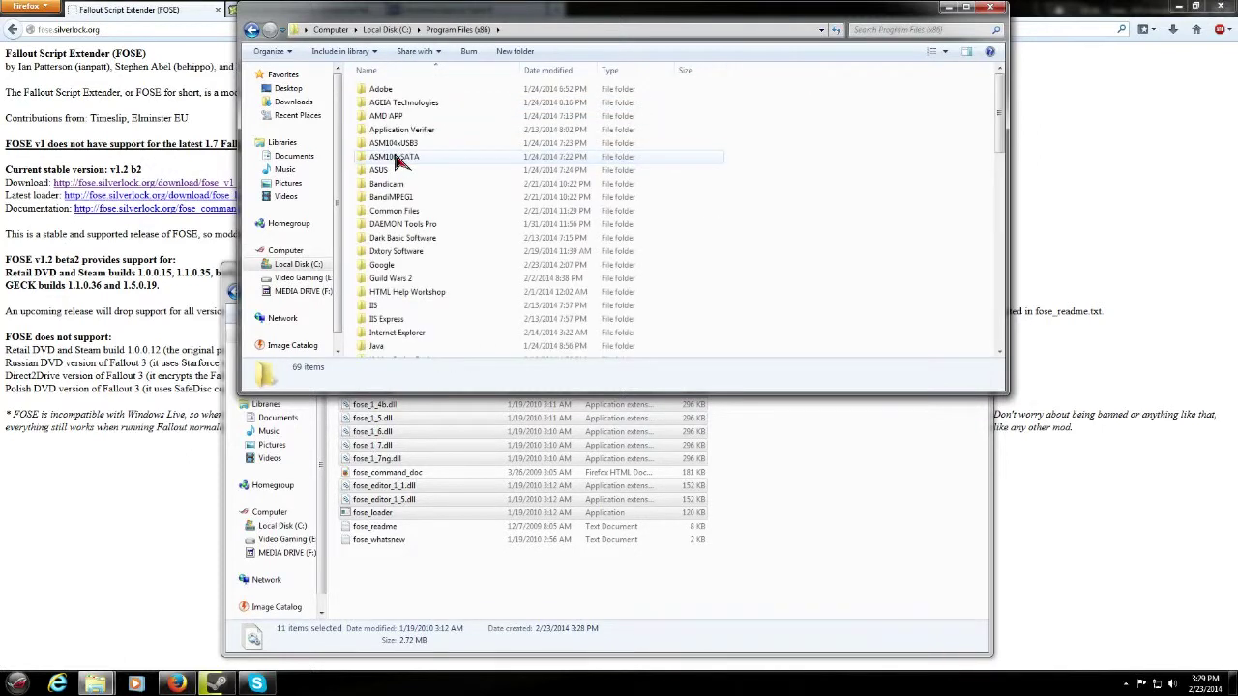
left_click(401, 158)
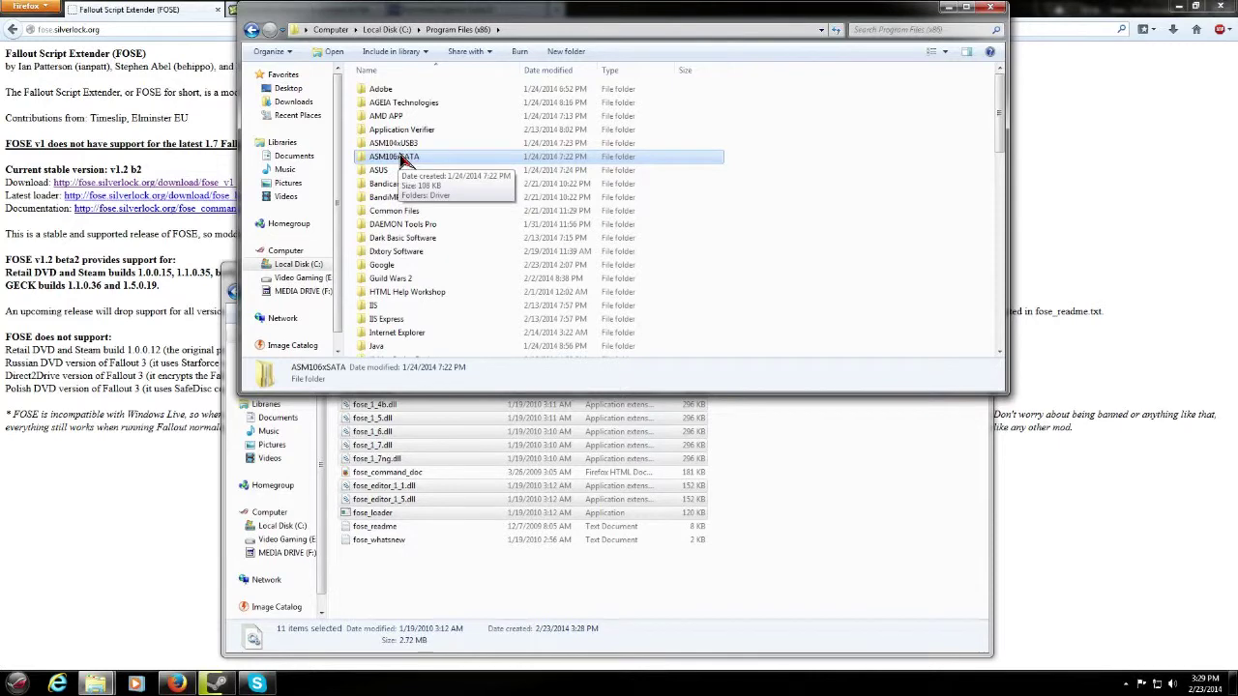
- Go through Steam\SteamApps\common into the Fallout 3 goty folder
type("steam")
key("Return")
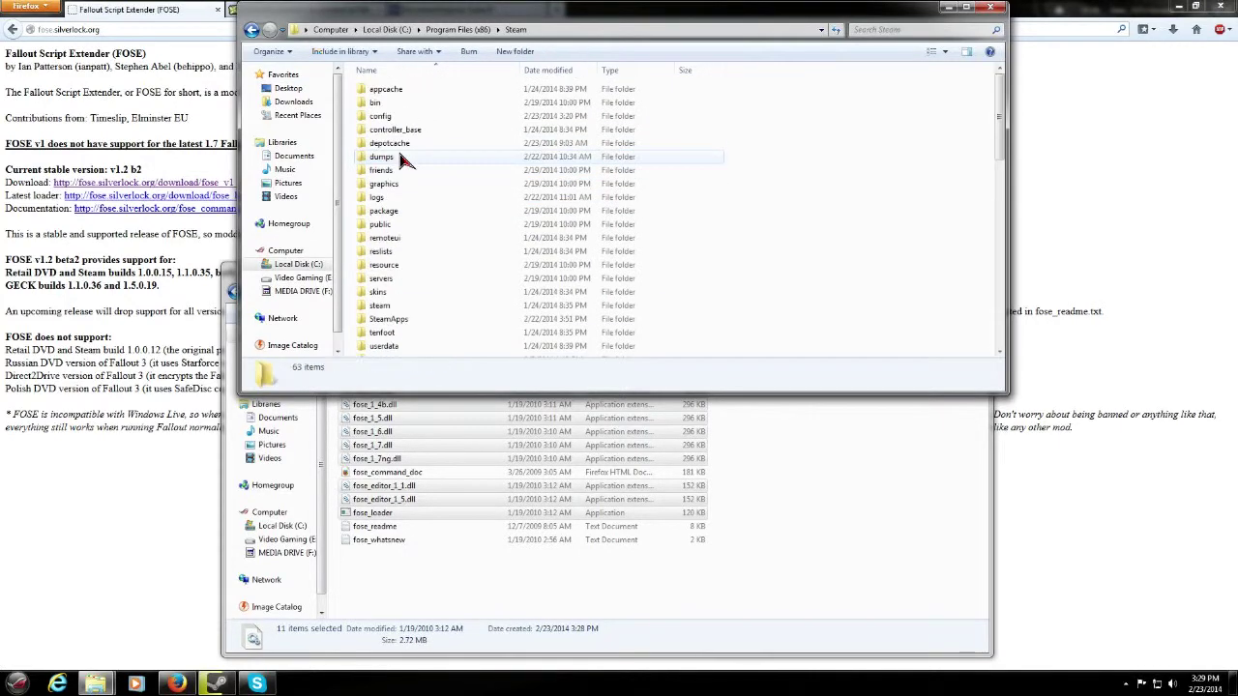
type("steamapps")
key("Return")
type("common")
key("Return")
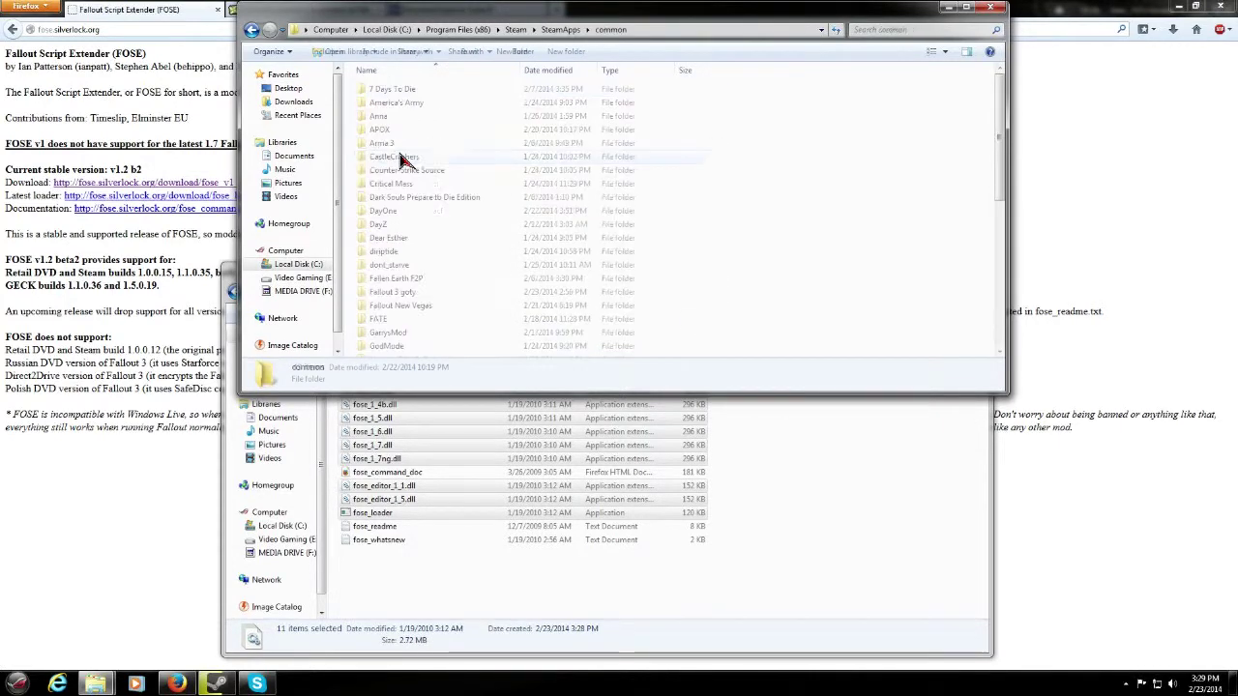
type("fallo")
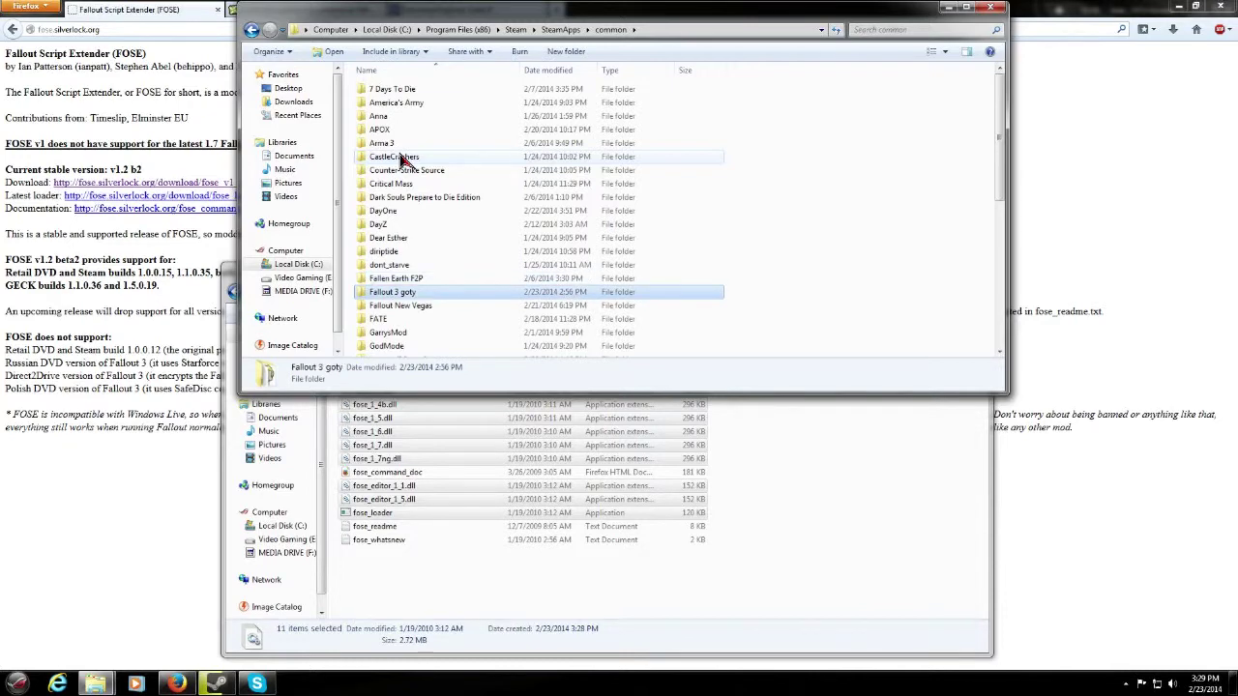
key("Return")
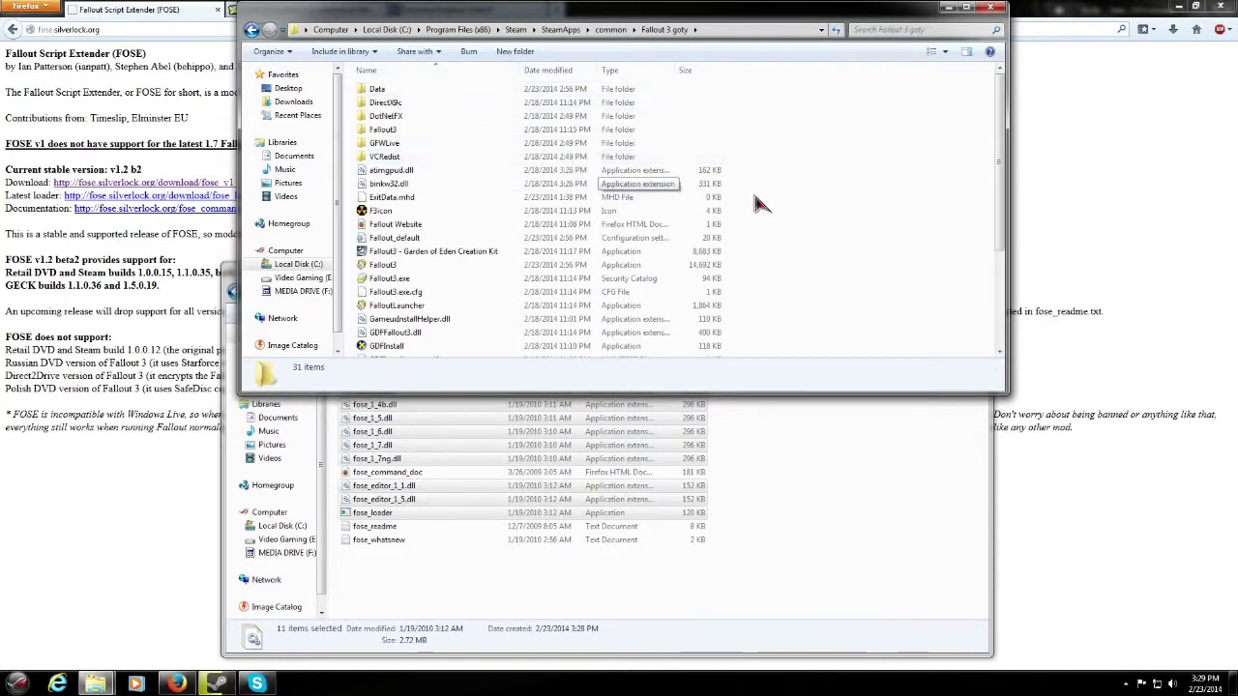
- Paste the FOSE files into Fallout 3 goty, bringing it to 42 items
scroll(771, 225, "down", 2)
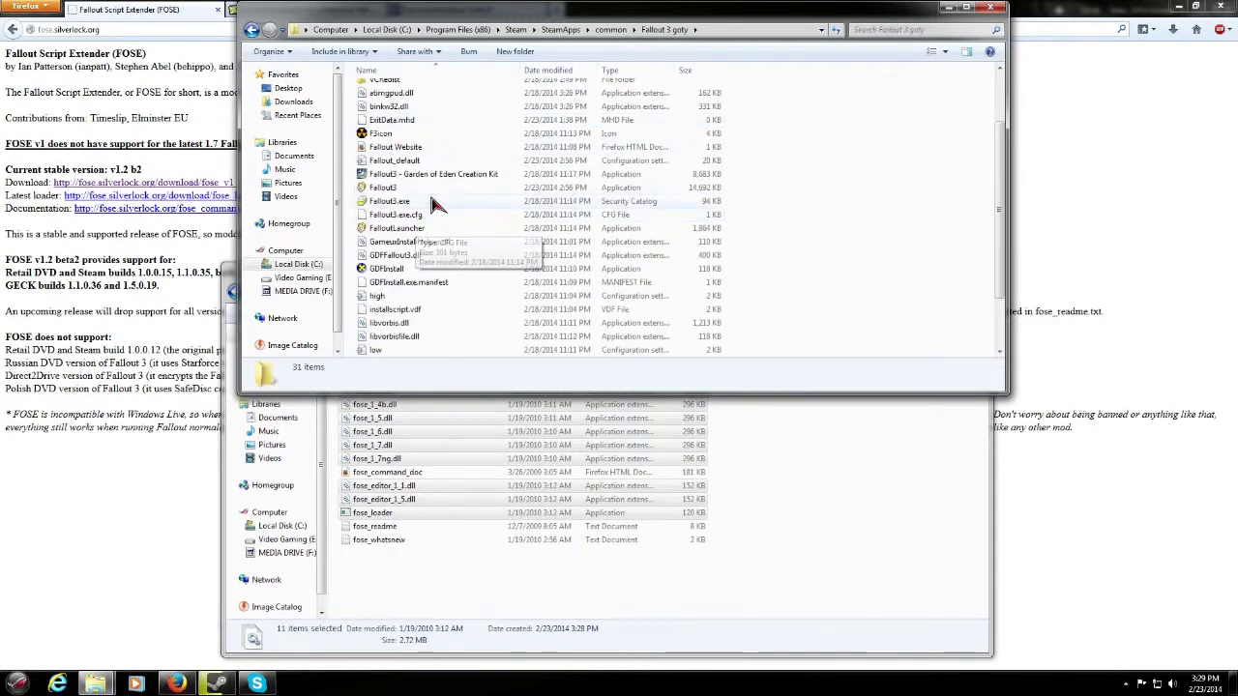
right_click(786, 236)
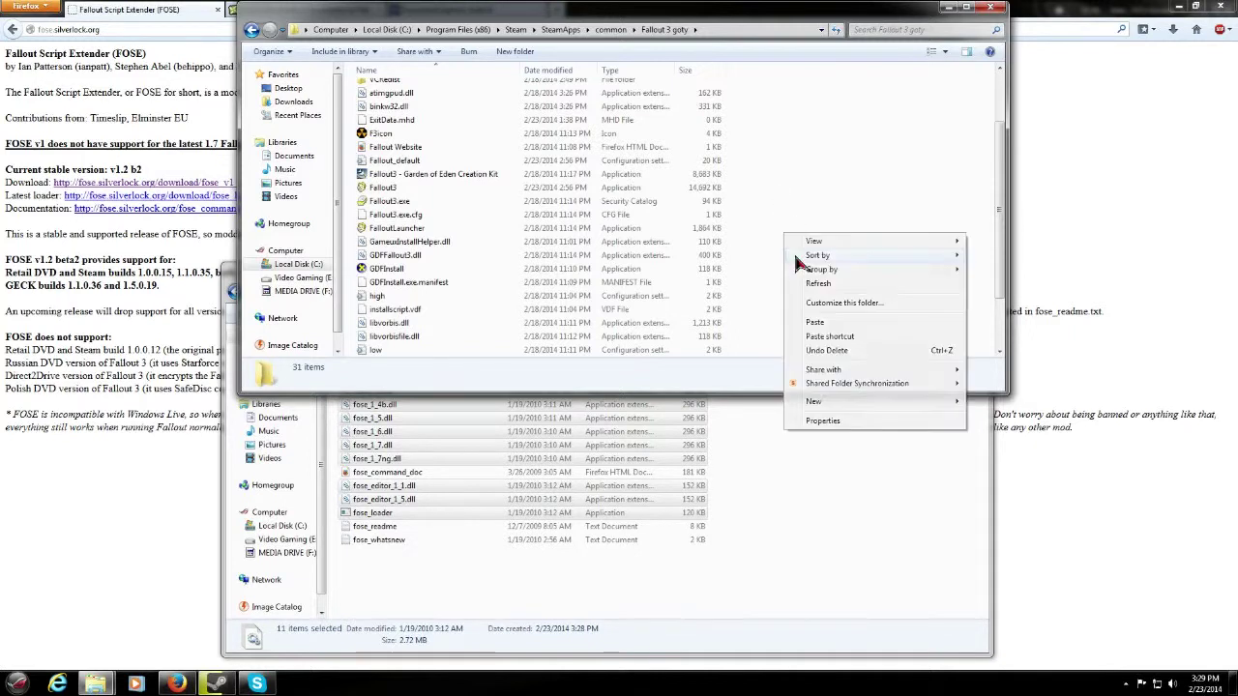
left_click(817, 322)
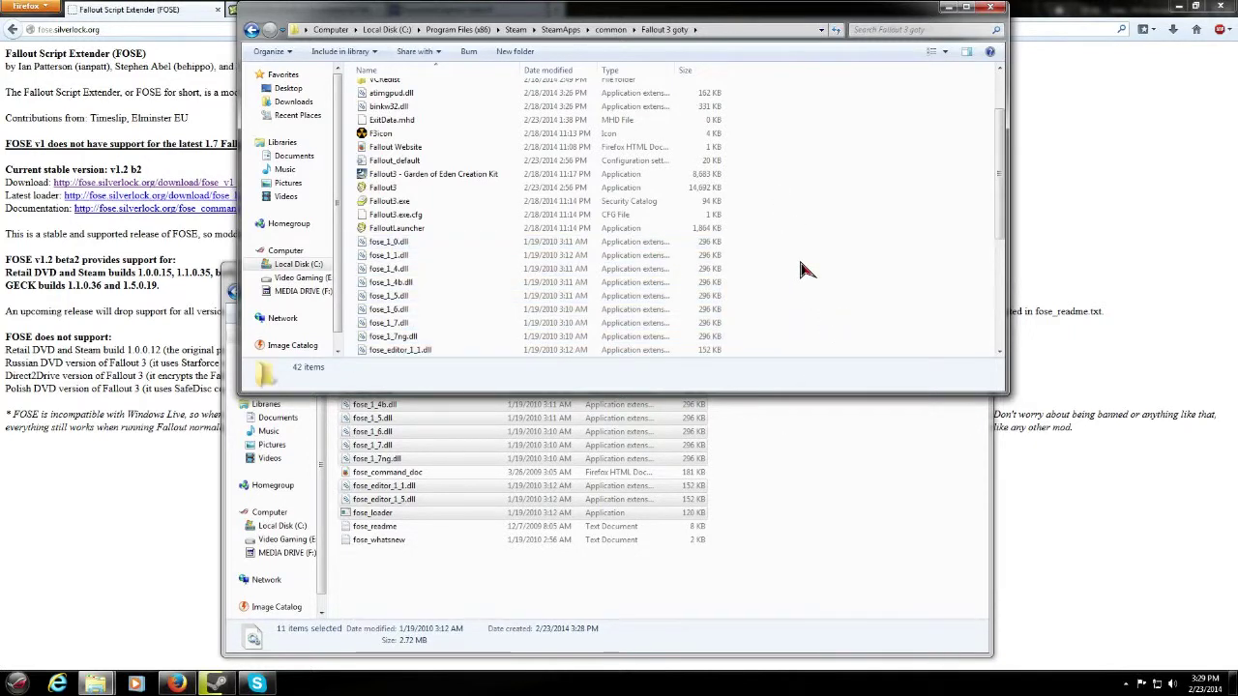
scroll(800, 269, "down", 2)
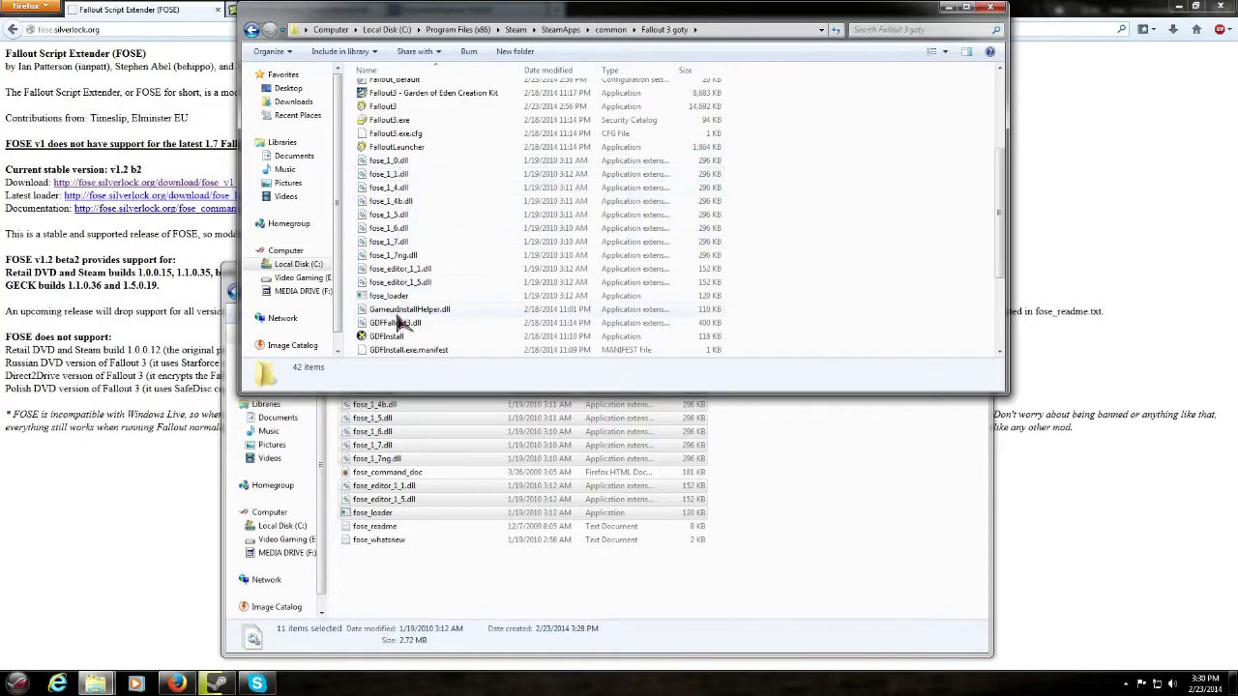
left_click(215, 684)
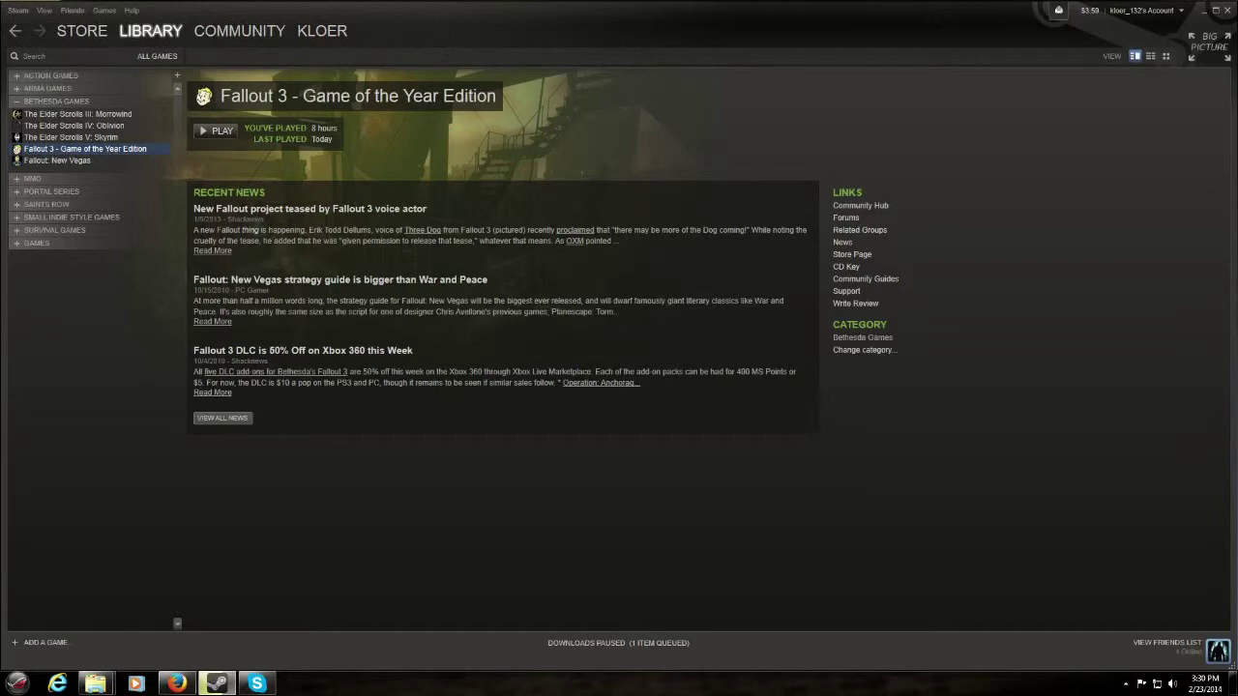
- Minimize Steam and Firefox to reveal the game folder and select FalloutLauncher
left_click(216, 685)
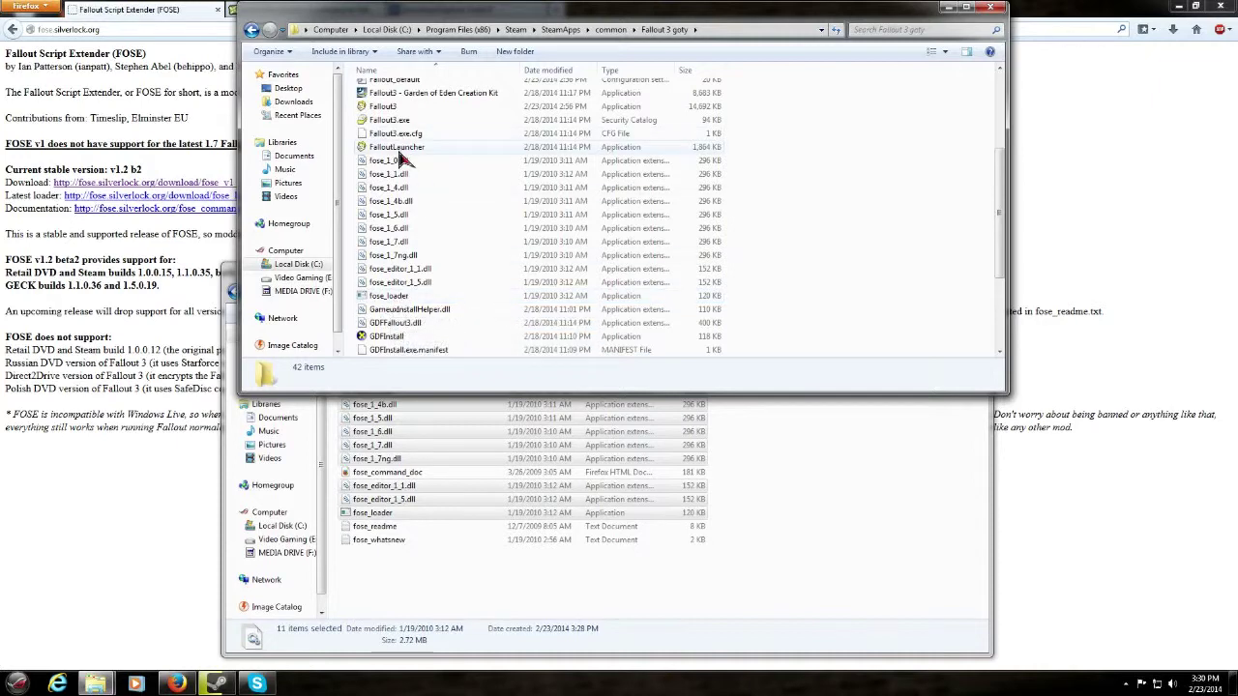
left_click(1220, 6)
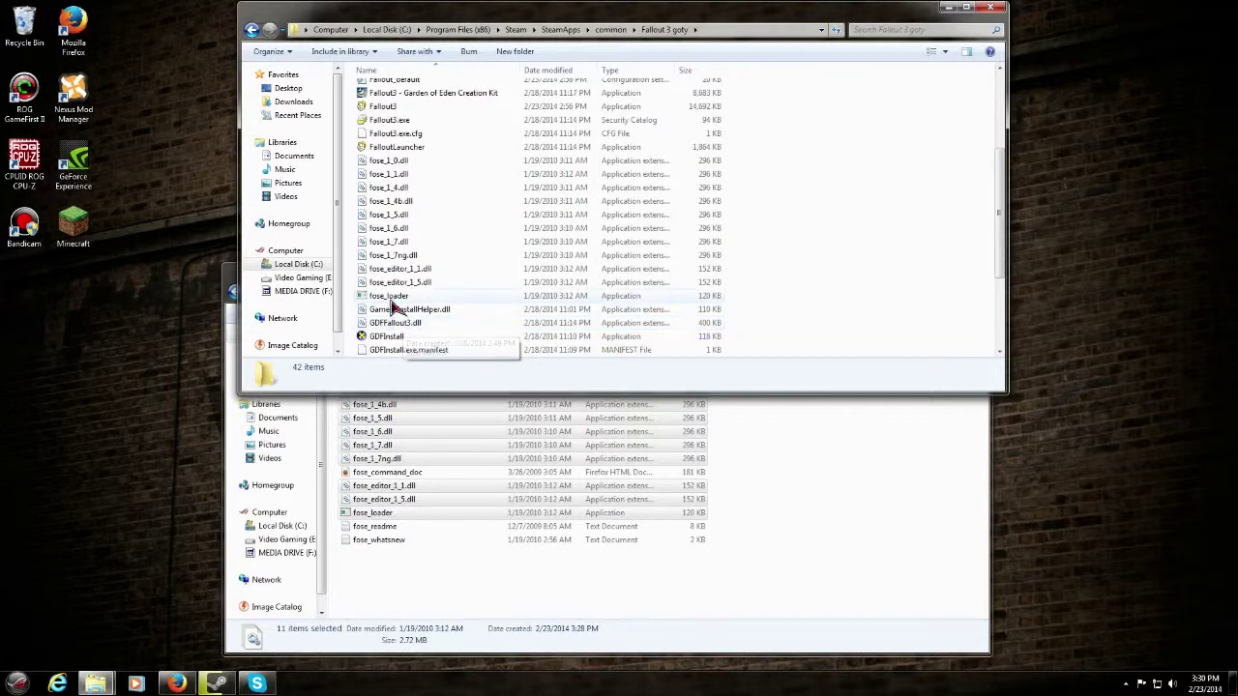
left_click(386, 150)
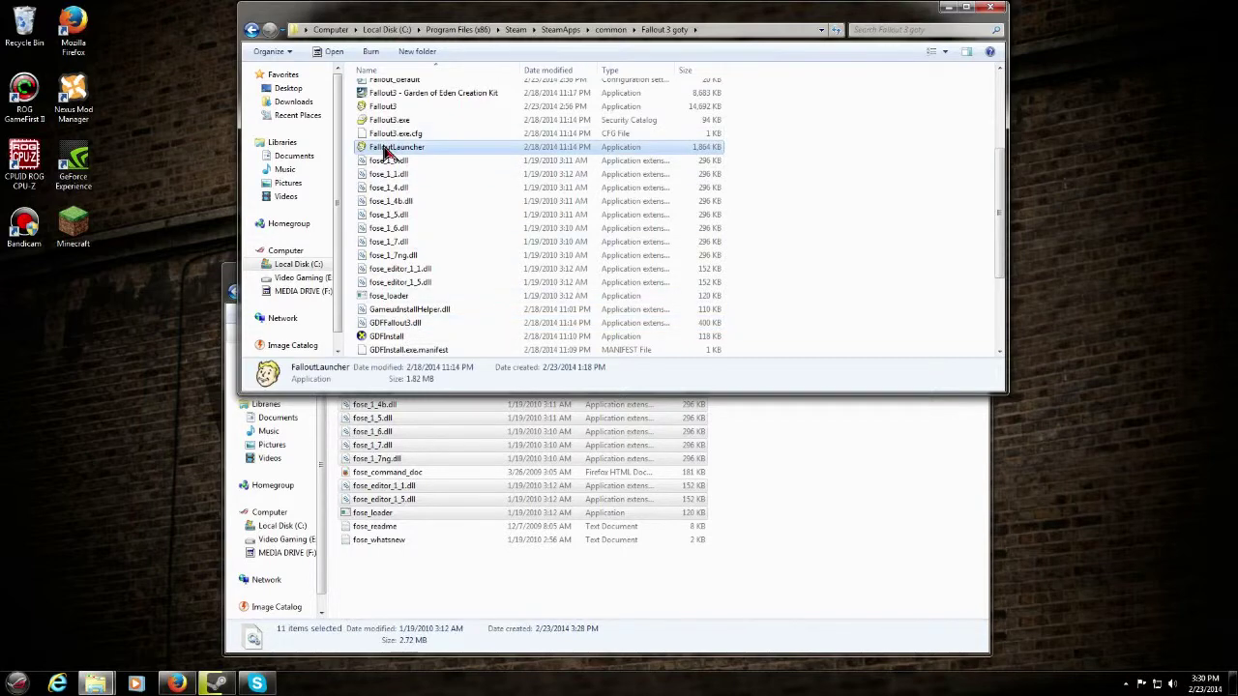
- Rename FalloutLauncher to 'FalloutLauncher - orig'
right_click(386, 155)
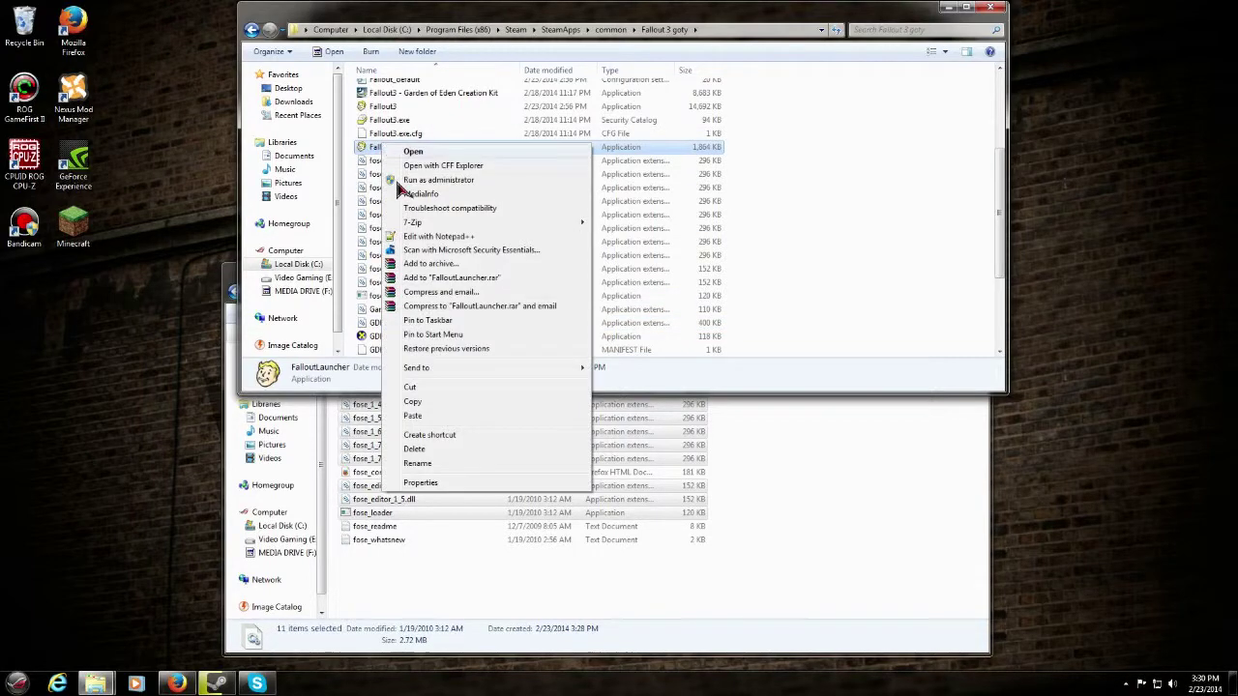
left_click(441, 468)
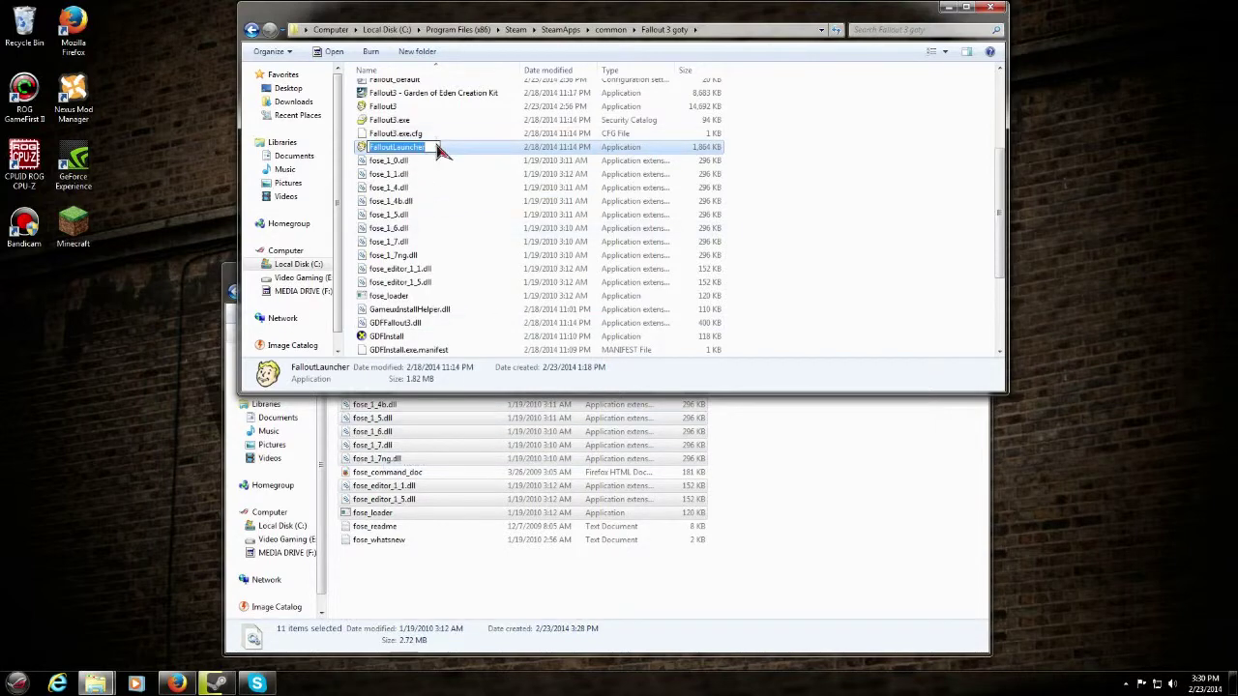
left_click(436, 146)
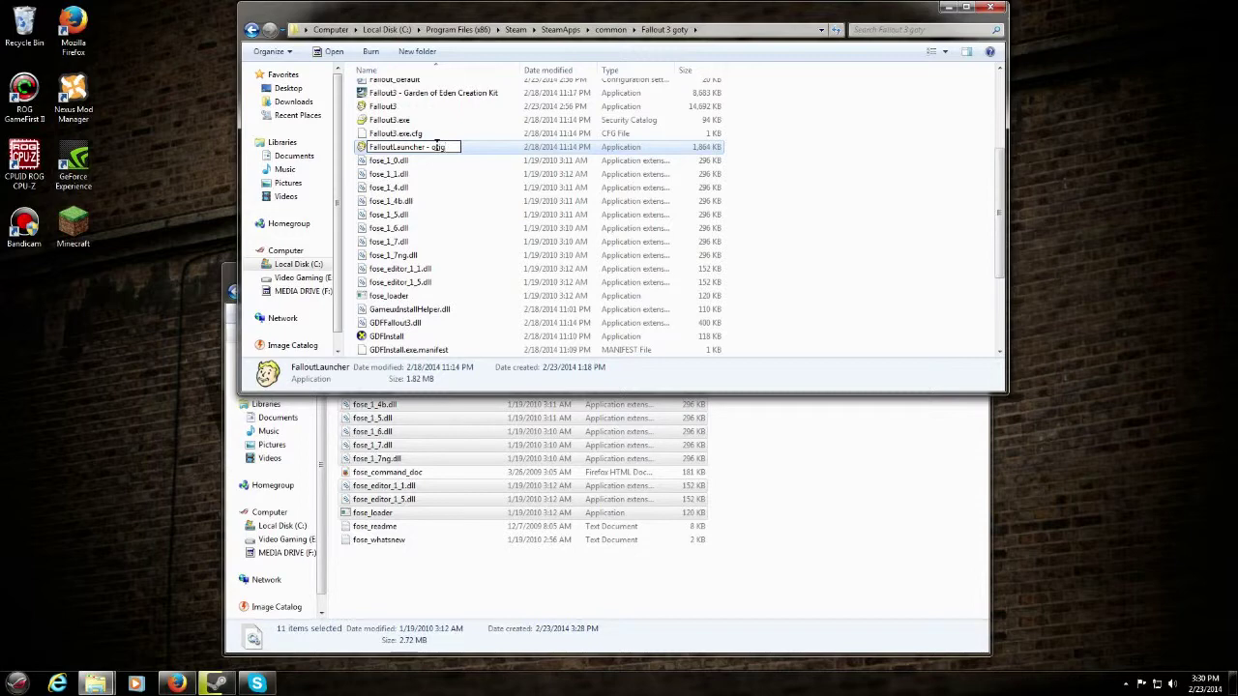
key("Return")
- Copy the fose_loader application
left_click(393, 298)
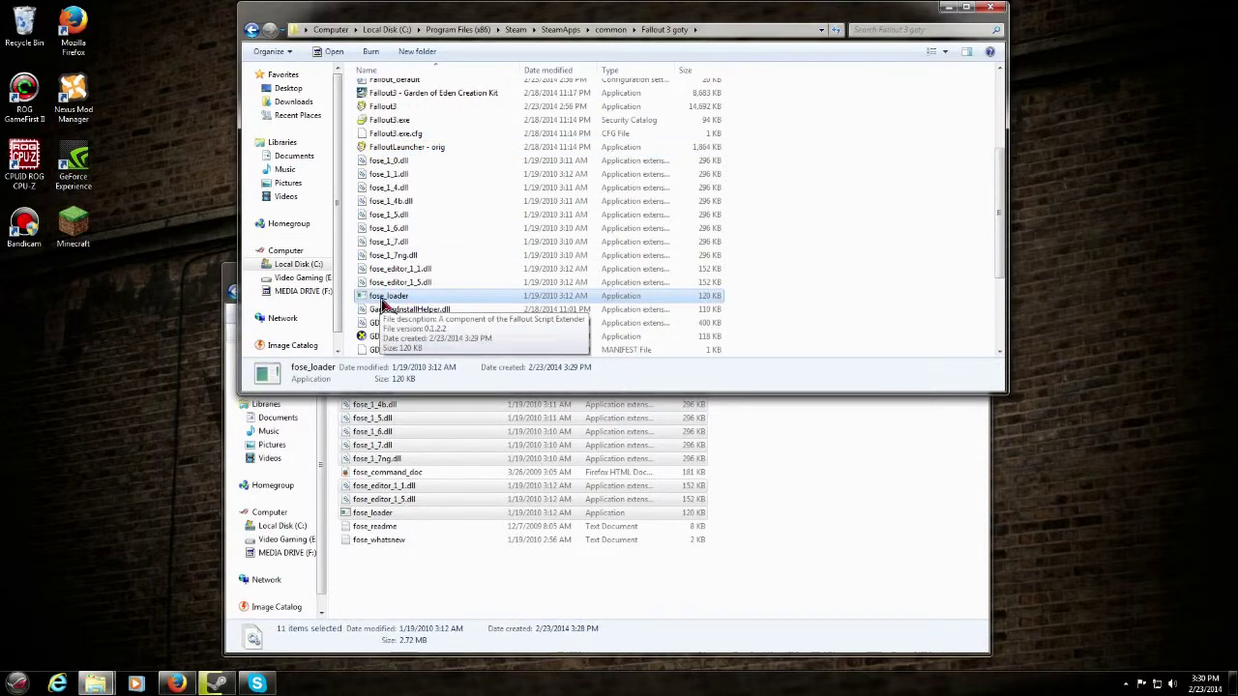
right_click(384, 303)
left_click(412, 555)
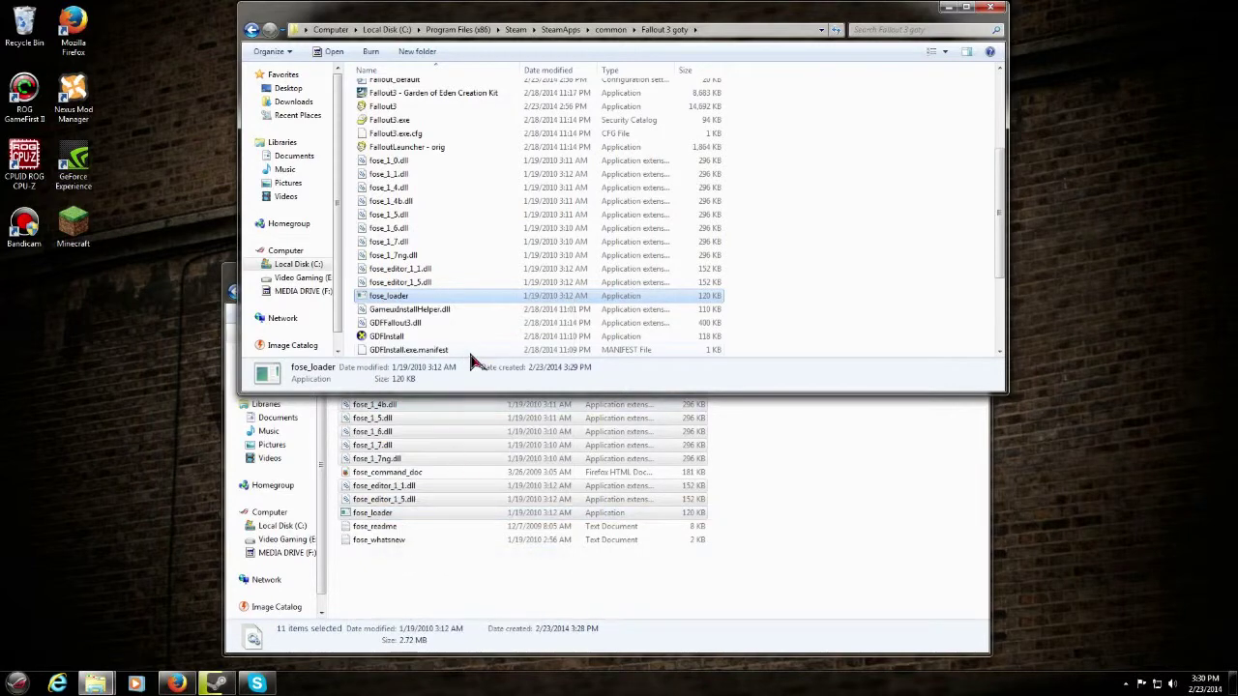
- Paste a copy of fose_loader into Fallout 3 goty and rename it FalloutLauncher
right_click(780, 214)
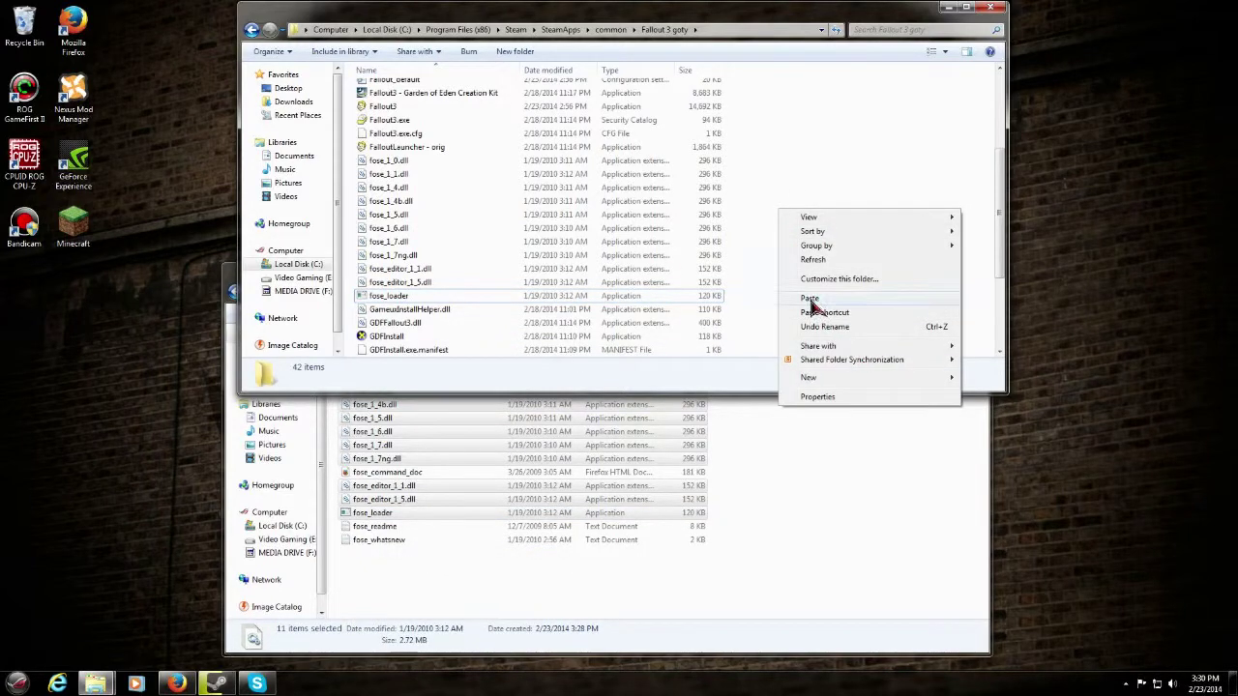
left_click(811, 299)
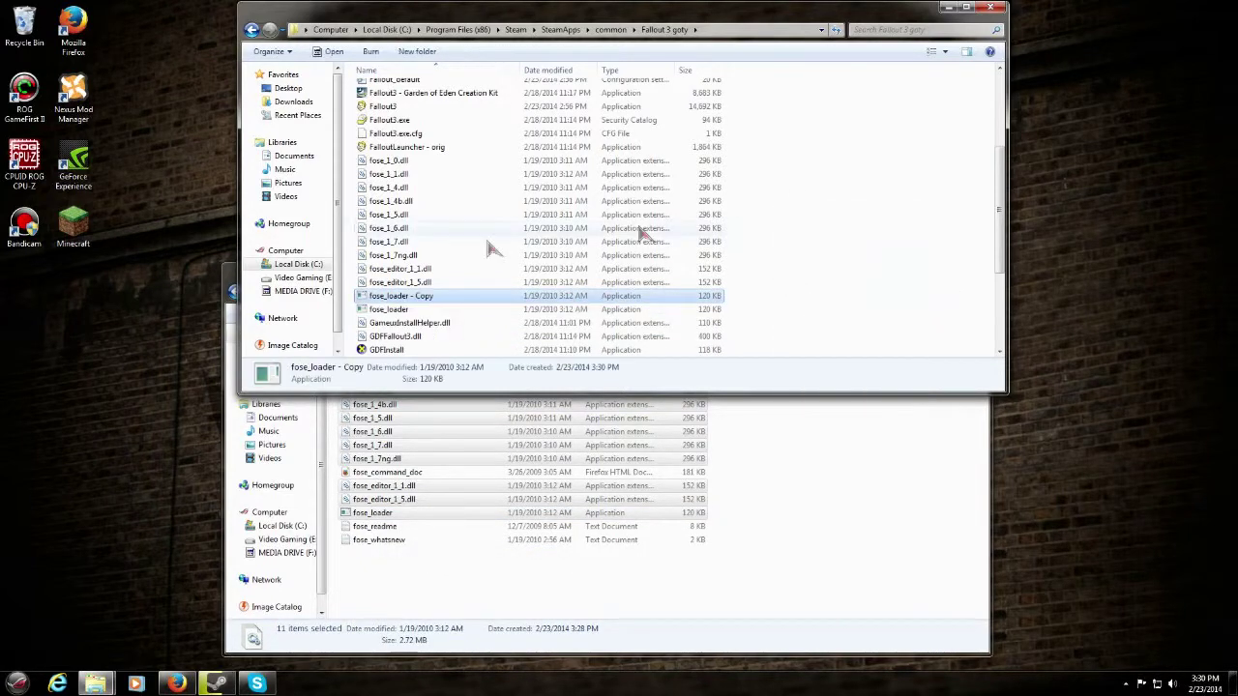
left_click(396, 301)
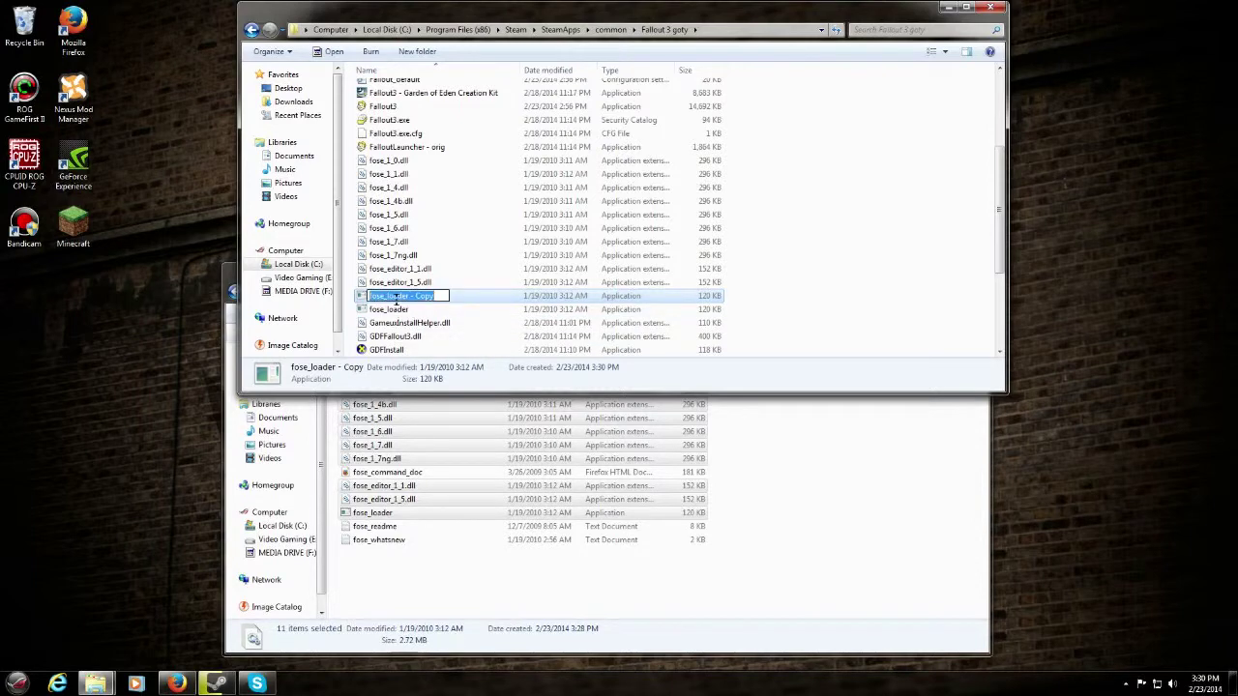
type("f")
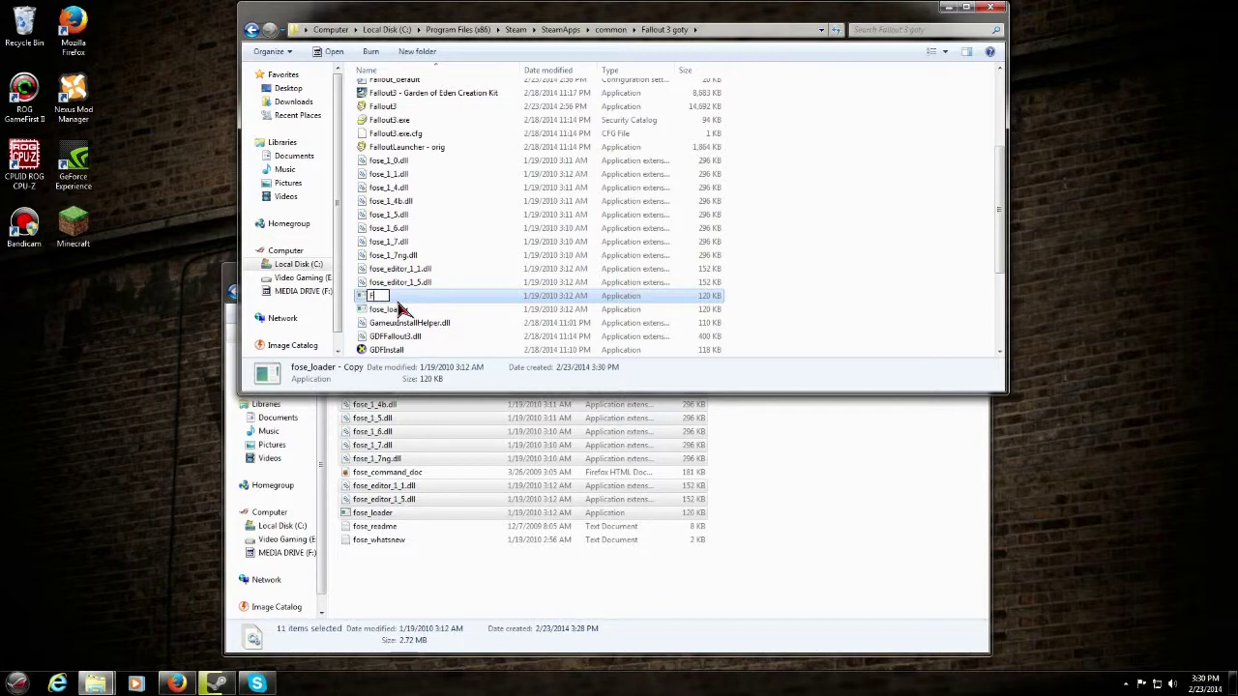
type("allout")
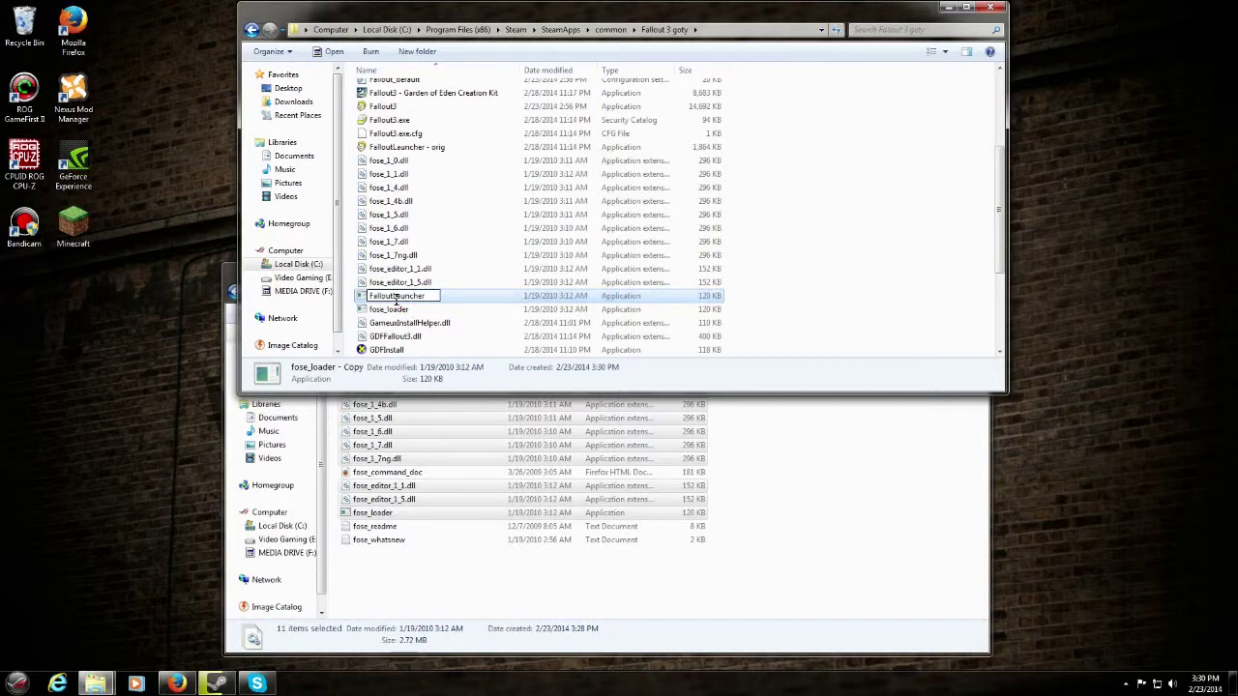
type("Launcher")
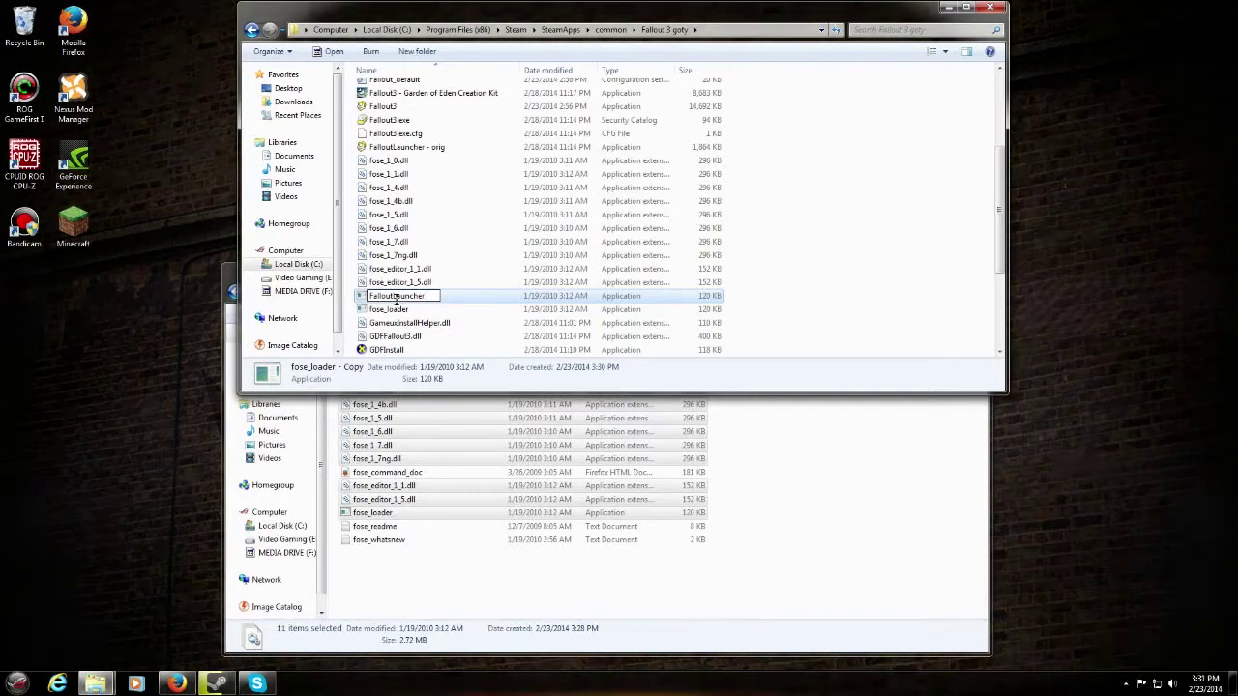
key("Return")
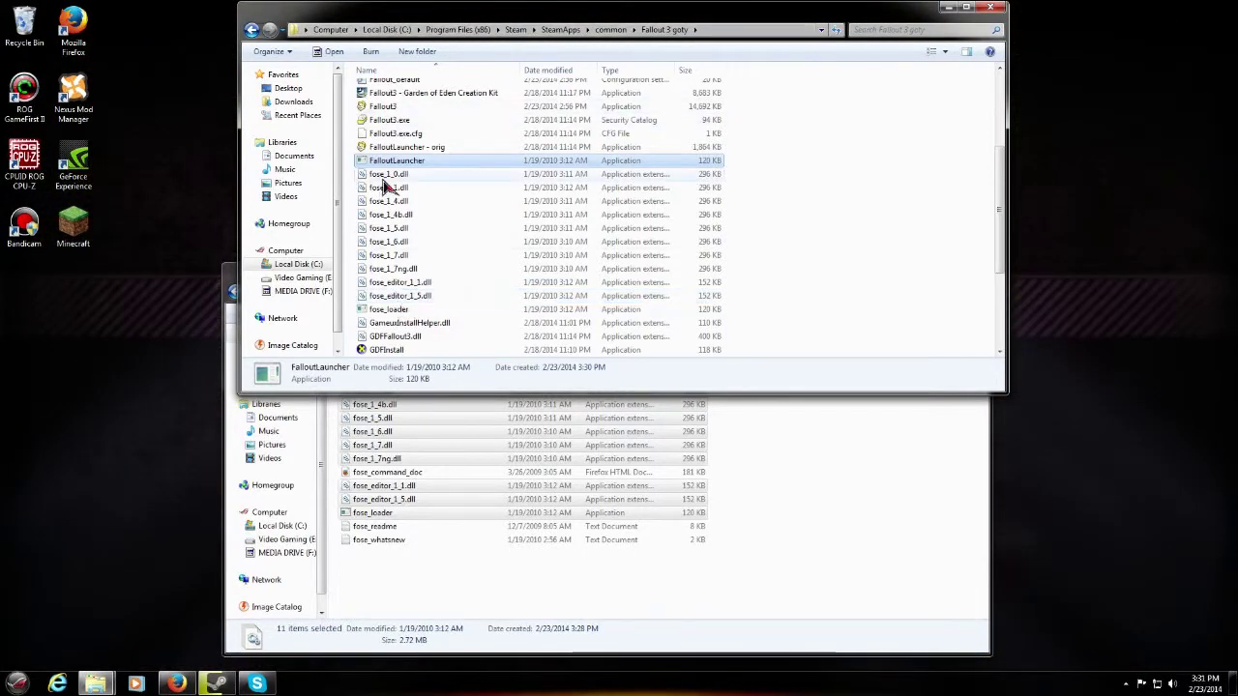
- Bring Steam's Fallout 3 page forward, then open and close the Start menu
left_click(218, 685)
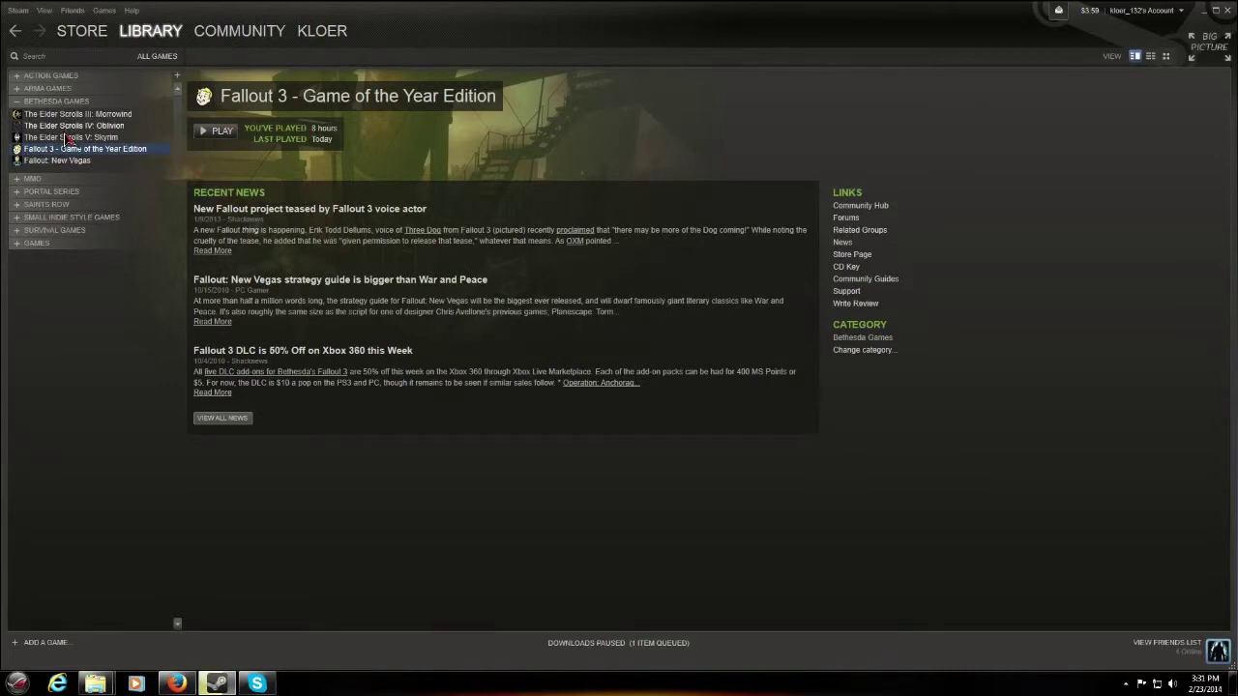
left_click(17, 683)
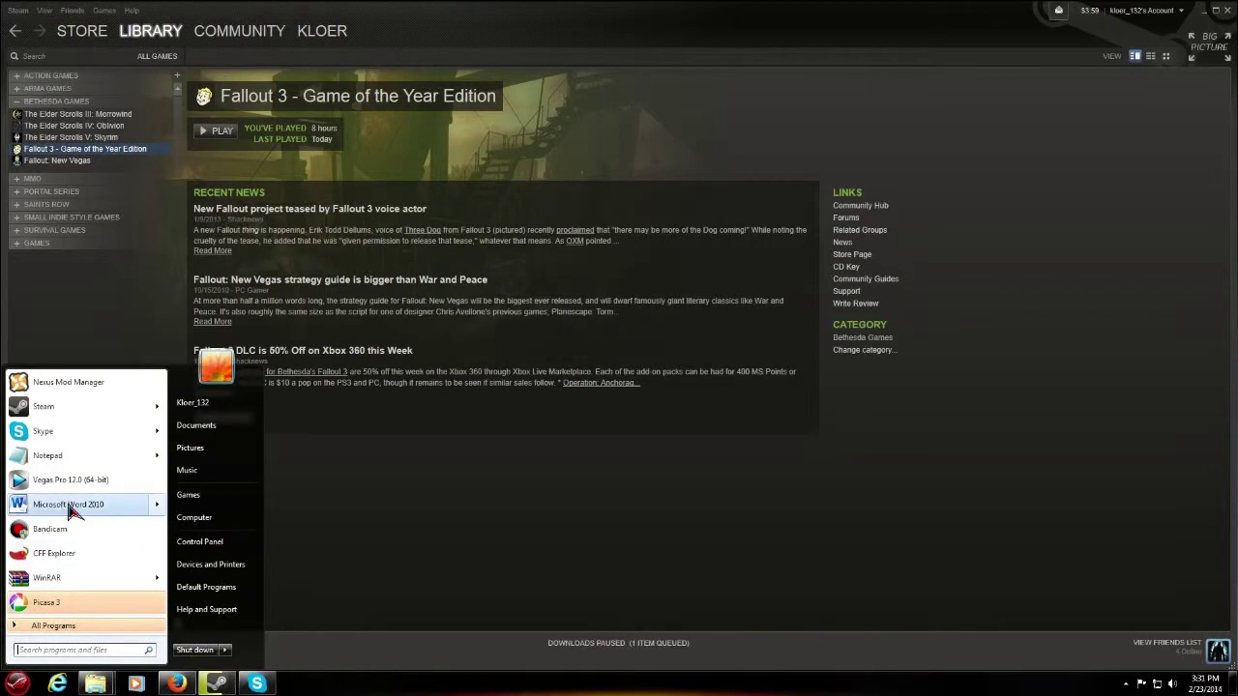
mouse_move(159, 411)
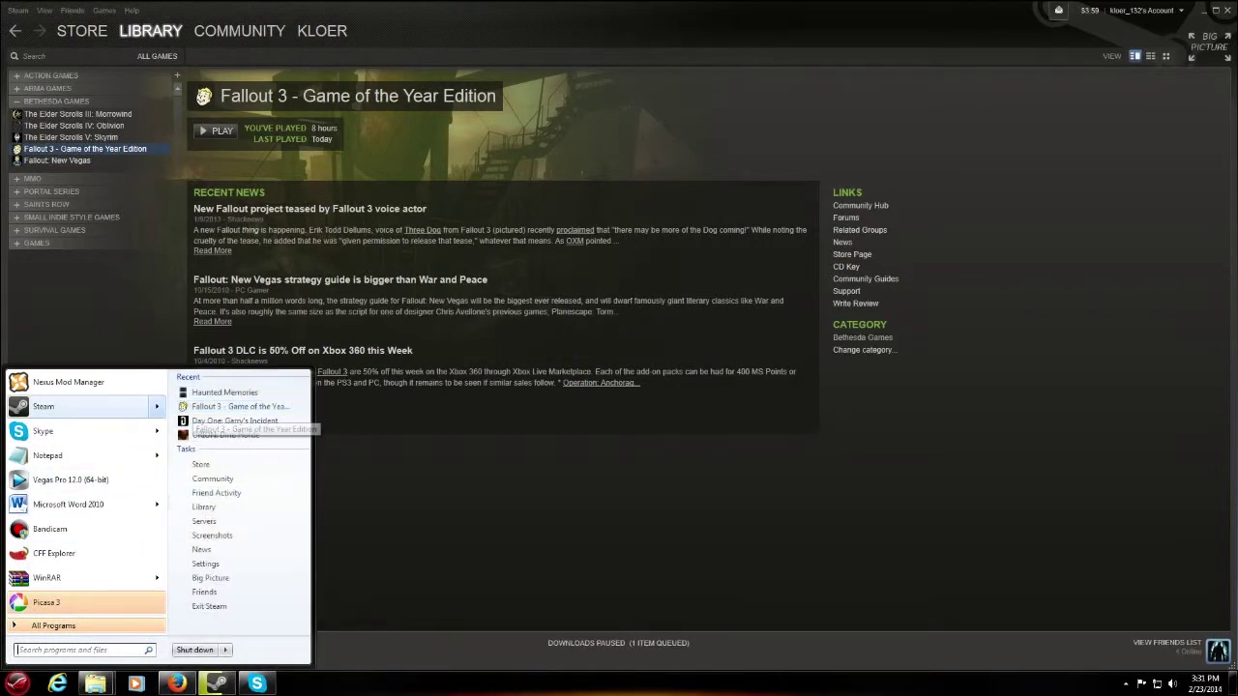
left_click(196, 682)
- Send fose_loader to the desktop as a shortcut, then show the desktop
mouse_move(95, 683)
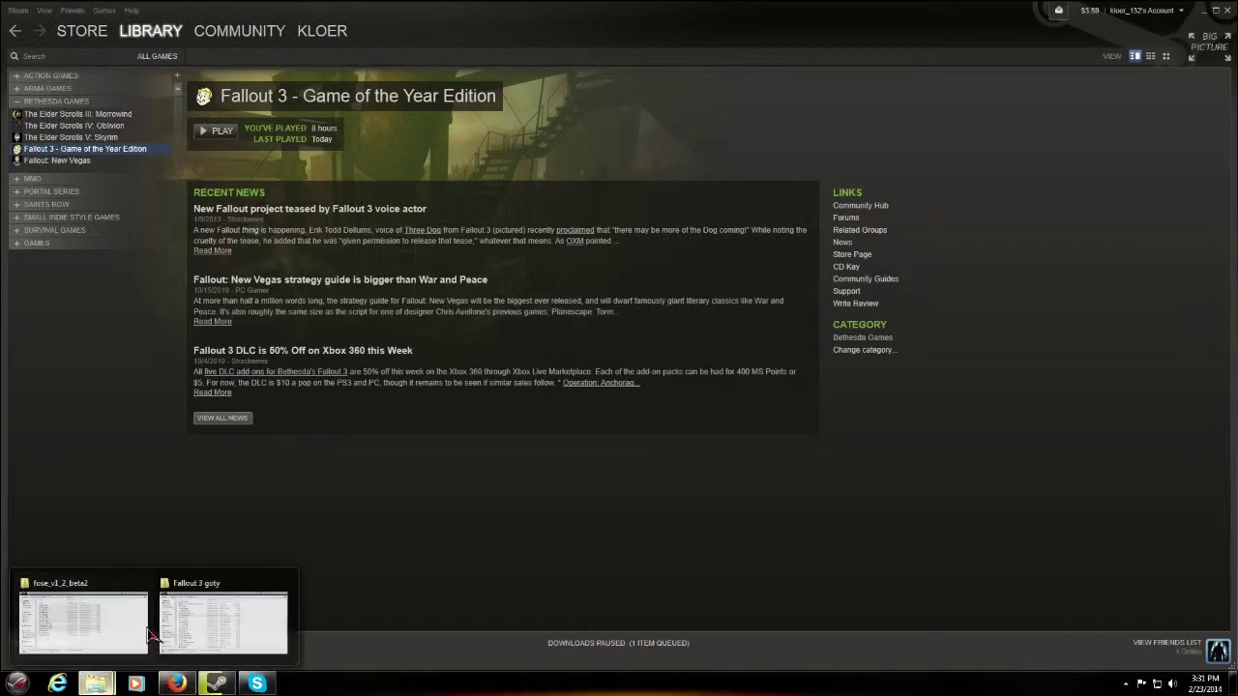
left_click(199, 629)
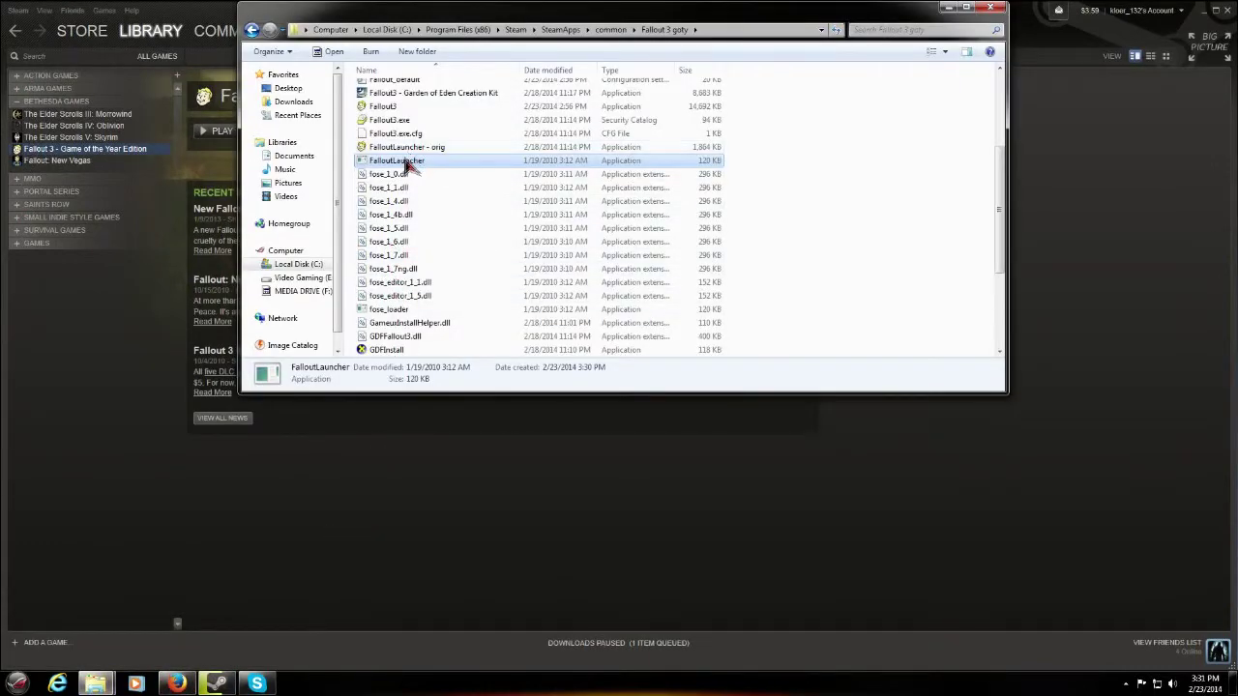
left_click(396, 312)
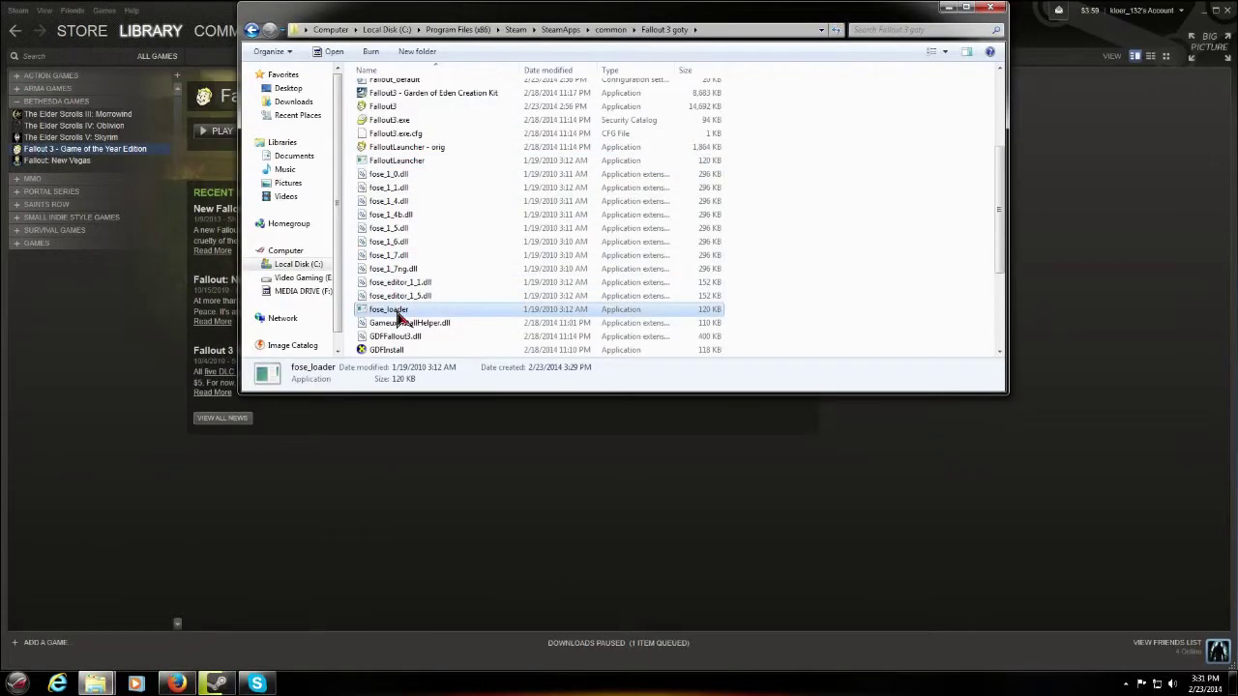
right_click(398, 316)
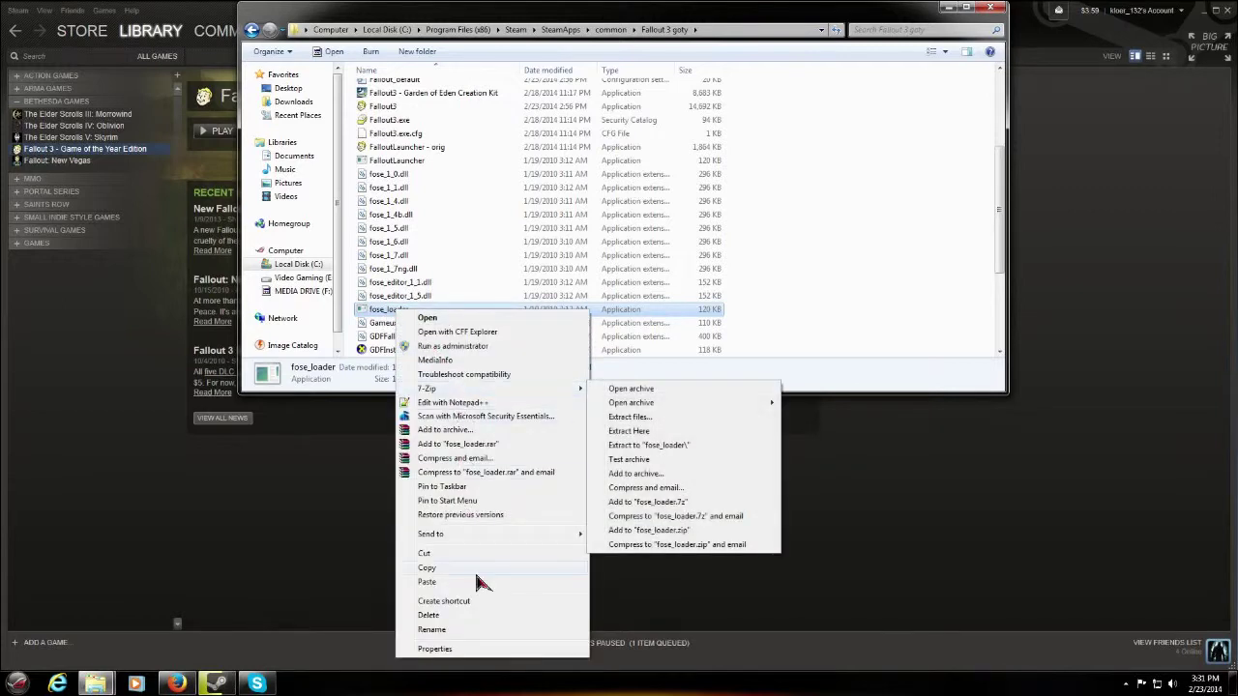
mouse_move(483, 534)
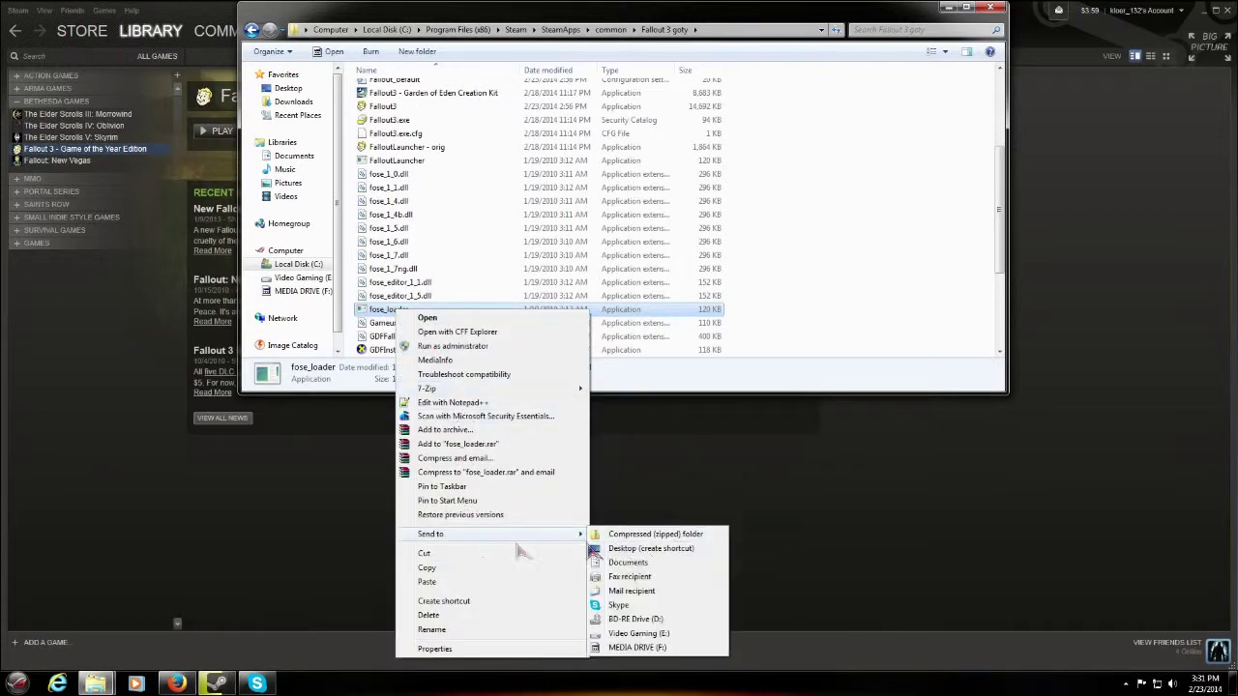
left_click(653, 548)
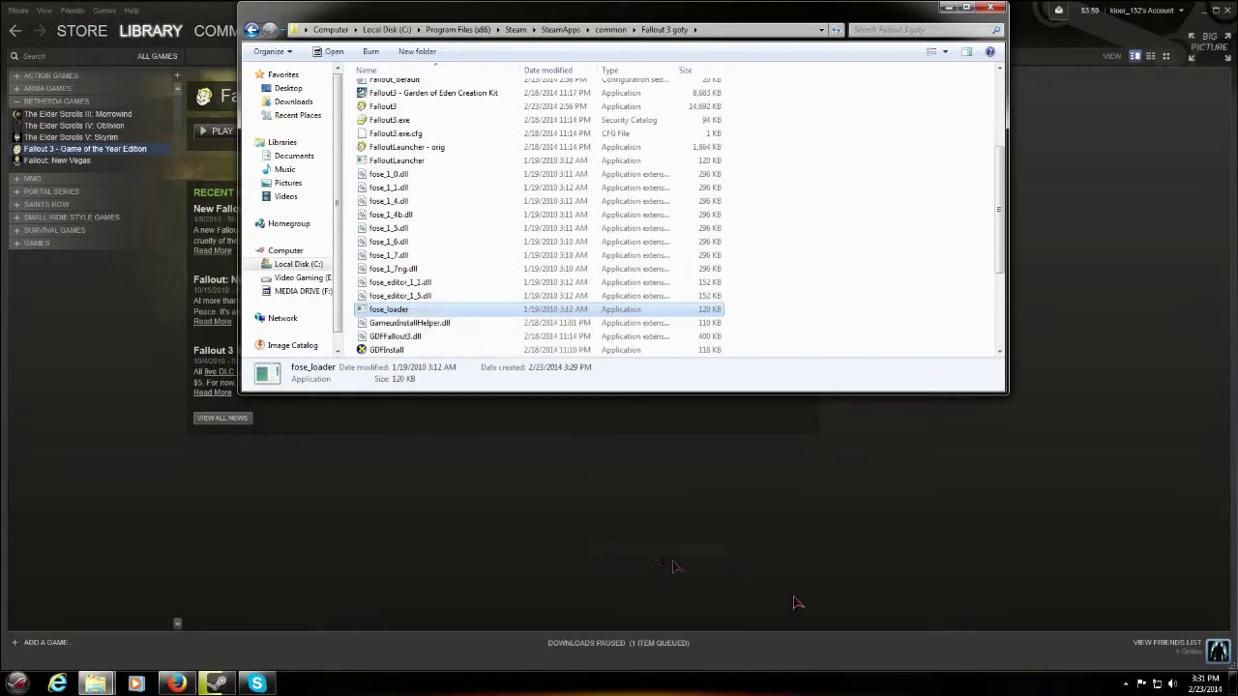
left_click(1234, 685)
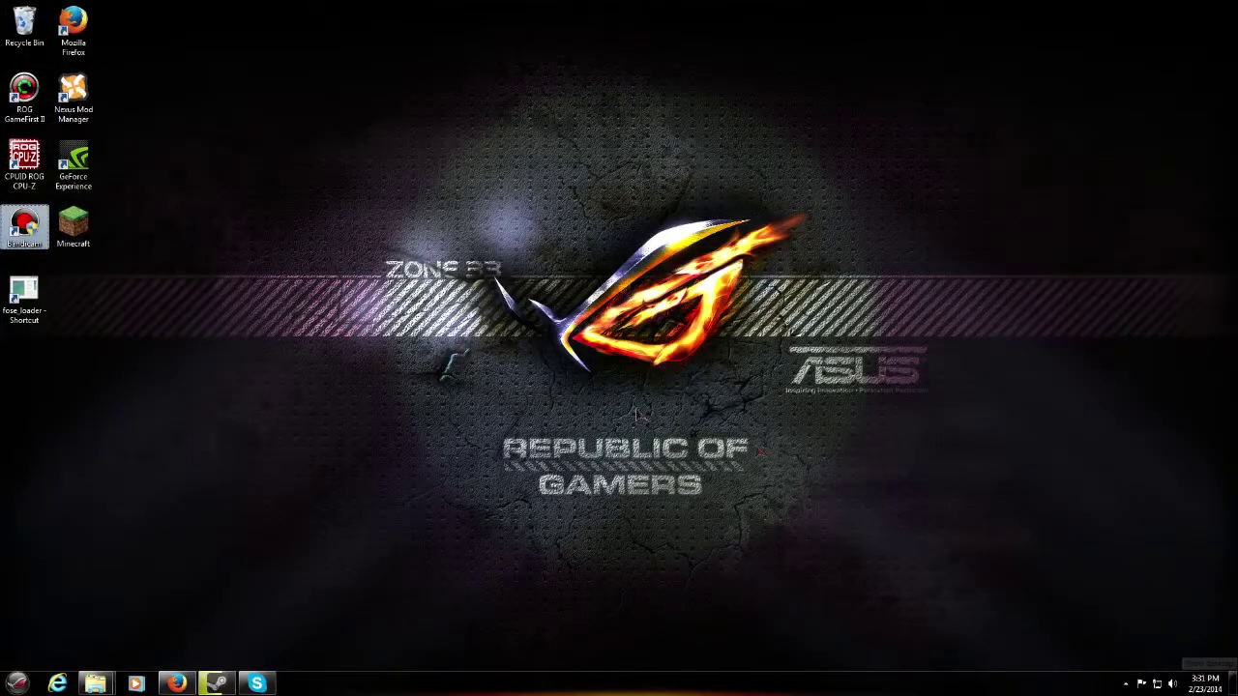
- Rename the fose_loader desktop shortcut to FOSE
right_click(8, 308)
left_click(68, 642)
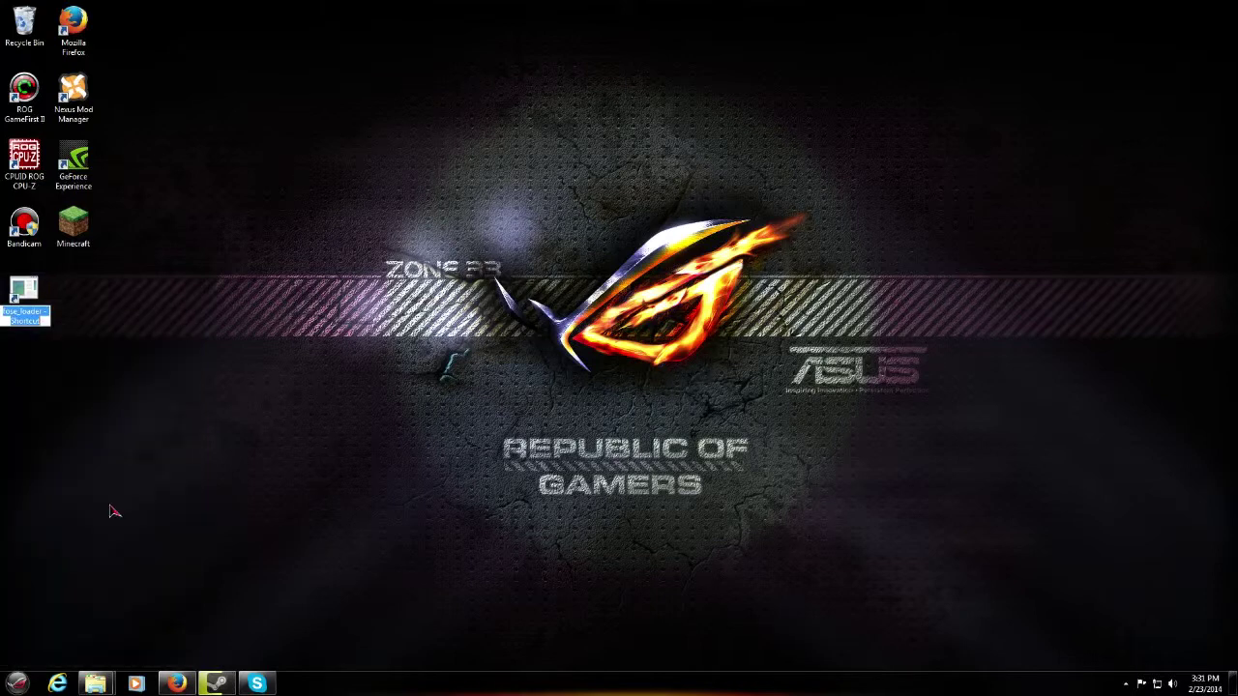
type("Fallou")
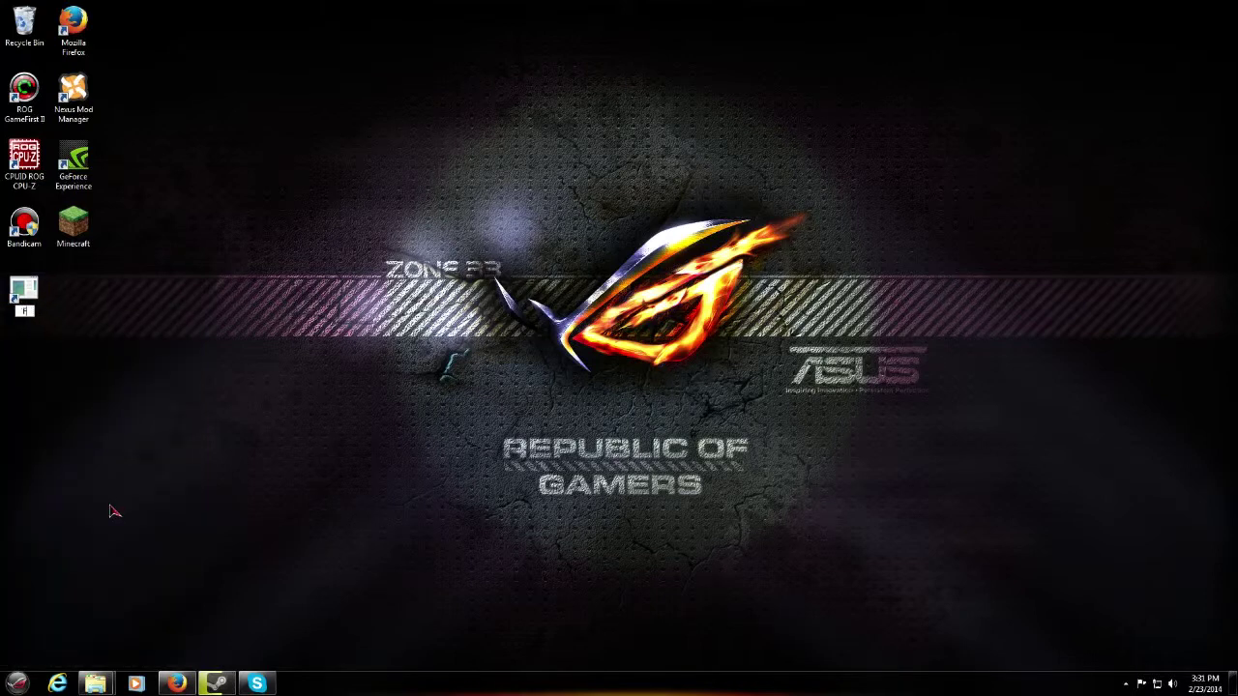
type("google")
key("Return")
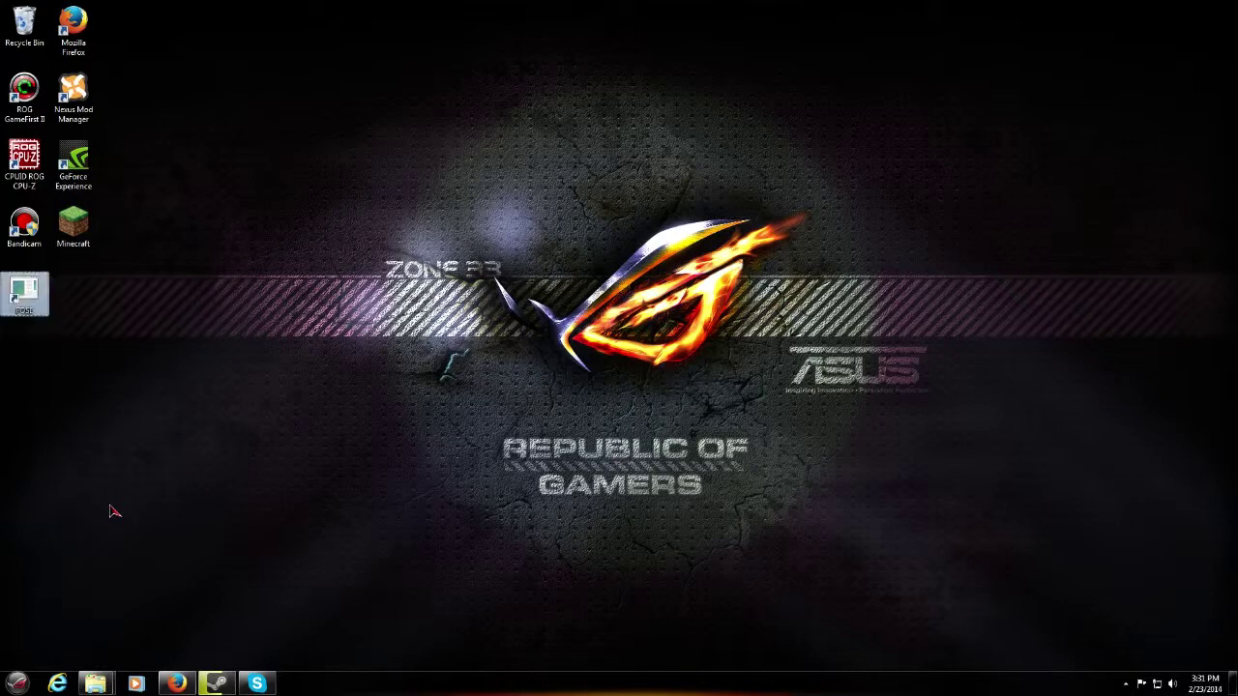
- In the shortcut's Properties, request Change Icon, dismiss the no-icons warning, and browse for another file
right_click(22, 295)
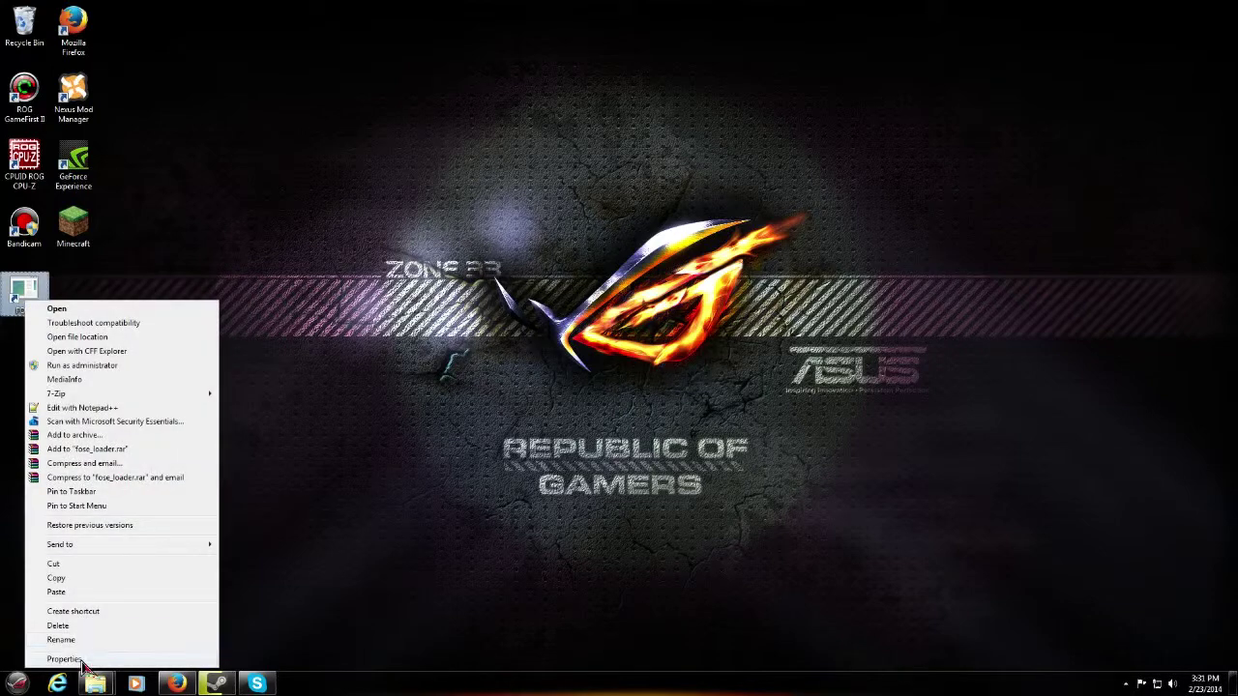
left_click(44, 663)
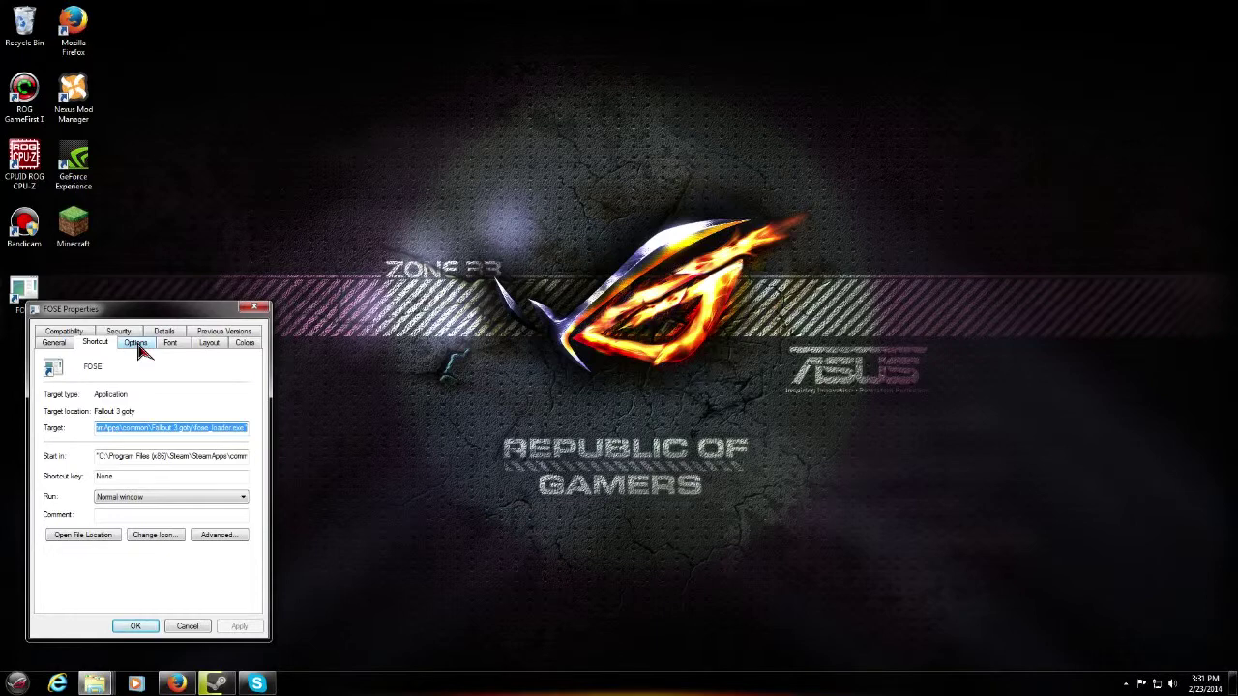
left_click(166, 538)
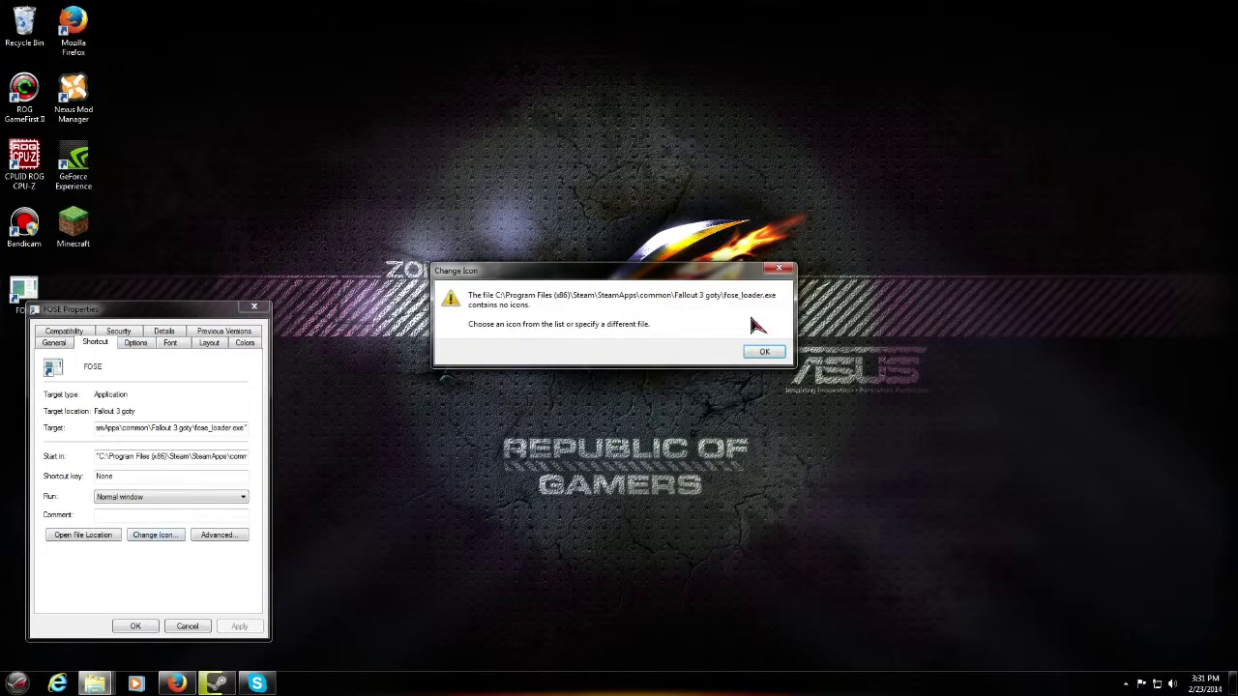
left_click(764, 352)
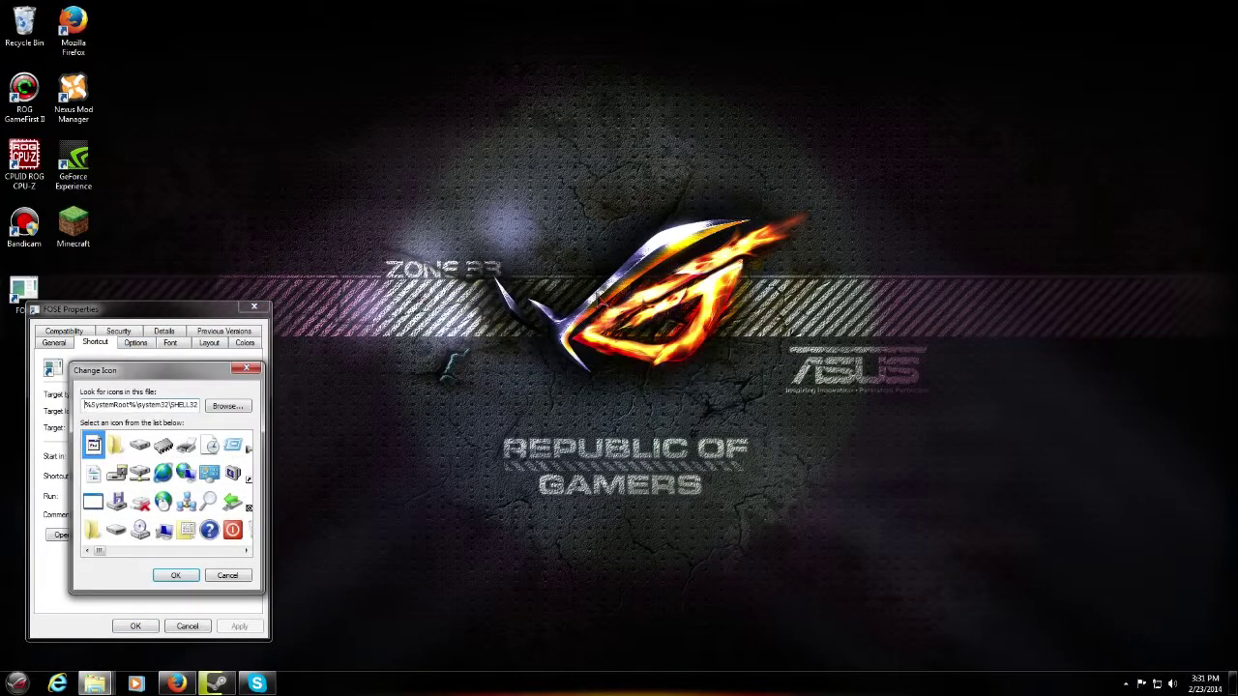
left_click(228, 407)
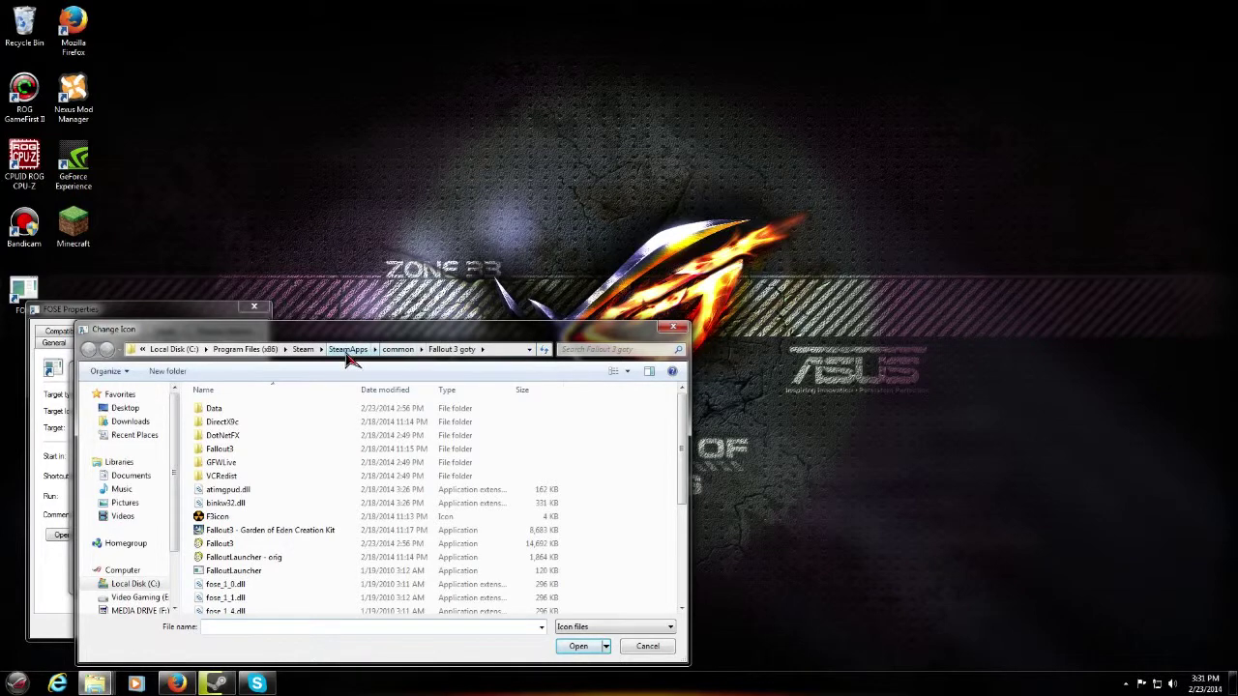
- In the icon file browser, go to the Steam\steam\games icon folder
left_click(303, 349)
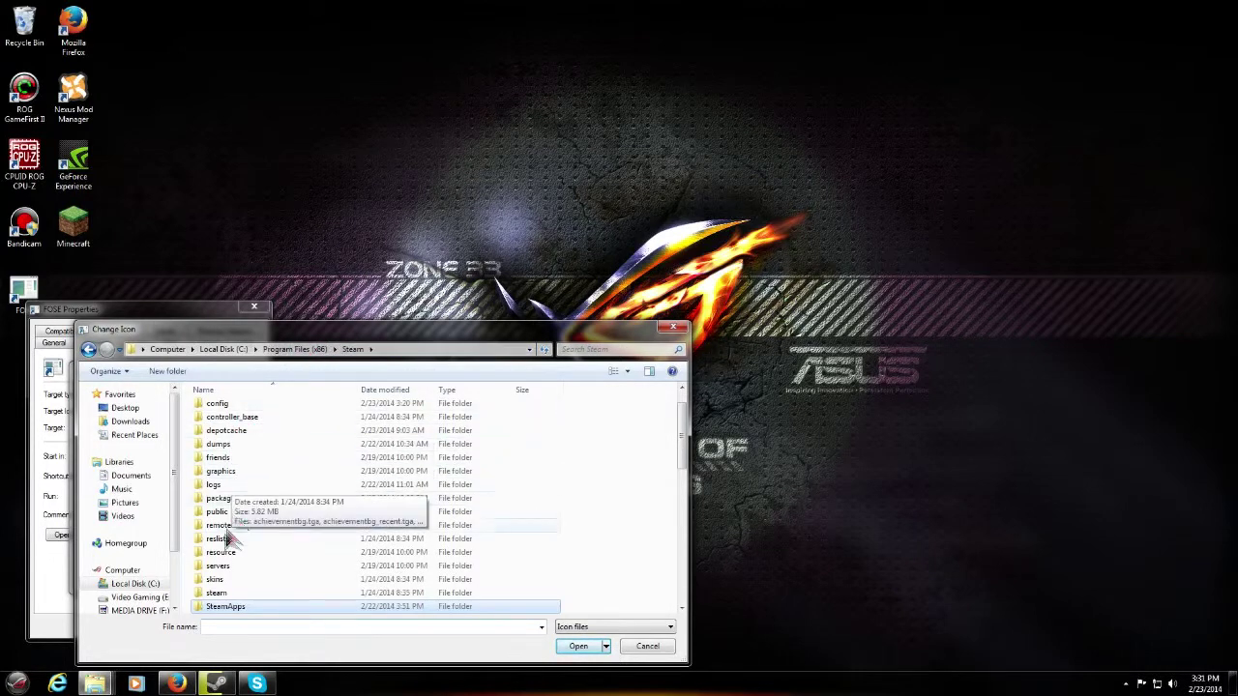
double_click(232, 606)
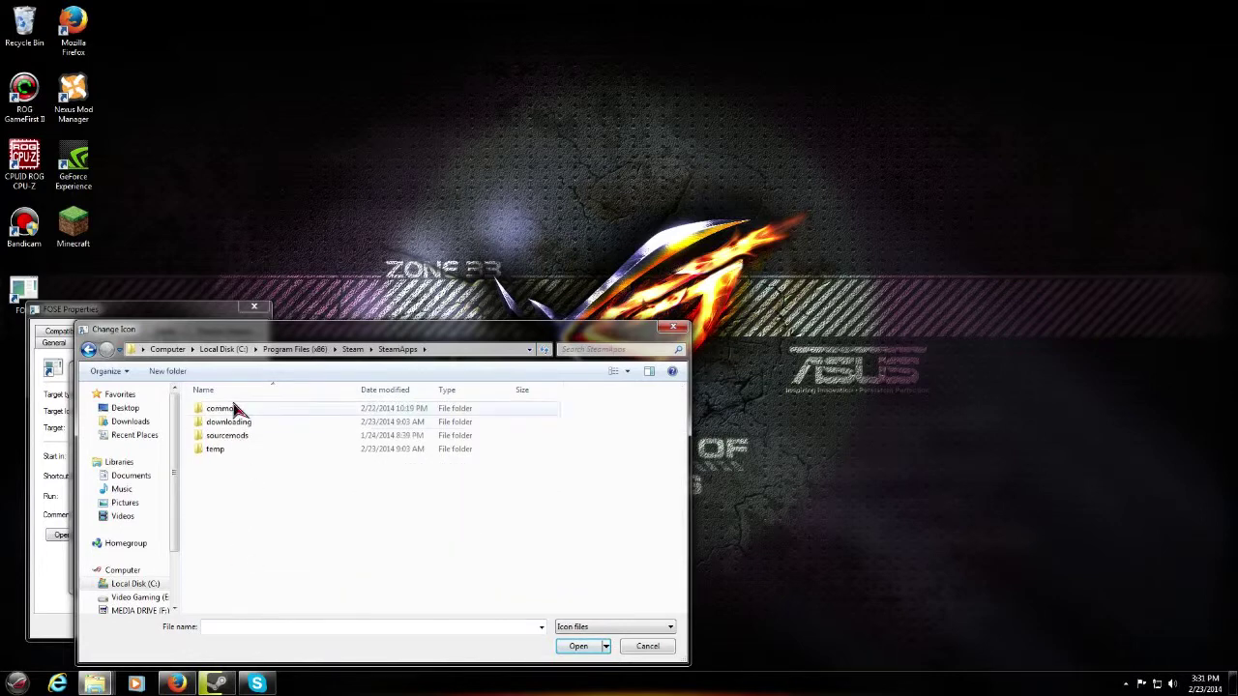
left_click(353, 349)
scroll(256, 447, "up", 1)
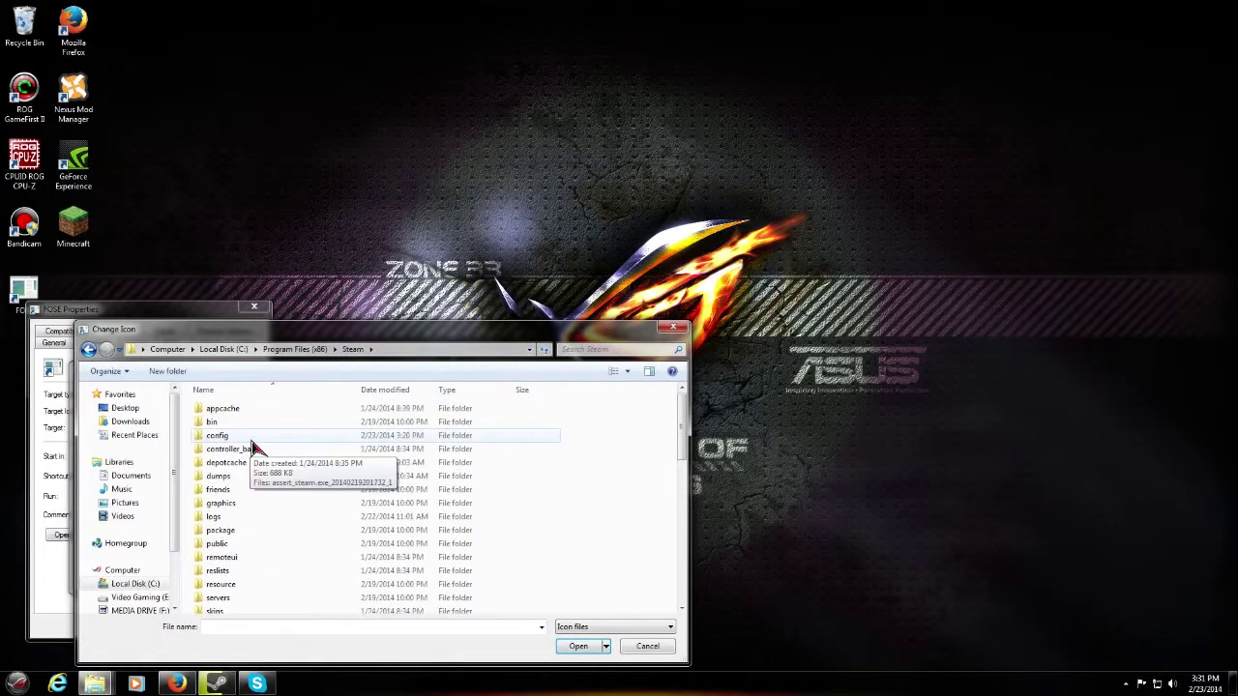
double_click(229, 507)
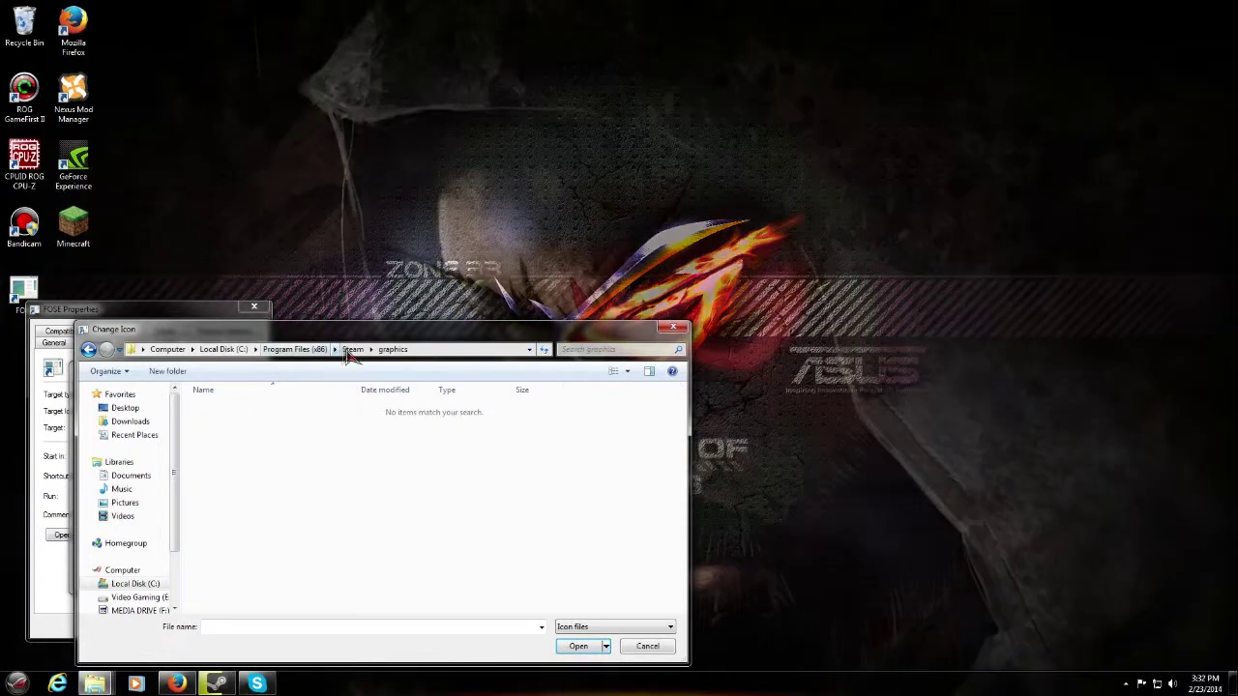
key("BackSpace")
left_click(298, 351)
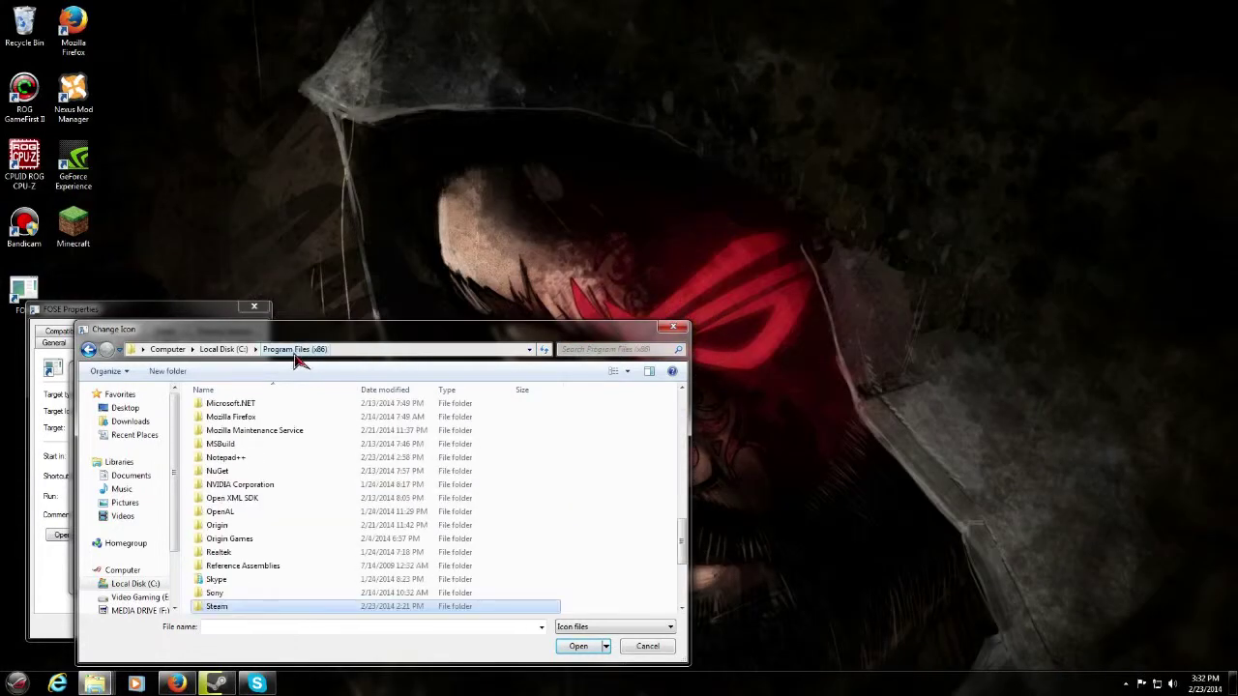
double_click(221, 599)
scroll(232, 445, "down", 3)
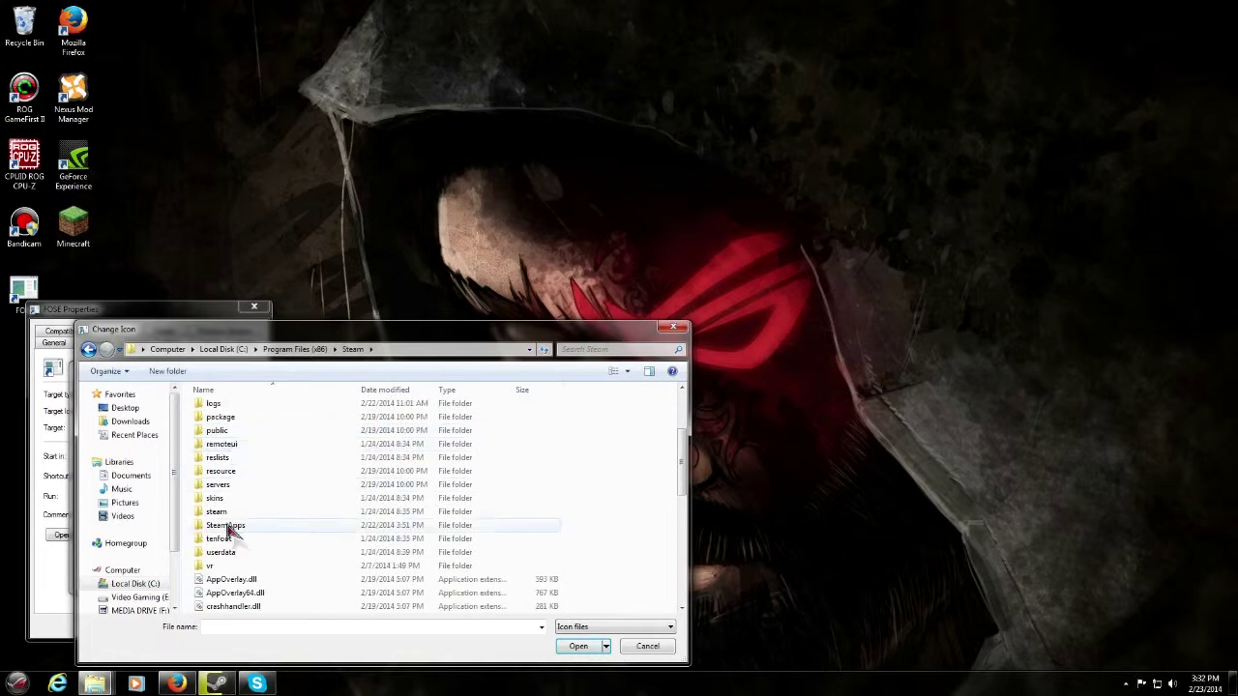
double_click(228, 514)
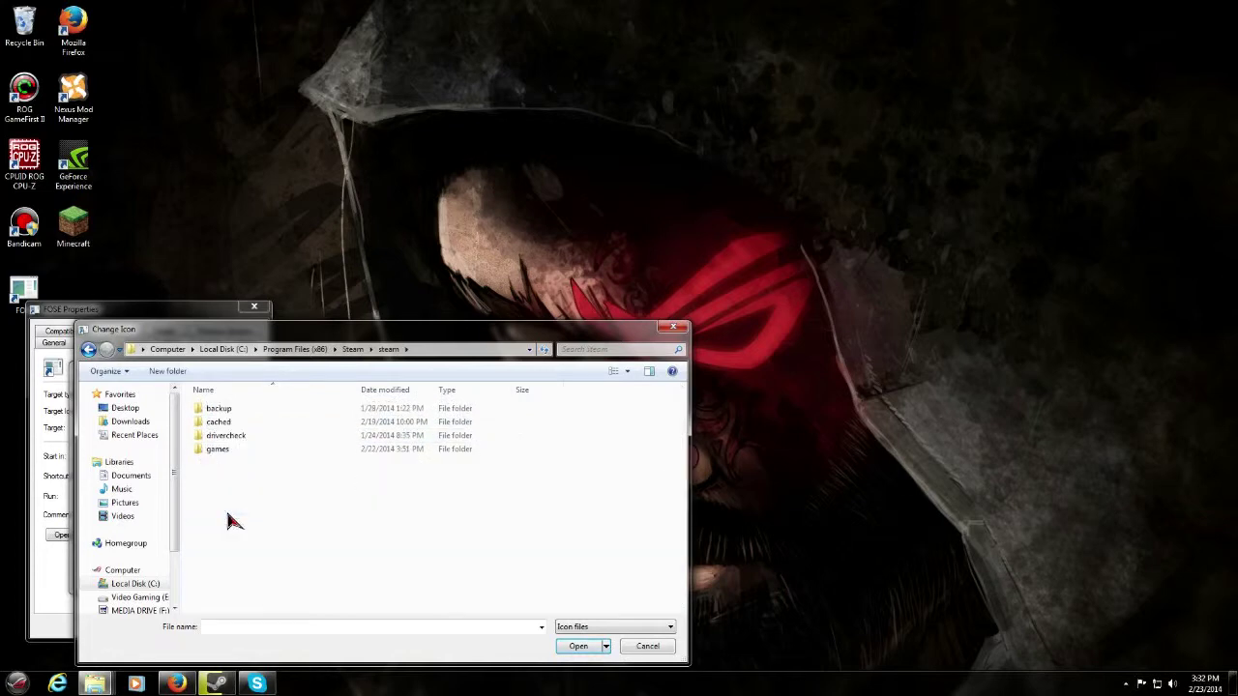
double_click(231, 455)
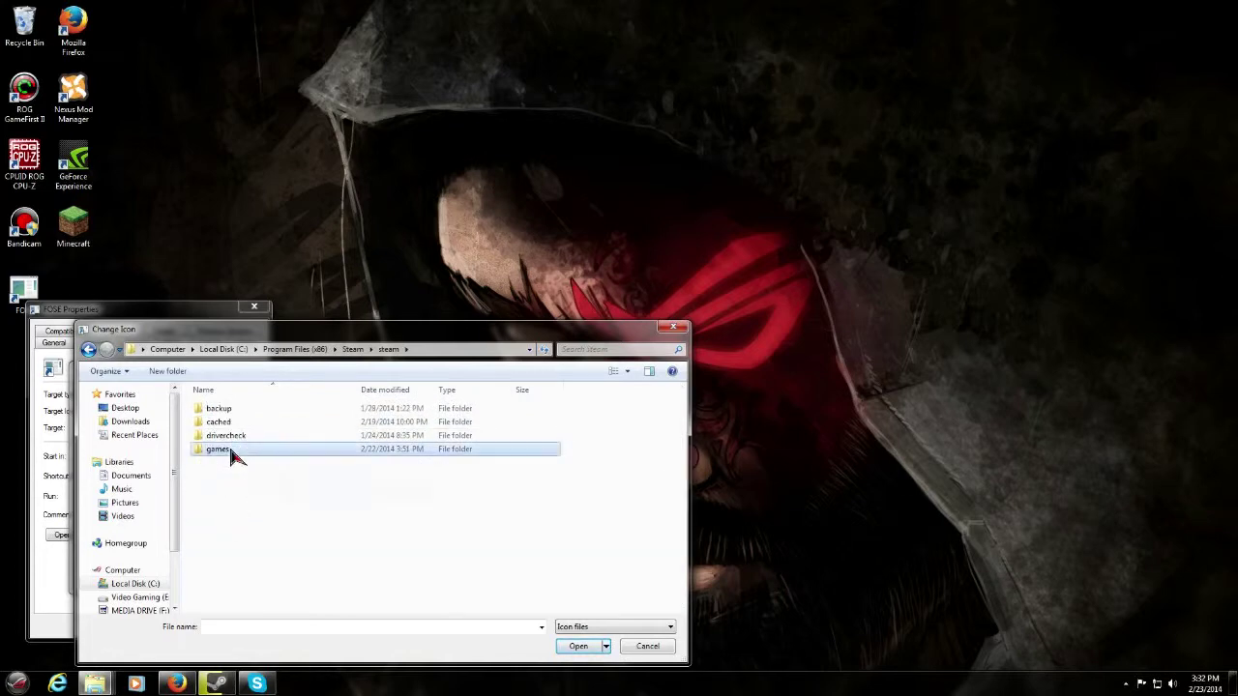
left_click_drag(682, 436, 695, 588)
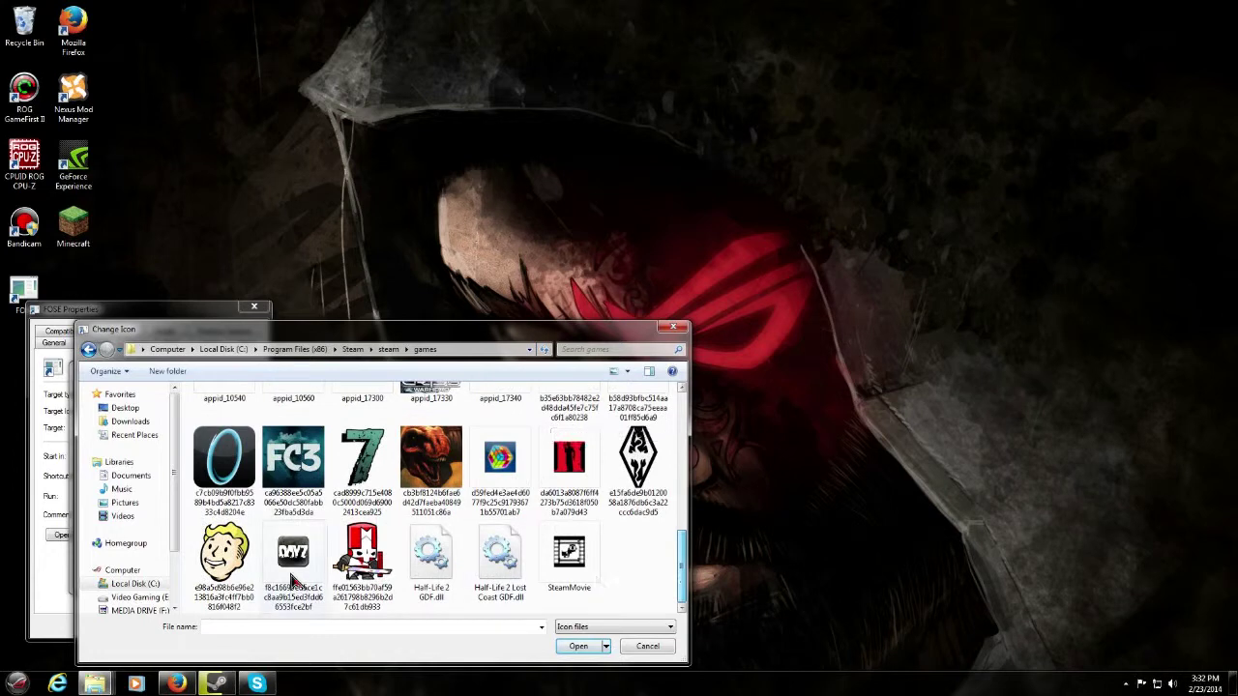
- Choose the Fallout Vault Boy icon file and apply it to the FOSE shortcut
left_click(225, 561)
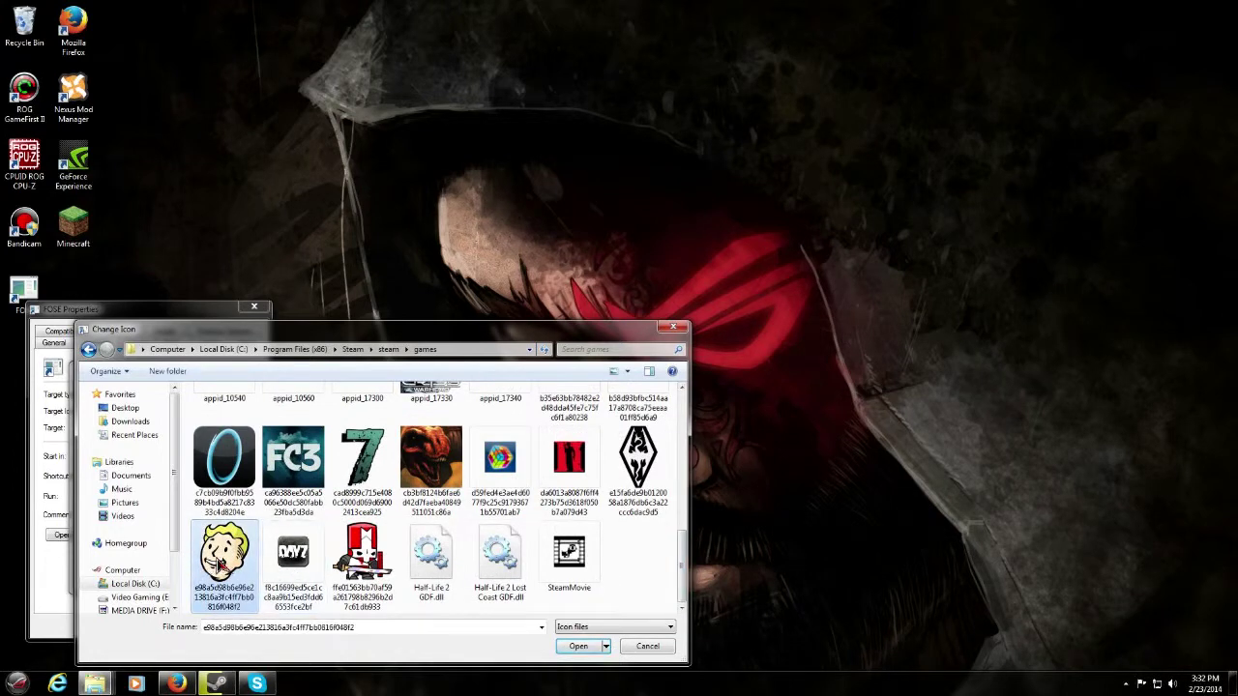
left_click(579, 646)
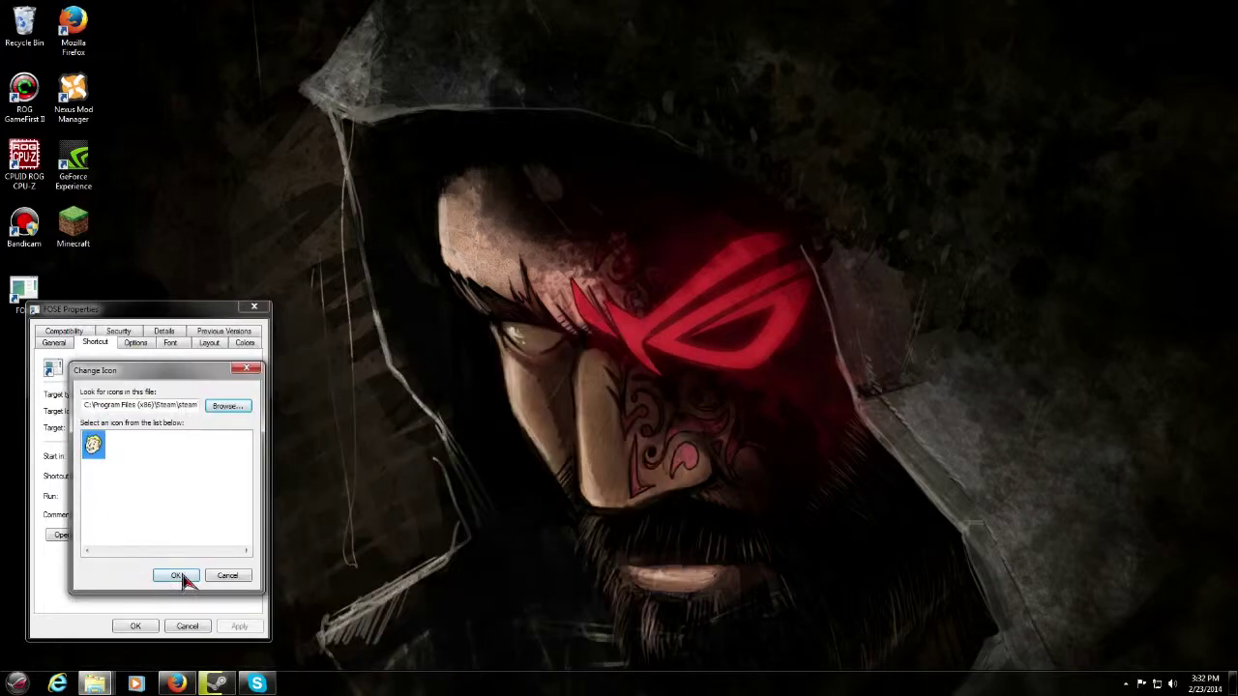
left_click(181, 579)
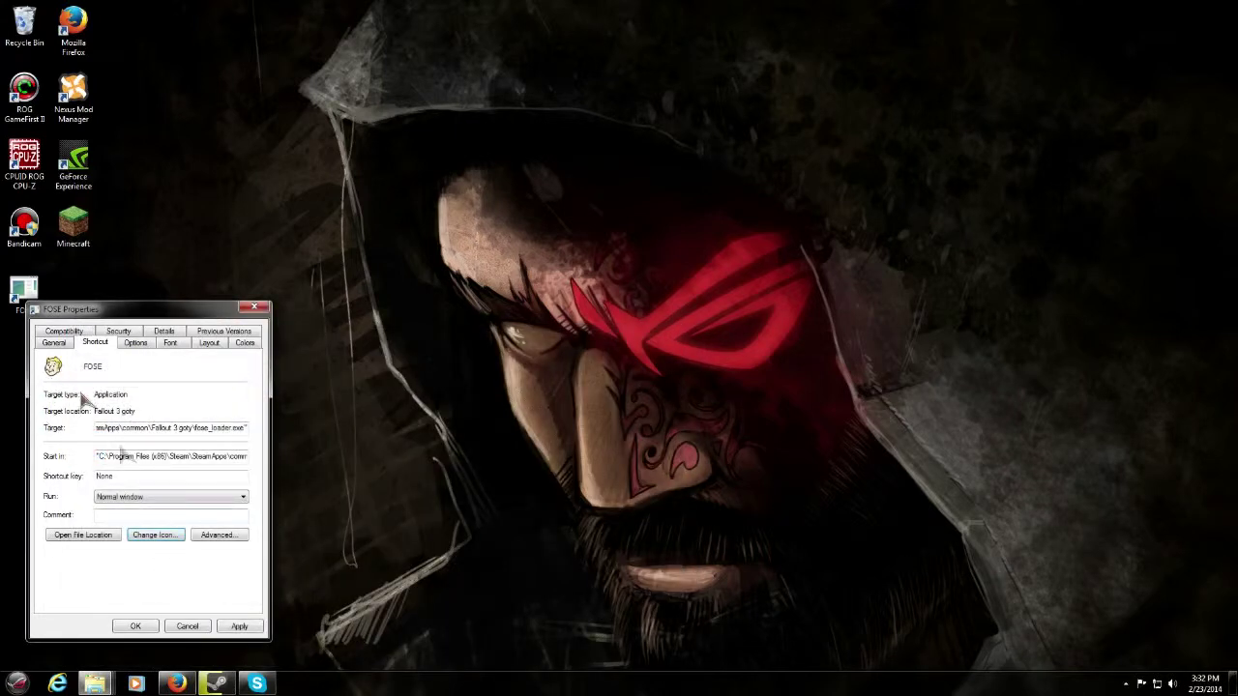
left_click(238, 627)
left_click(135, 627)
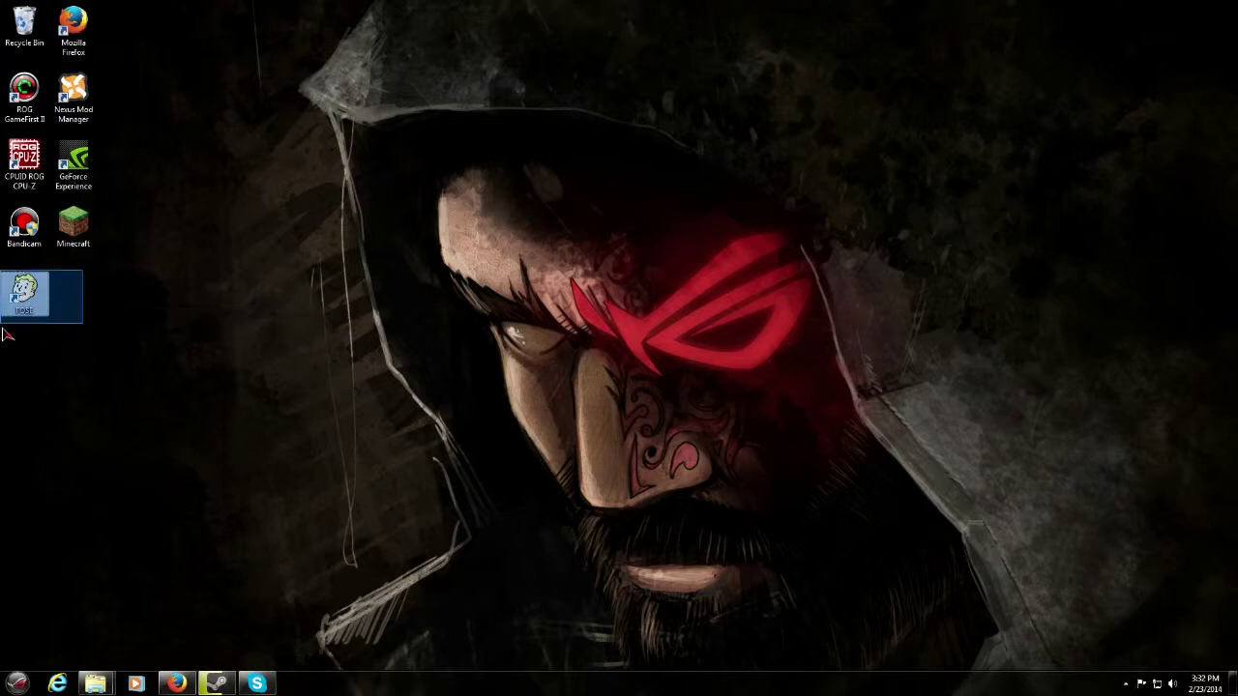
- Delete the FOSE shortcut from the desktop and return to the Steam library
key("Delete")
key("Return")
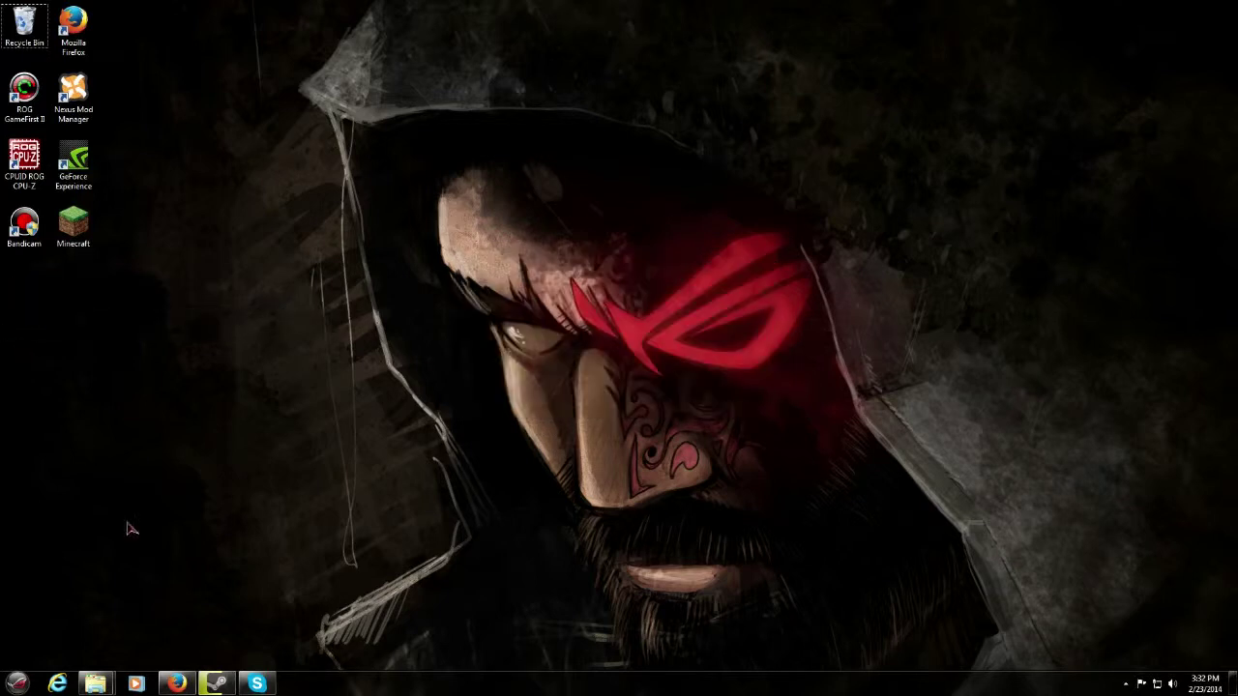
left_click(220, 680)
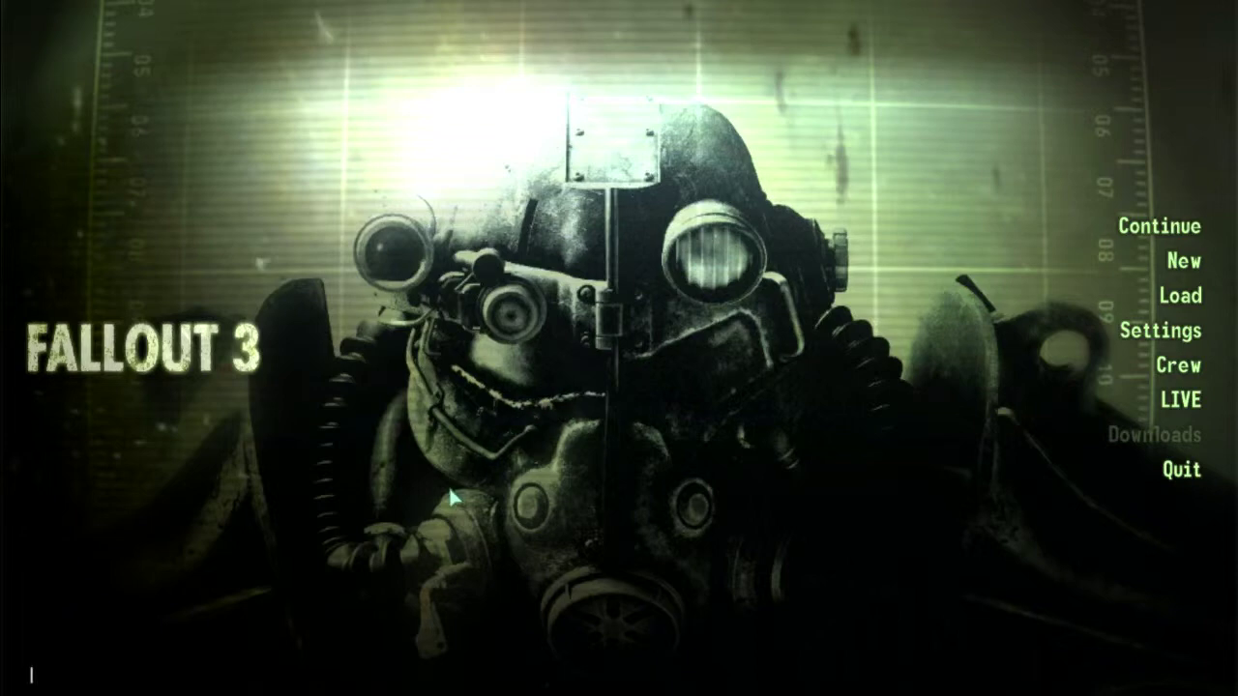
- Run GetFOSEVersion in the console, see 'FOSE version: 1', then close the console
type("Get")
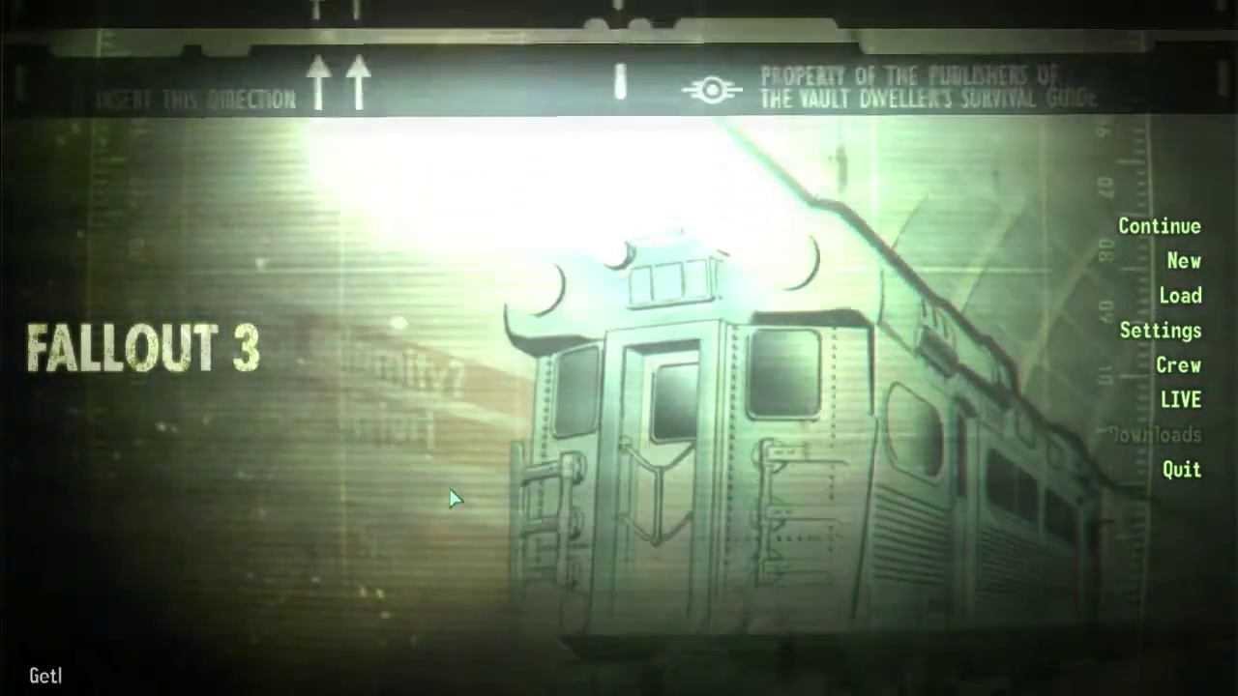
type("FOSE")
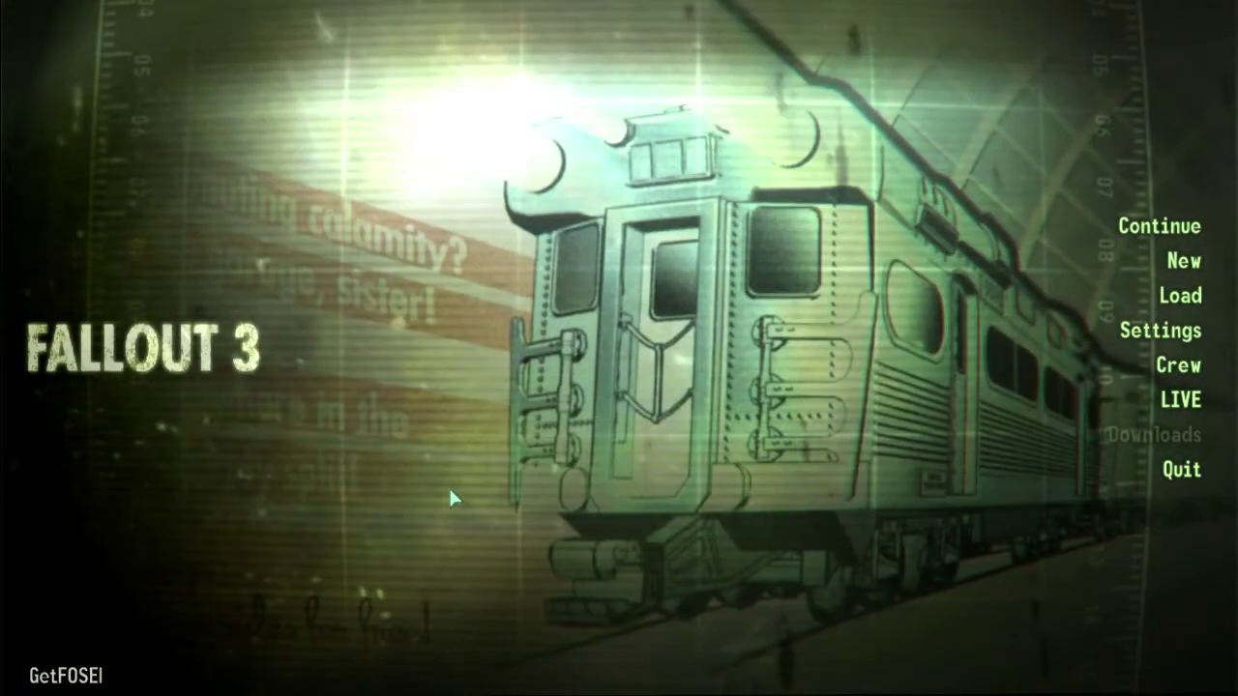
type("Version")
key("Return")
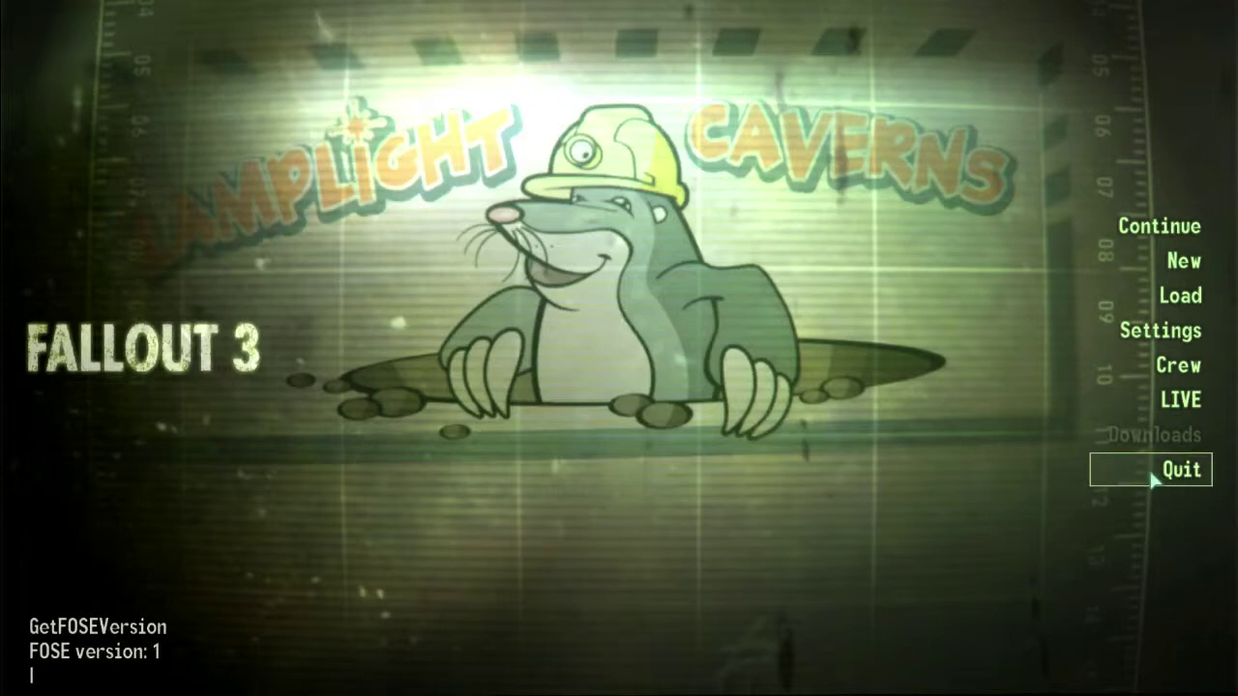
key("grave")
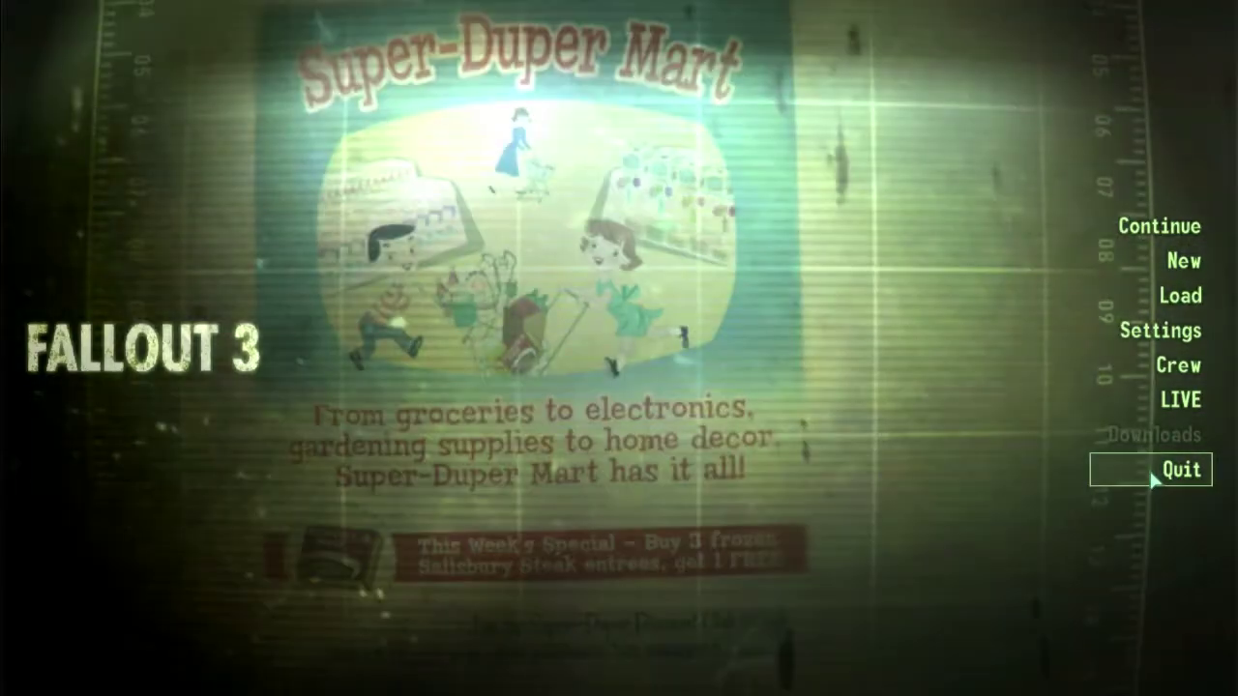
- Quit Fallout 3 from the main menu and confirm Exit Game
left_click(1153, 478)
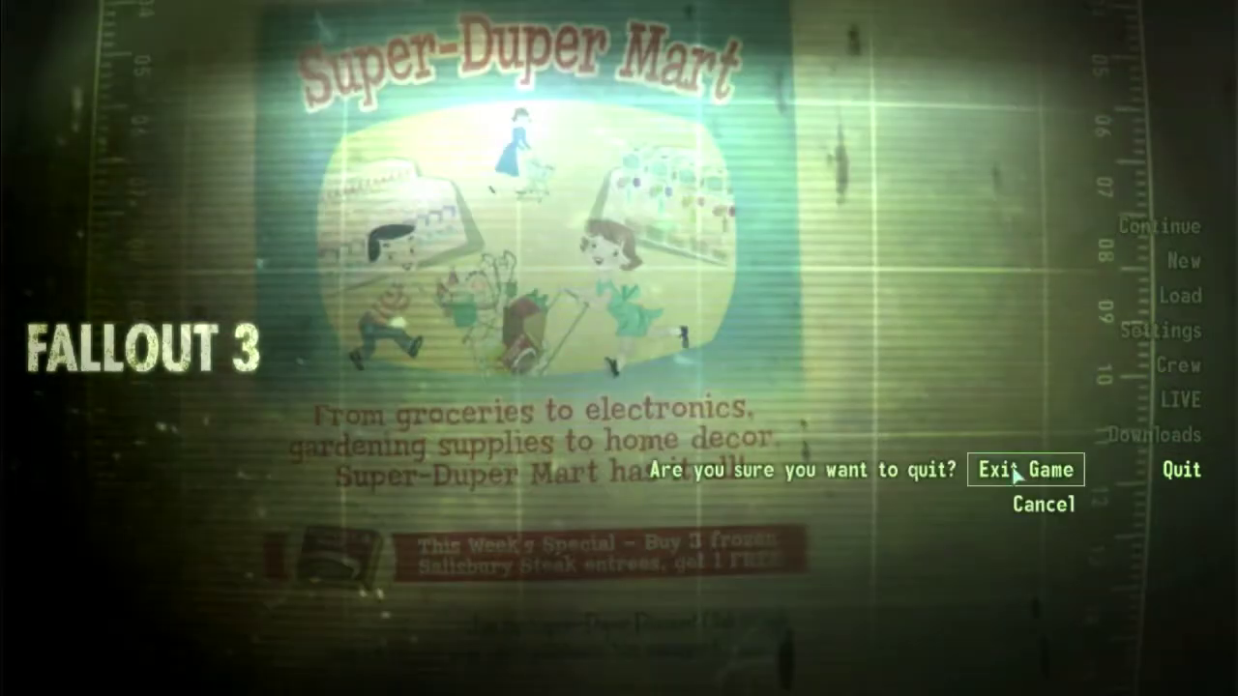
left_click(1016, 472)
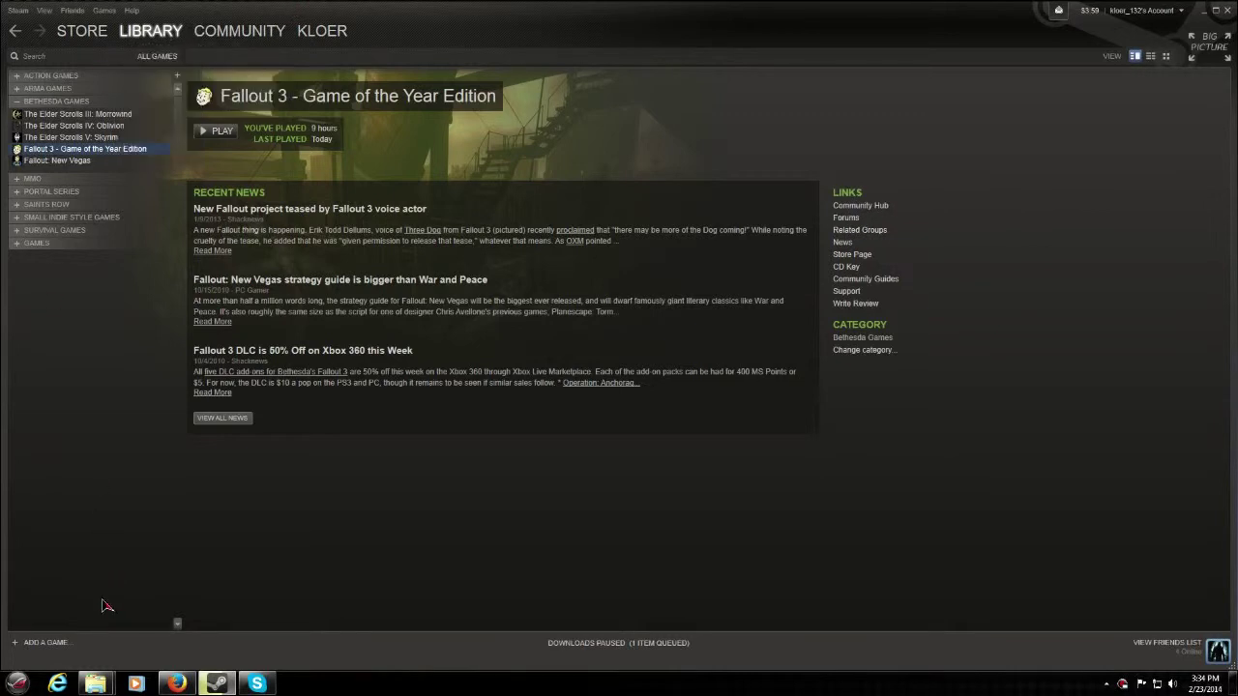
- In Firefox's ArchiveInvalidation Invalidated page, go to Files and manually download Program Version - Recommended
left_click(175, 683)
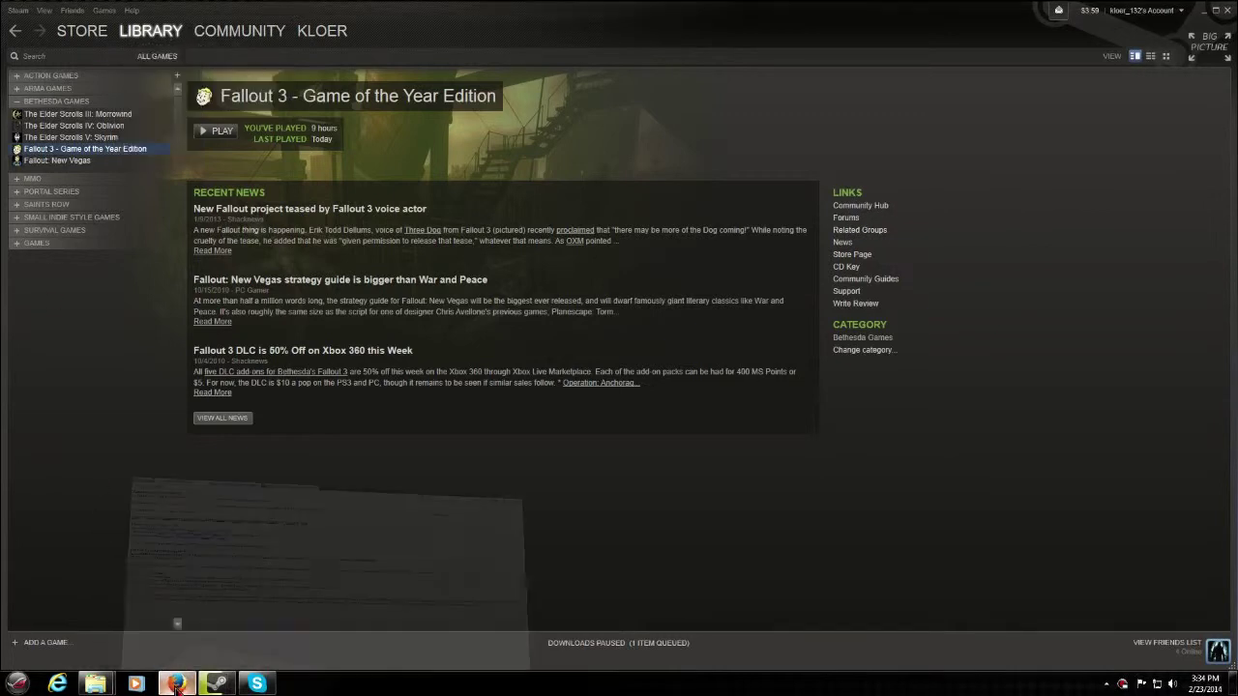
left_click(324, 10)
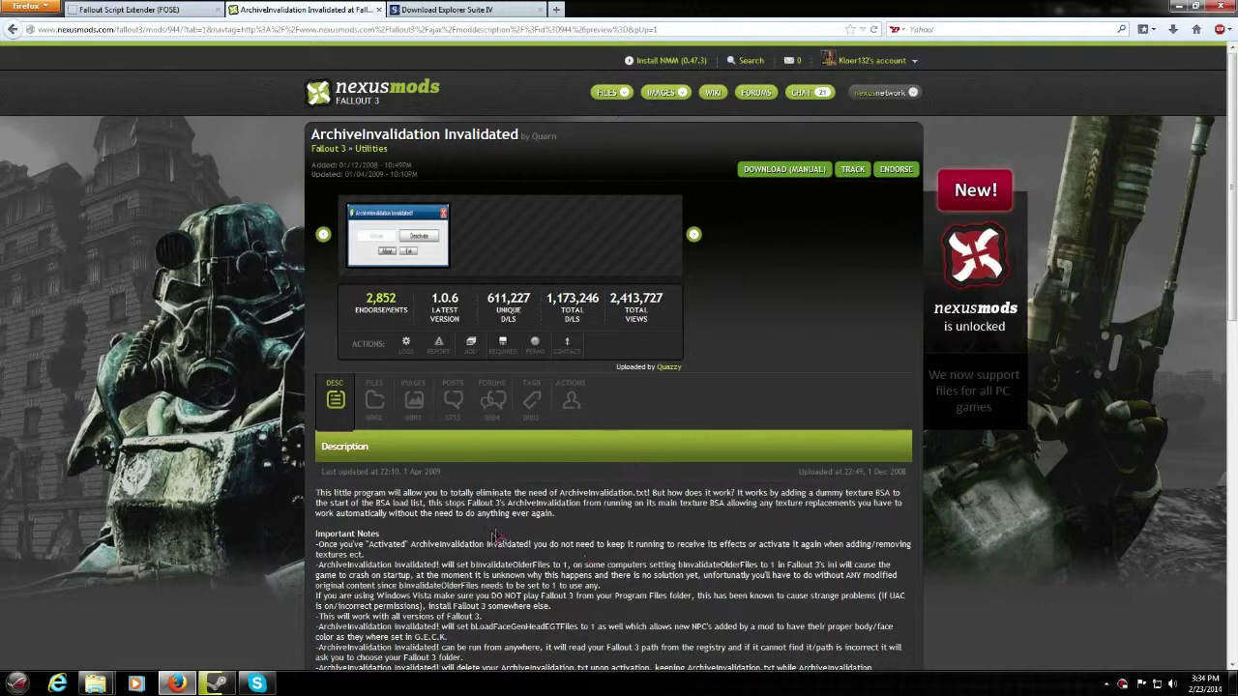
left_click(387, 409)
scroll(240, 451, "down", 3)
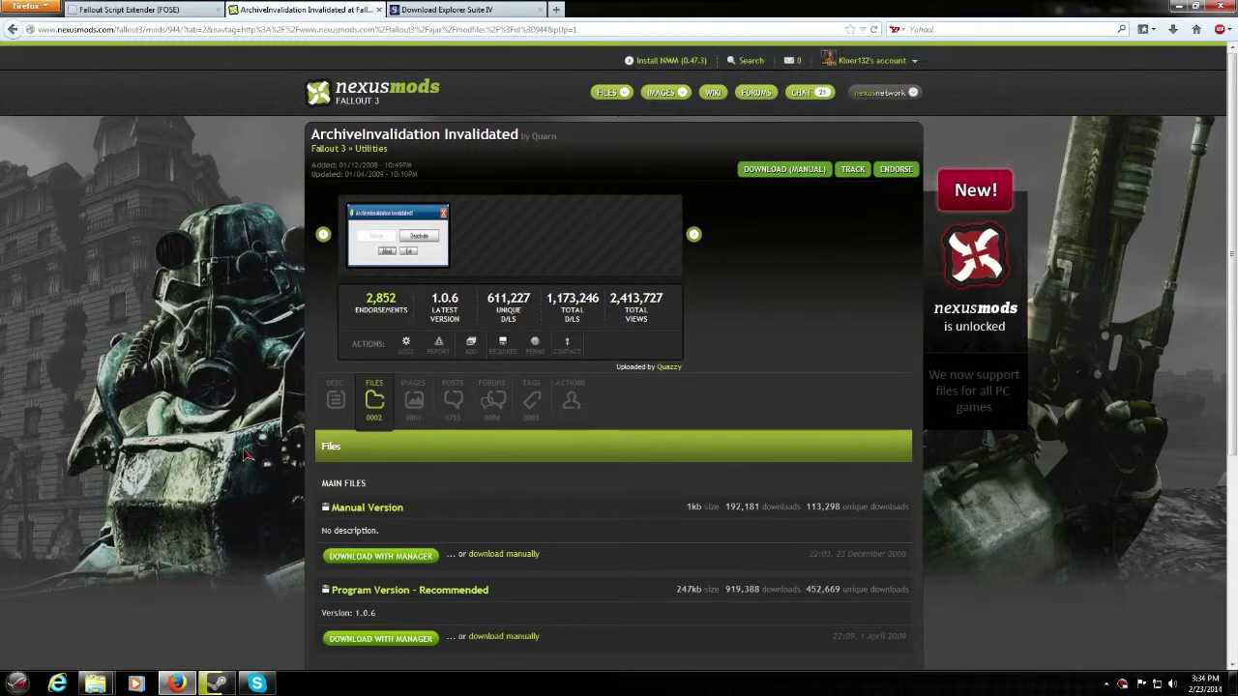
scroll(237, 426, "up", 1)
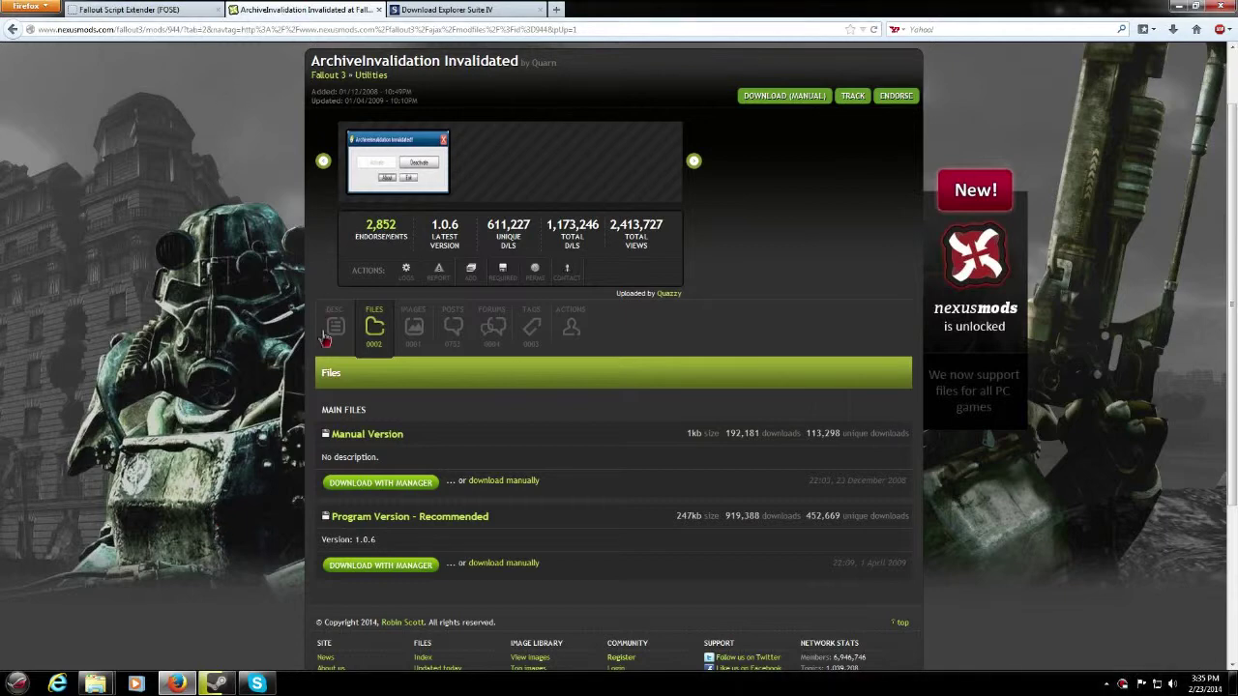
key("alt+Left")
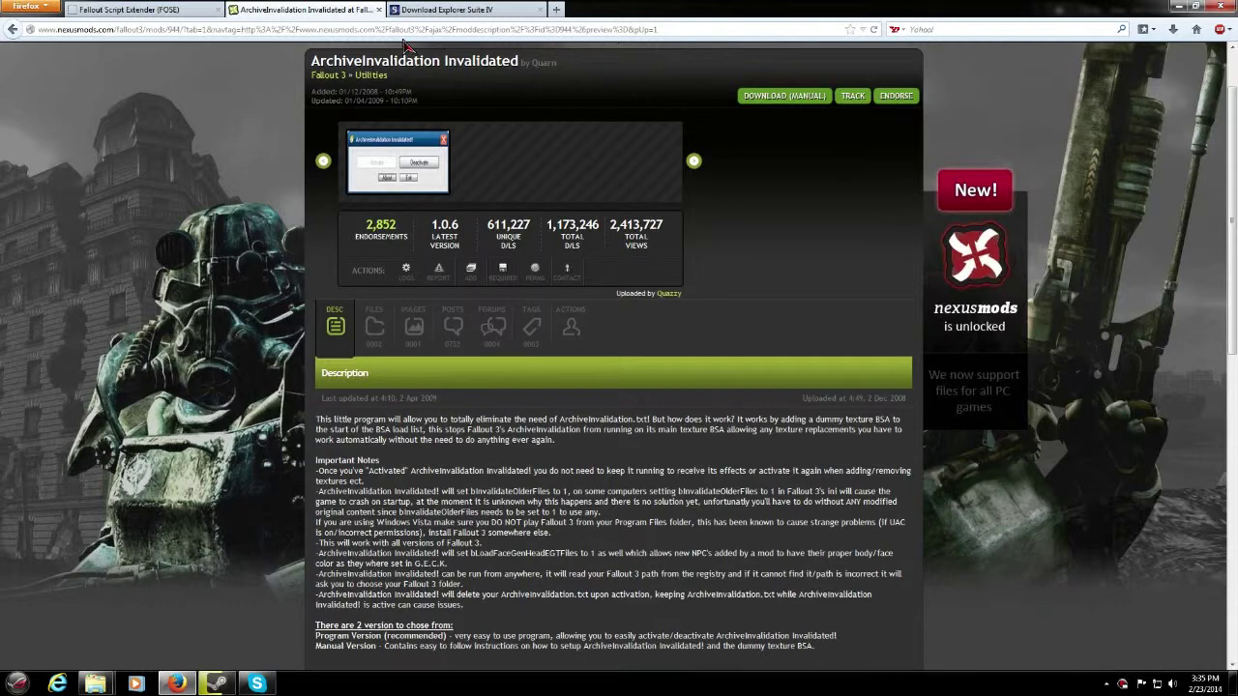
left_click(377, 331)
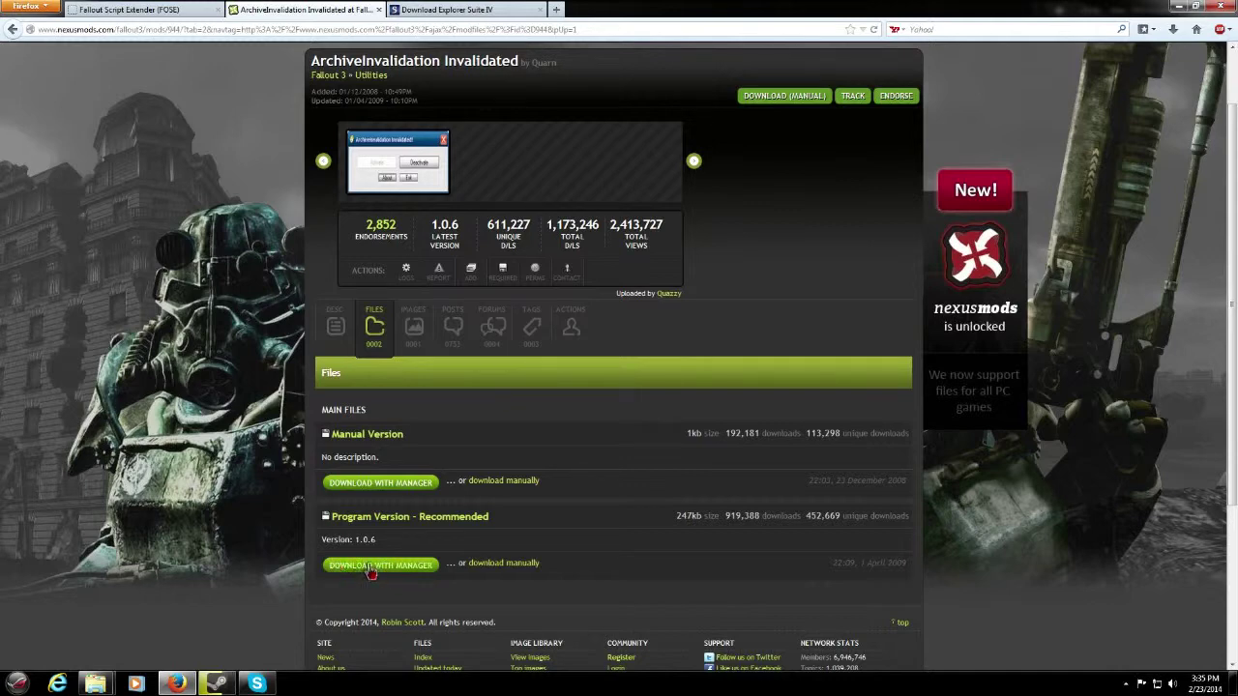
left_click(503, 565)
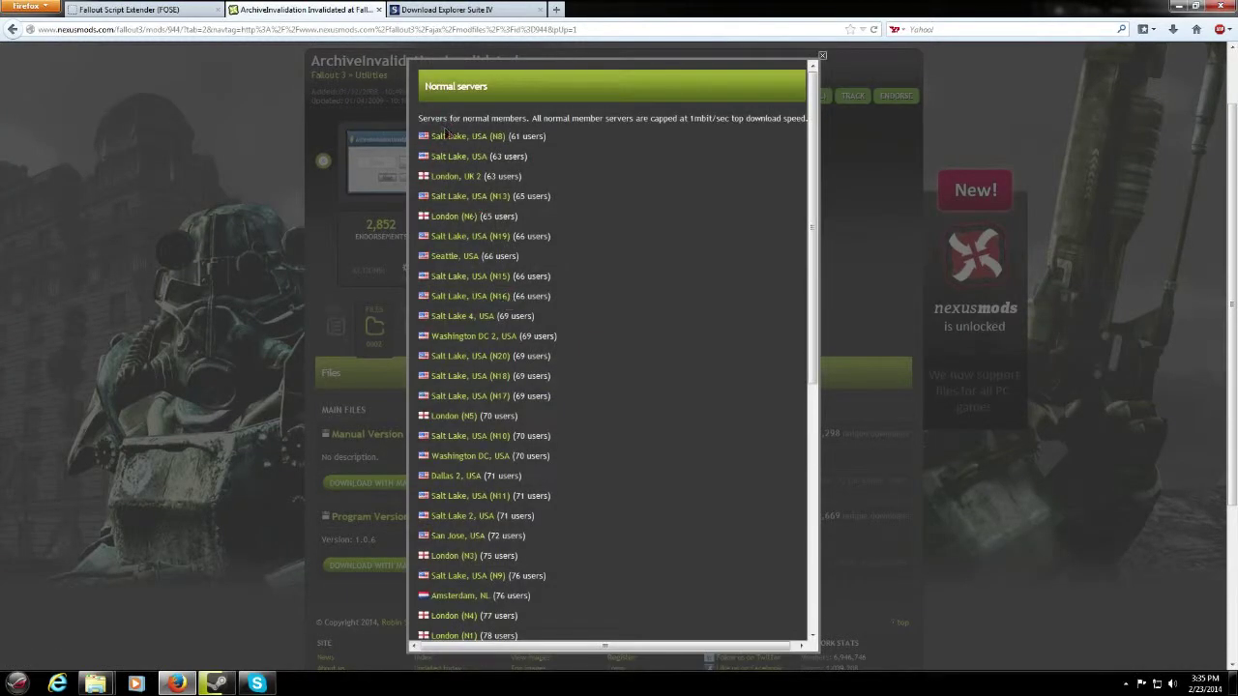
- Download from the Salt Lake, USA (N8) server and close the Downloading file notice
left_click(447, 141)
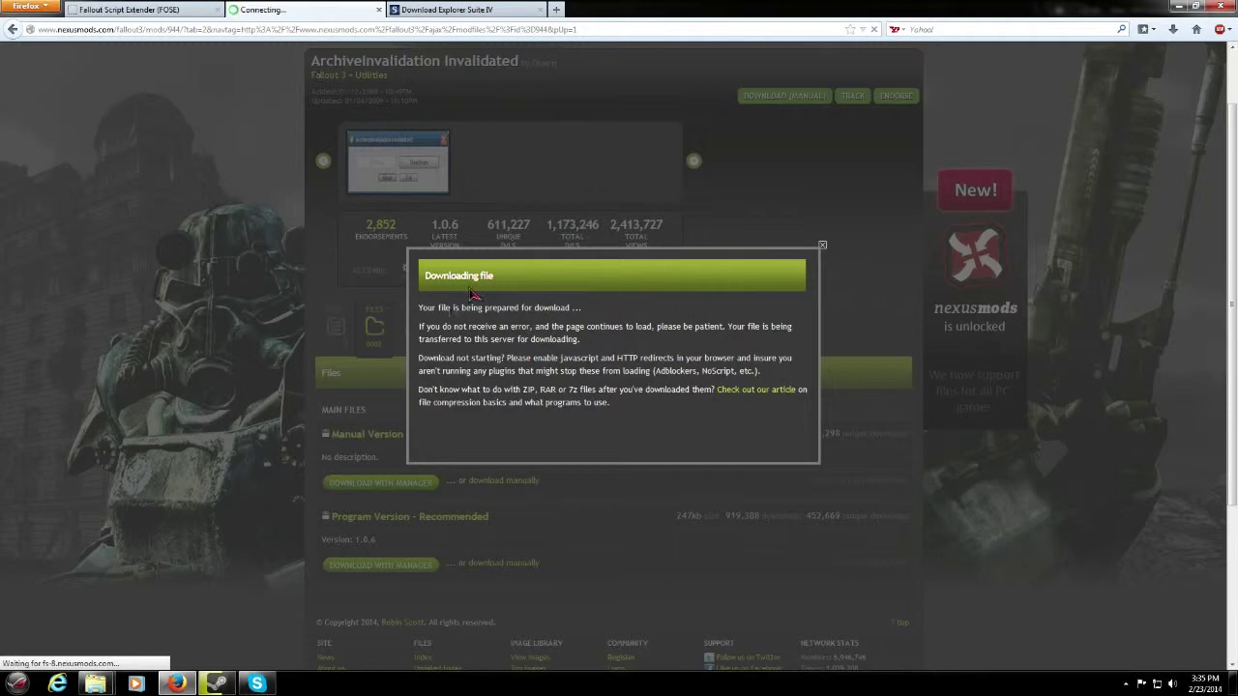
left_click(822, 246)
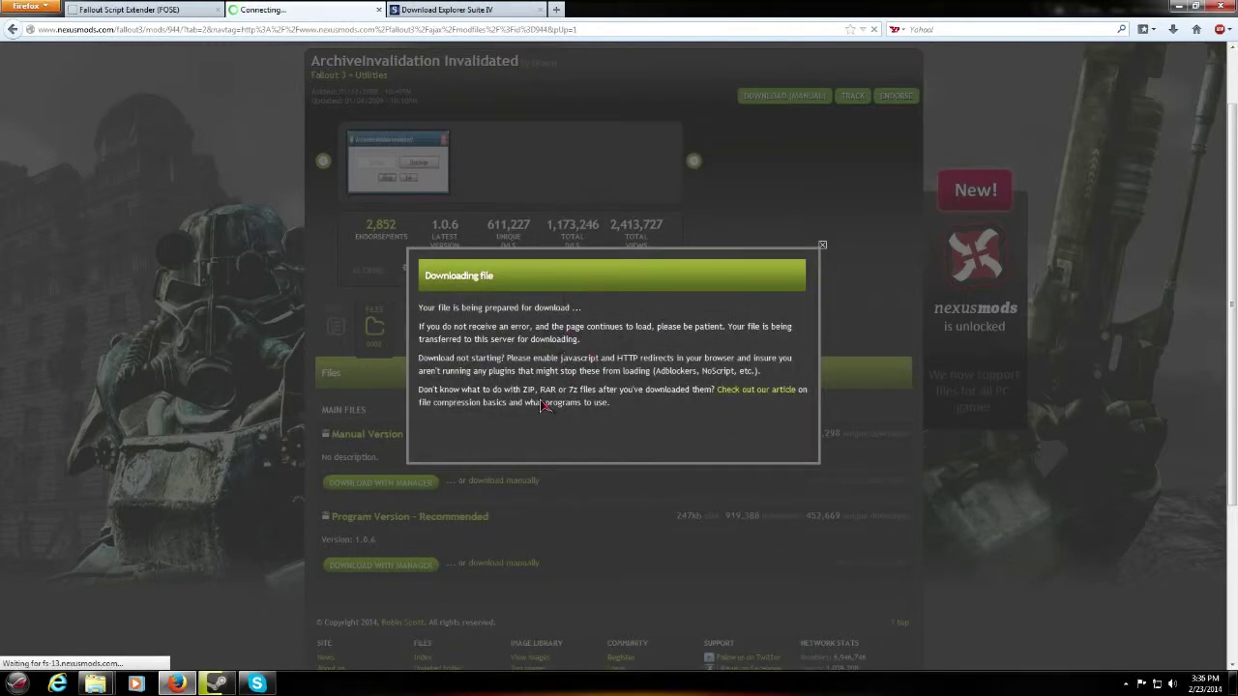
left_click(823, 247)
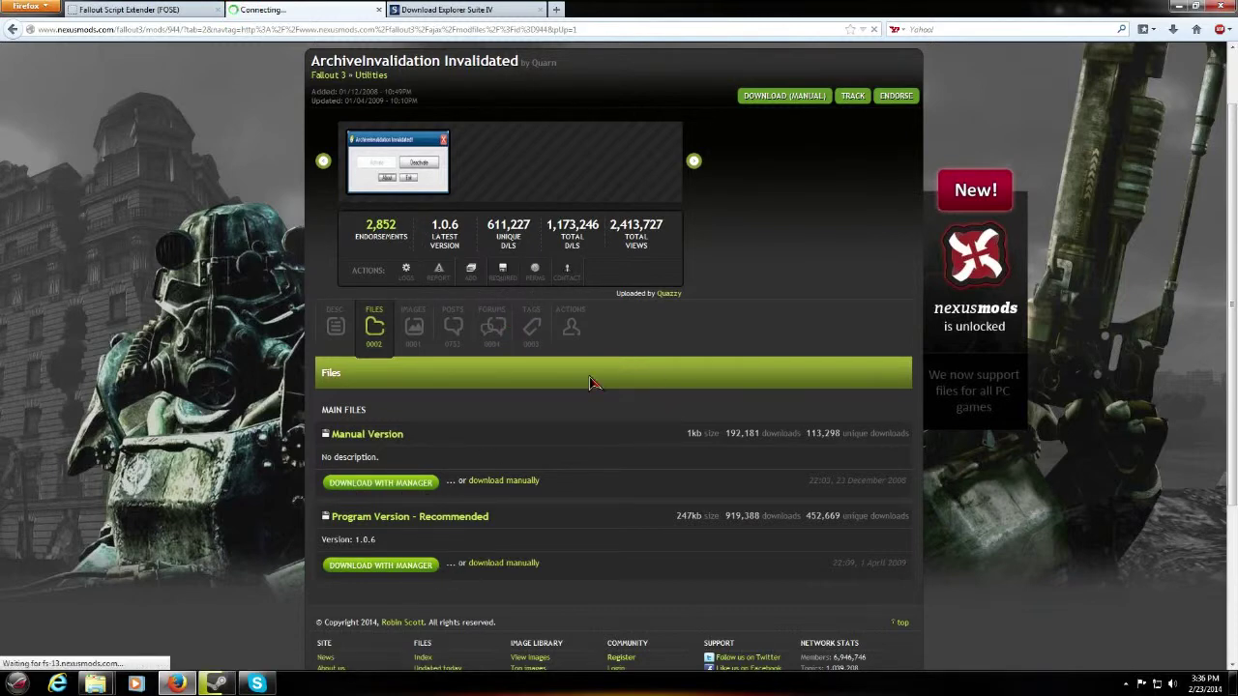
- Go up to Downloads and extract Program Version - Recommended-944 to the suggested folder
mouse_move(96, 683)
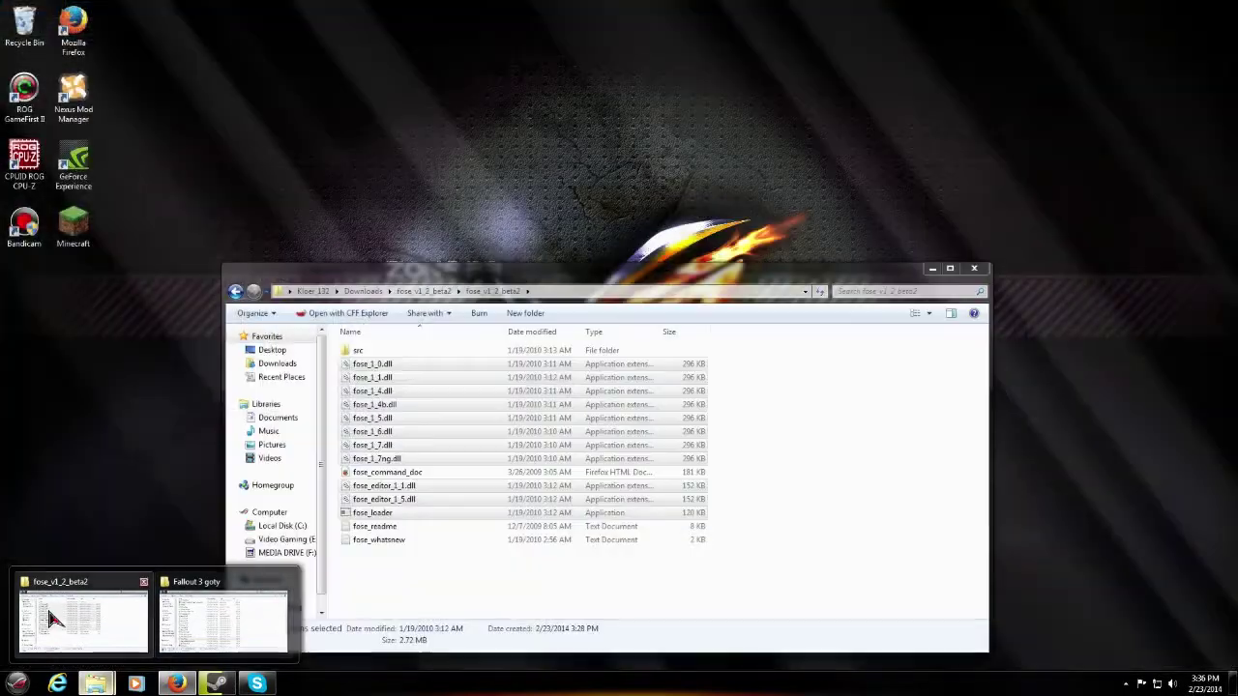
left_click(77, 609)
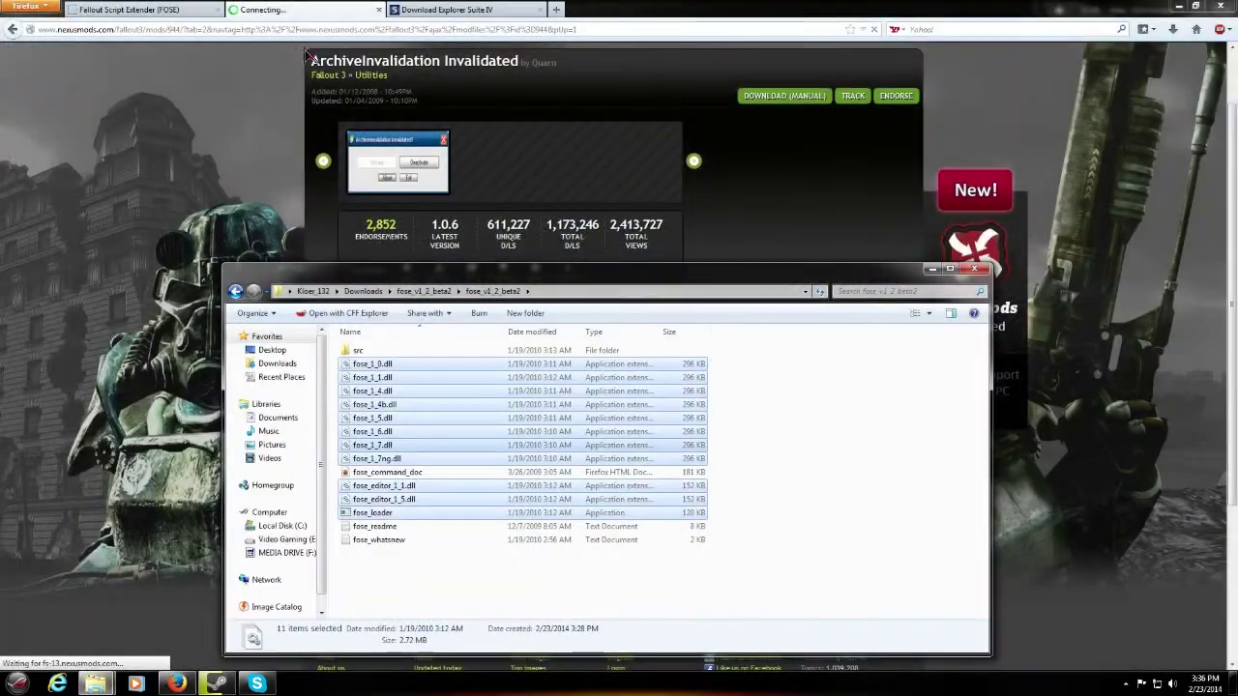
left_click(363, 290)
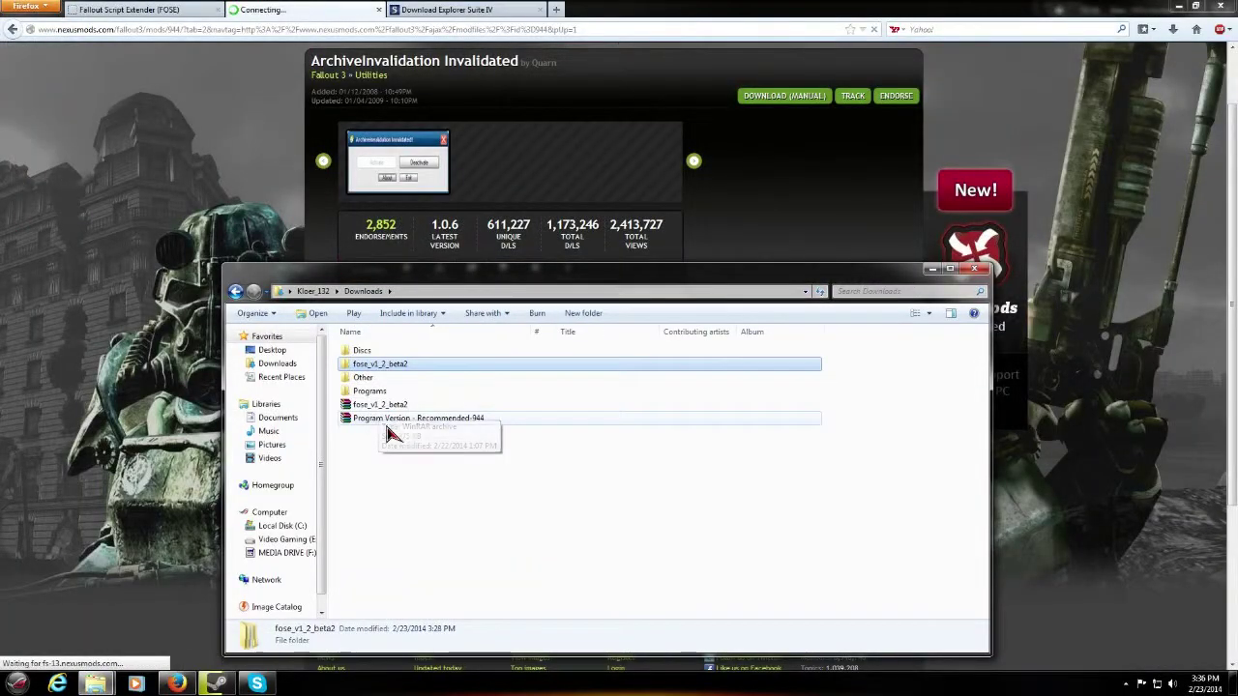
left_click(378, 421)
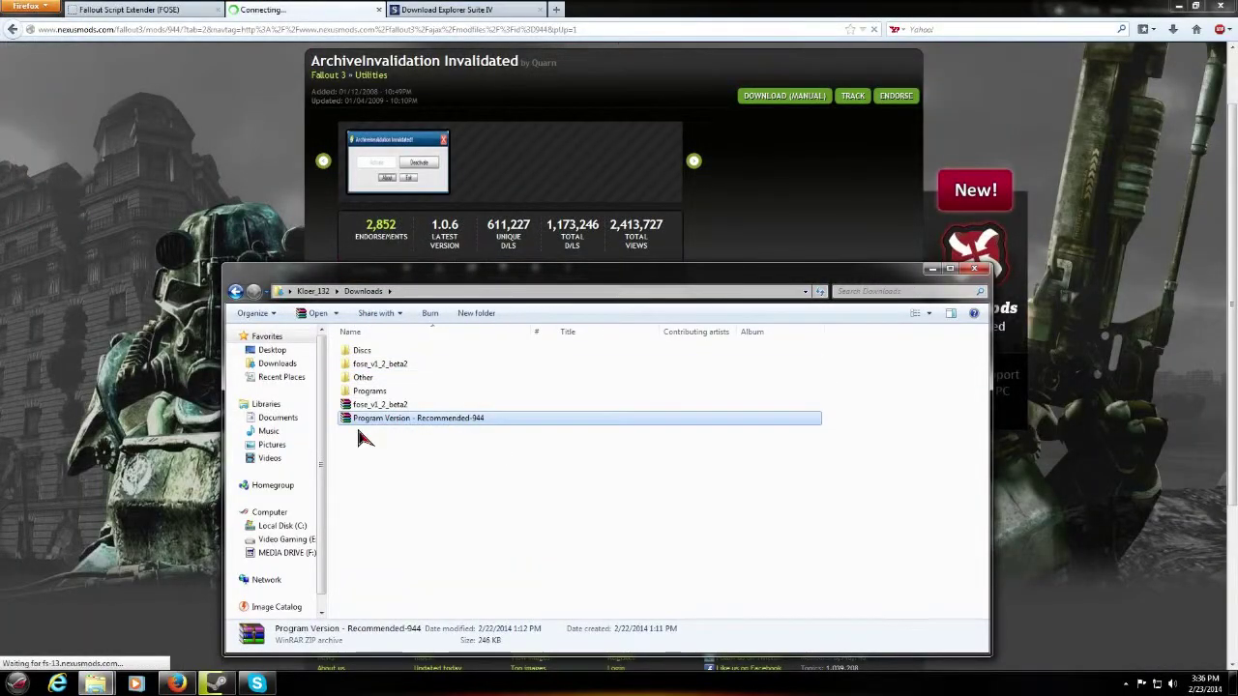
right_click(414, 420)
left_click(461, 174)
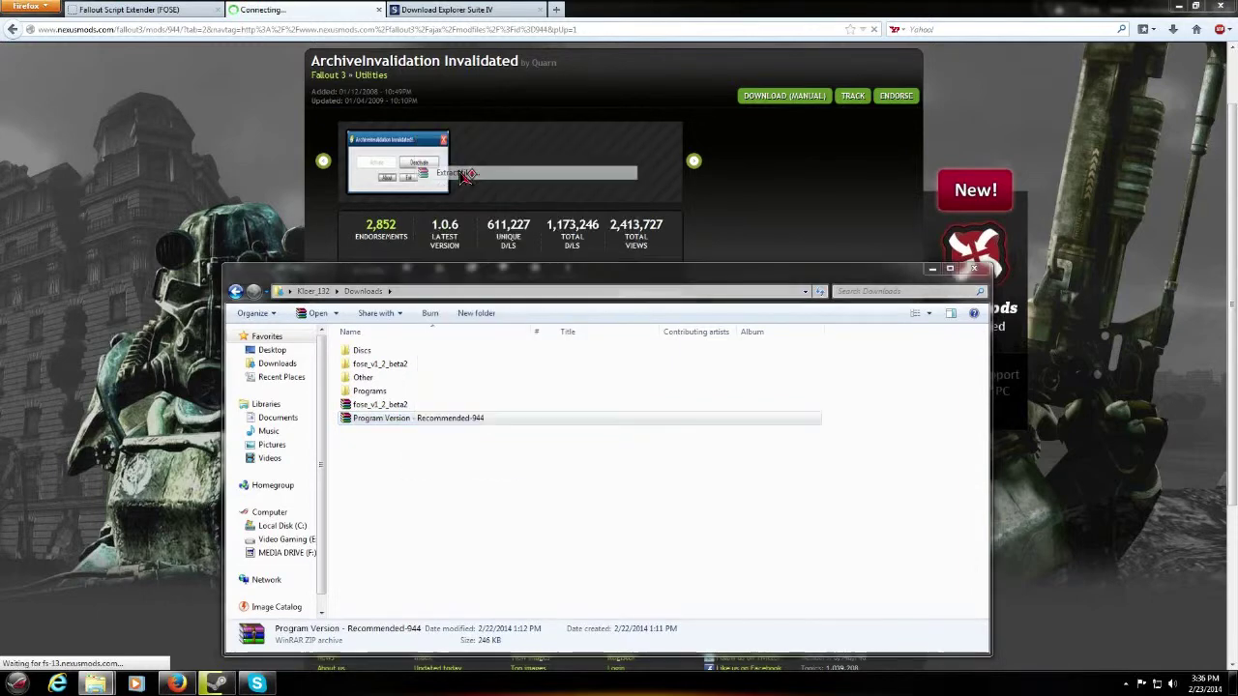
left_click(658, 476)
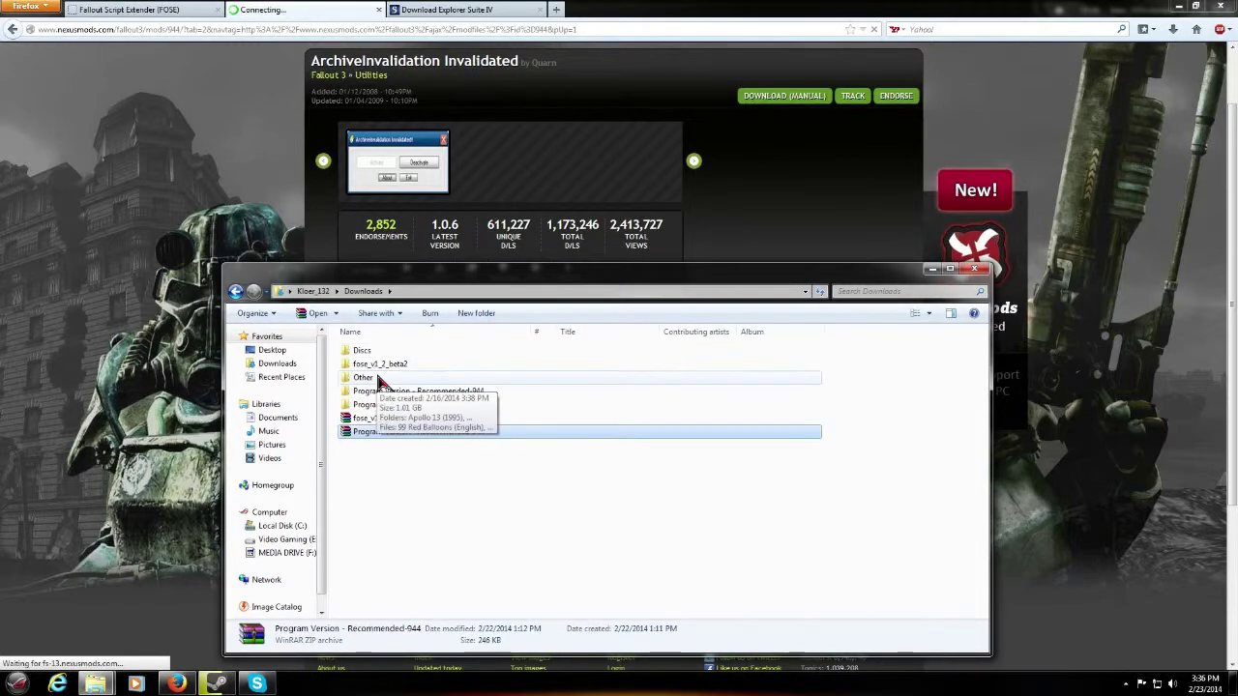
- Minimize Firefox, extract the archive here, and select ArchiveInvalidation Invalidated! in the extracted folder
left_click(1171, 7)
left_click(1178, 6)
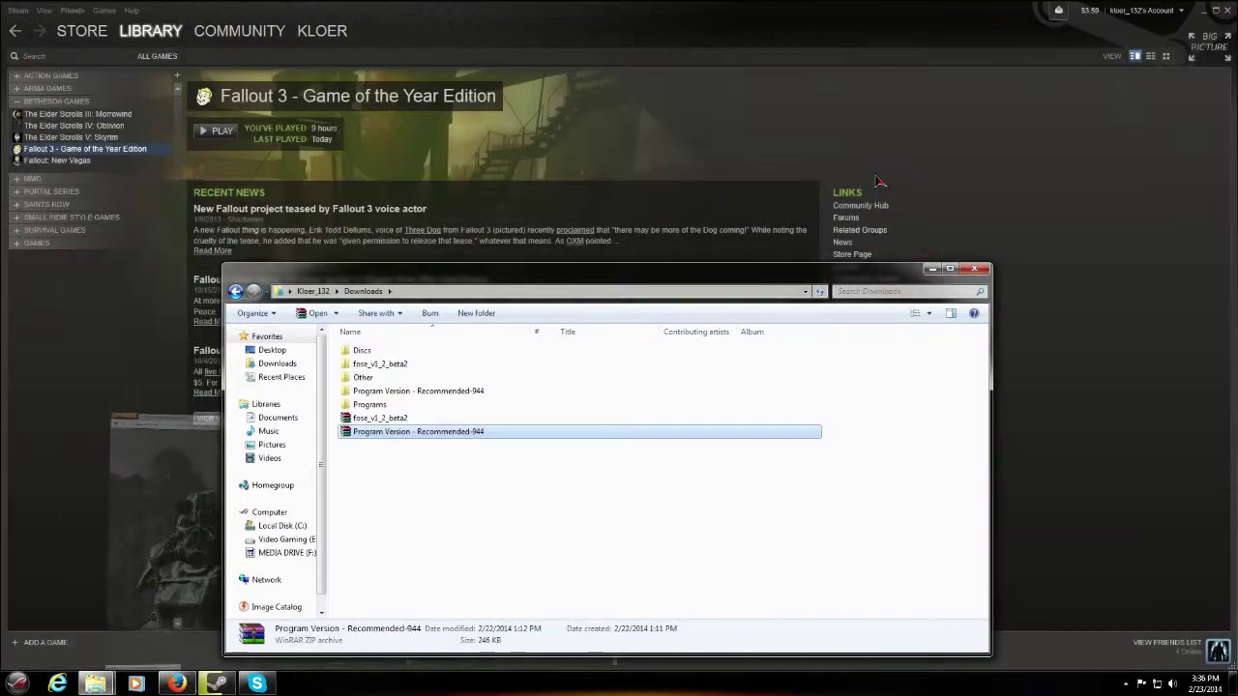
right_click(392, 445)
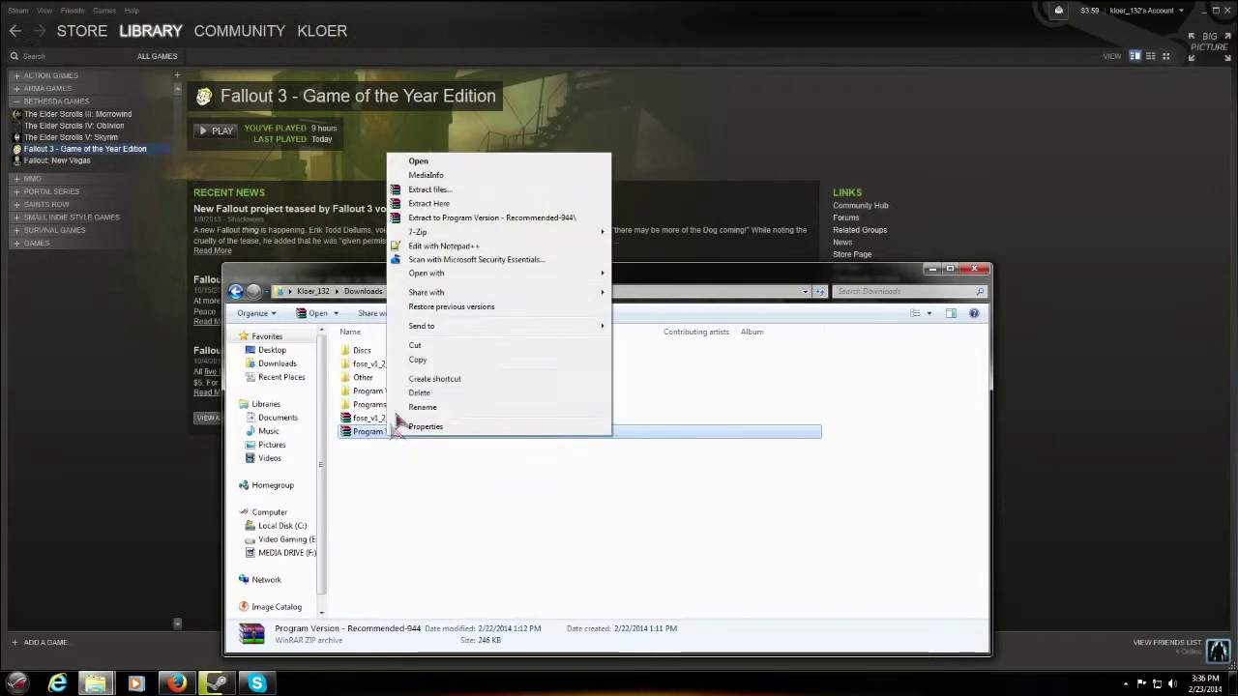
left_click(435, 191)
double_click(378, 396)
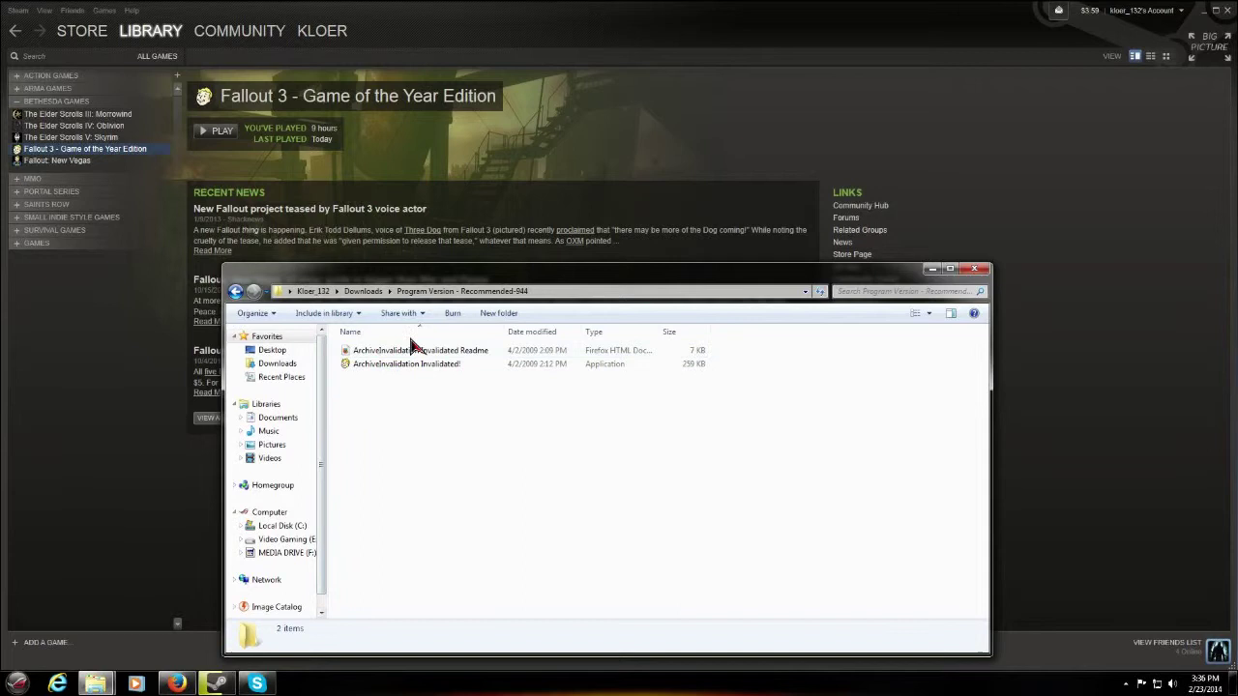
left_click(405, 367)
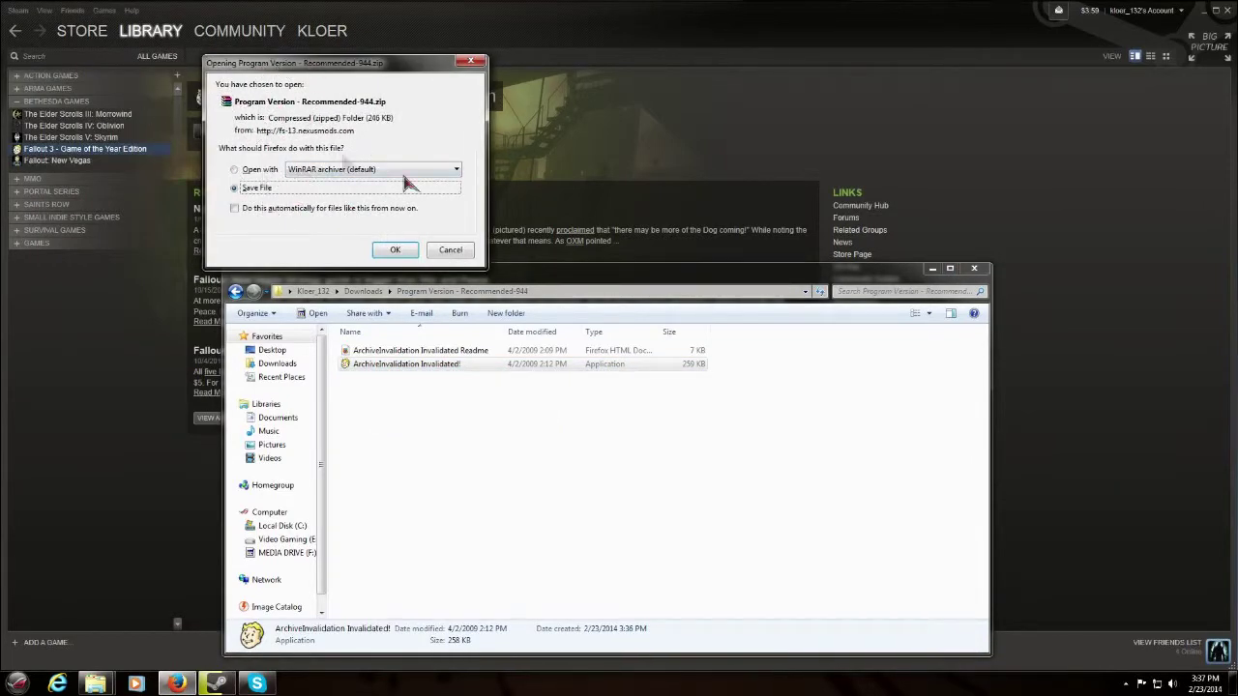
- Dismiss Firefox's zip prompt and copy ArchiveInvalidation Invalidated! into the Fallout 3 goty folder
left_click(451, 249)
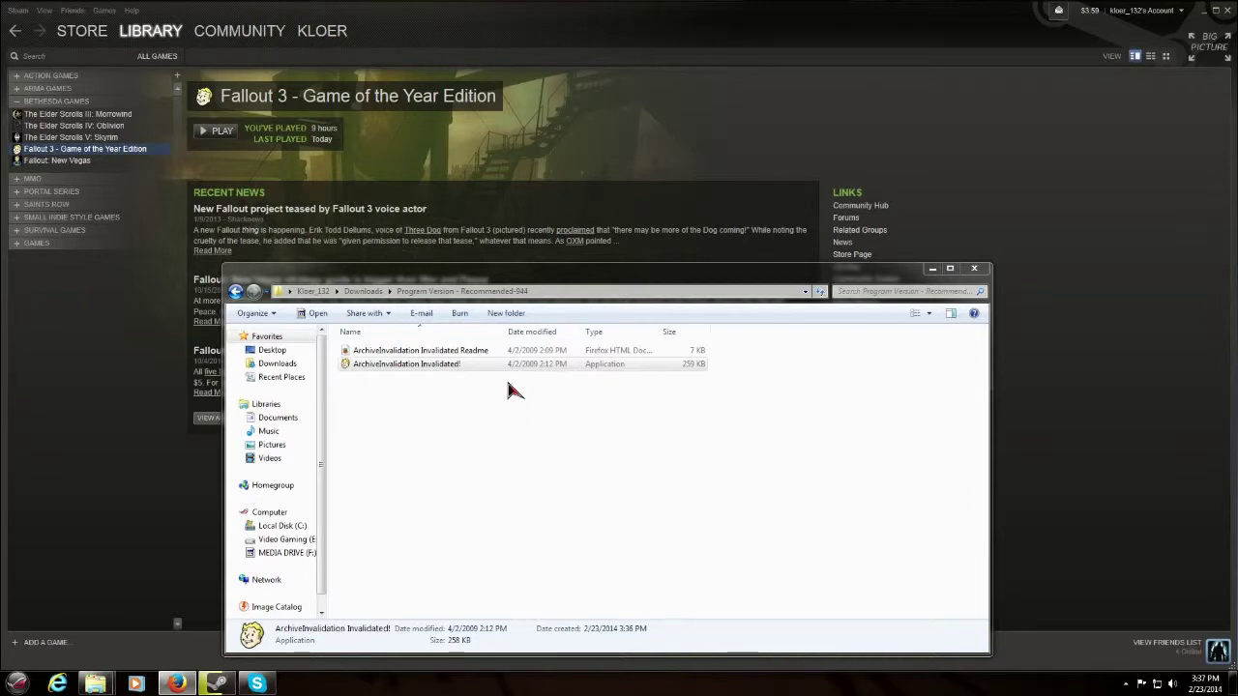
left_click(420, 365)
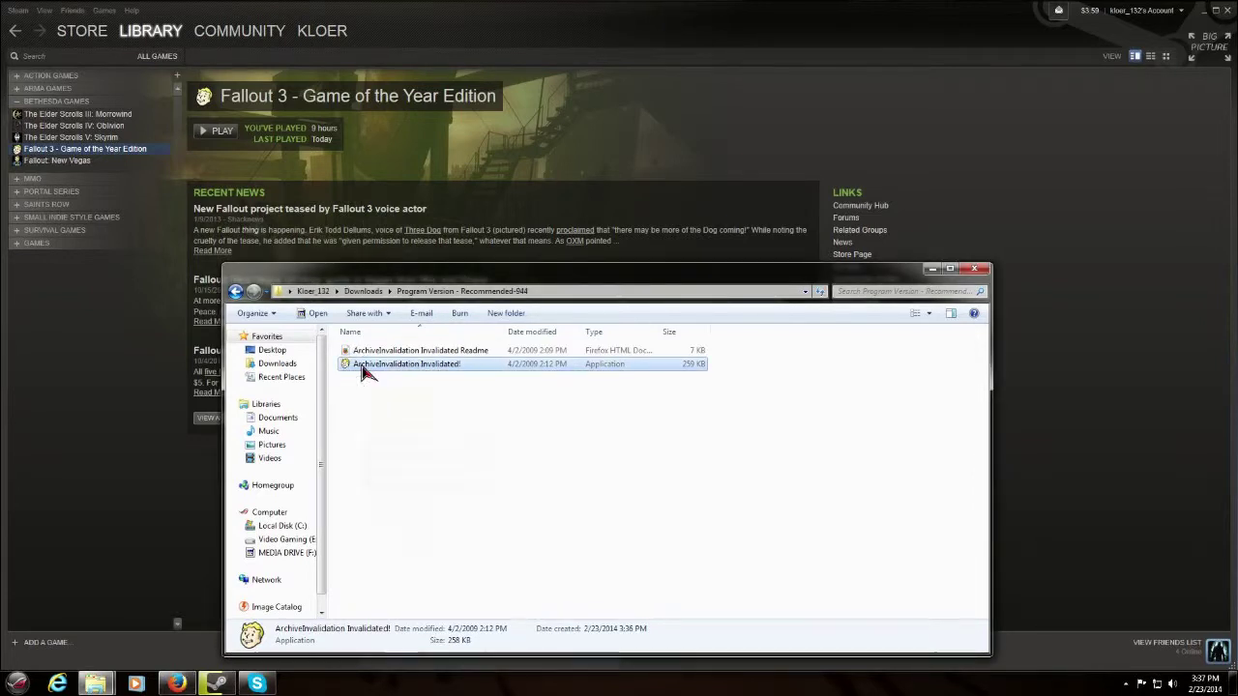
right_click(364, 373)
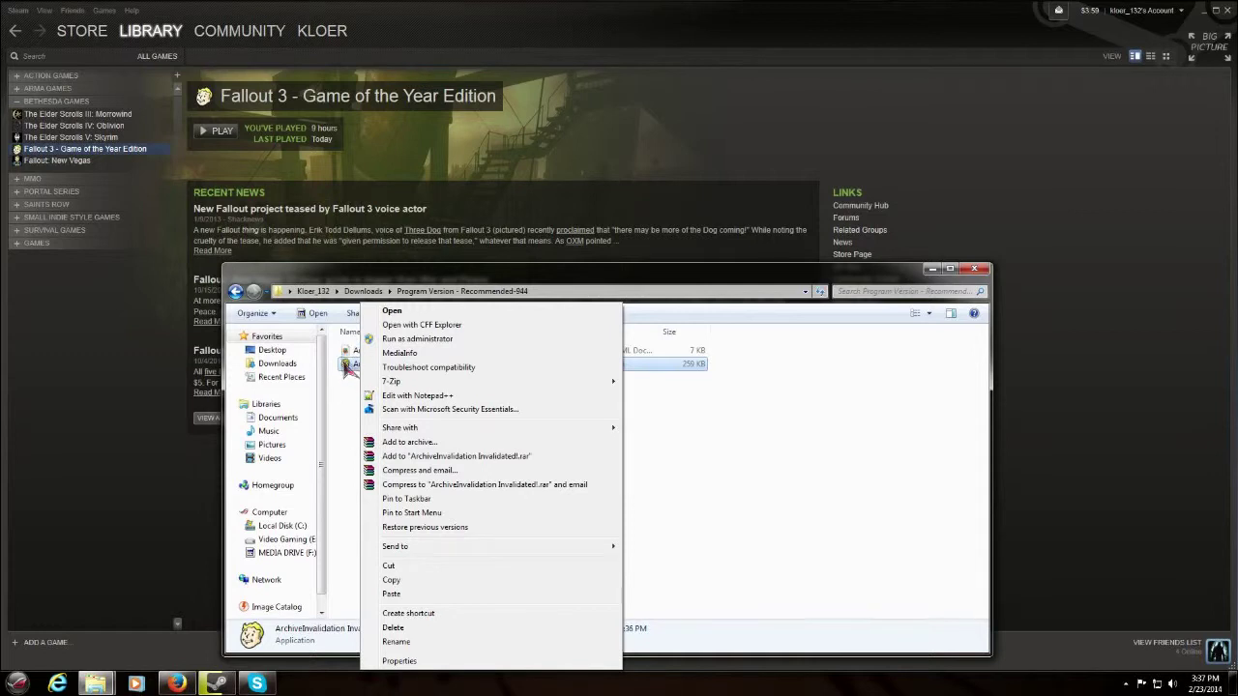
left_click(390, 581)
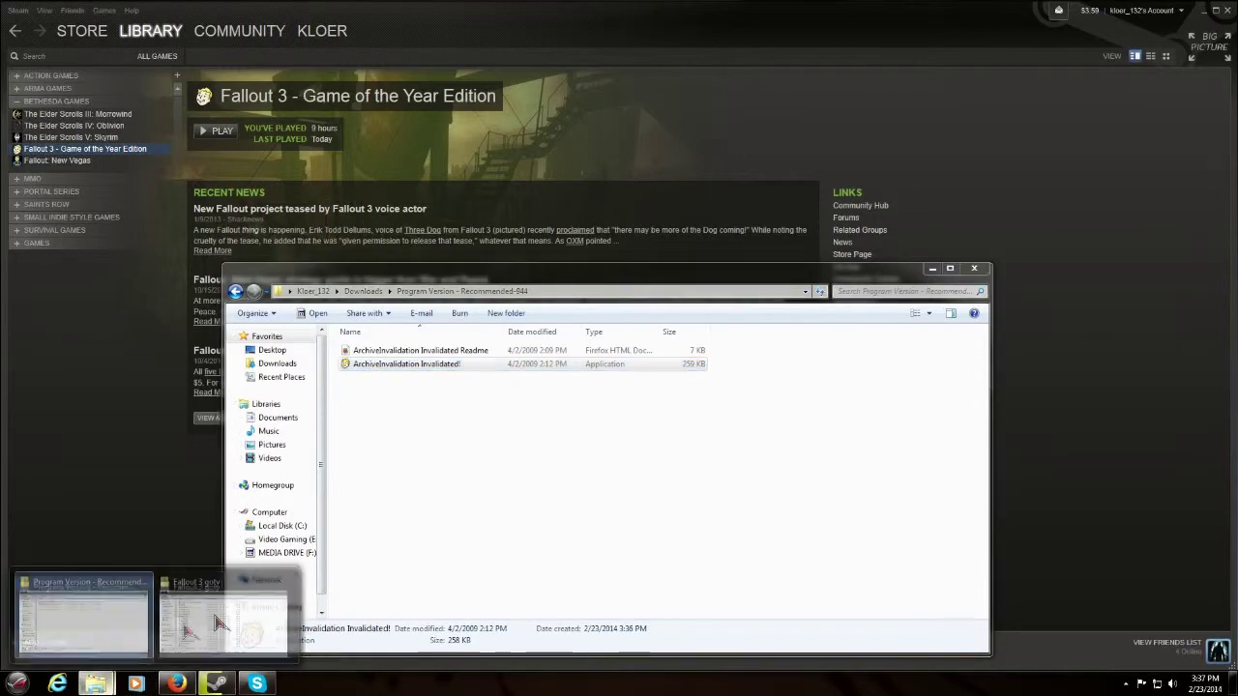
left_click(207, 619)
left_click(854, 225)
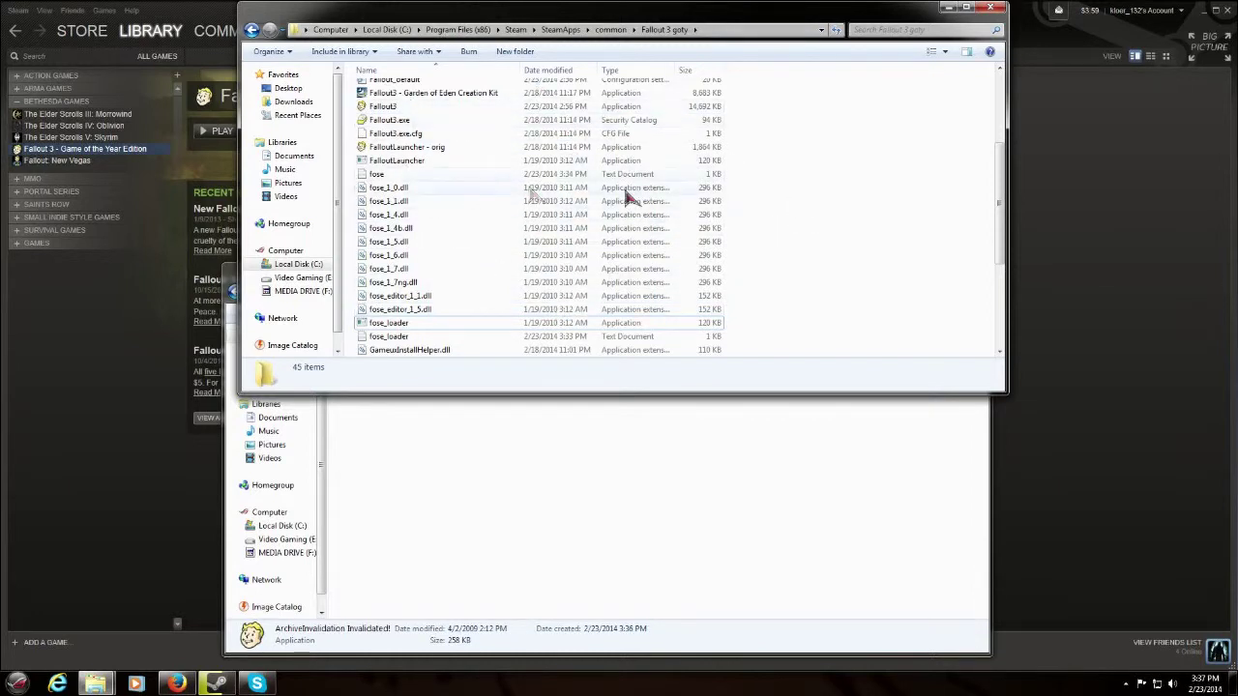
right_click(821, 177)
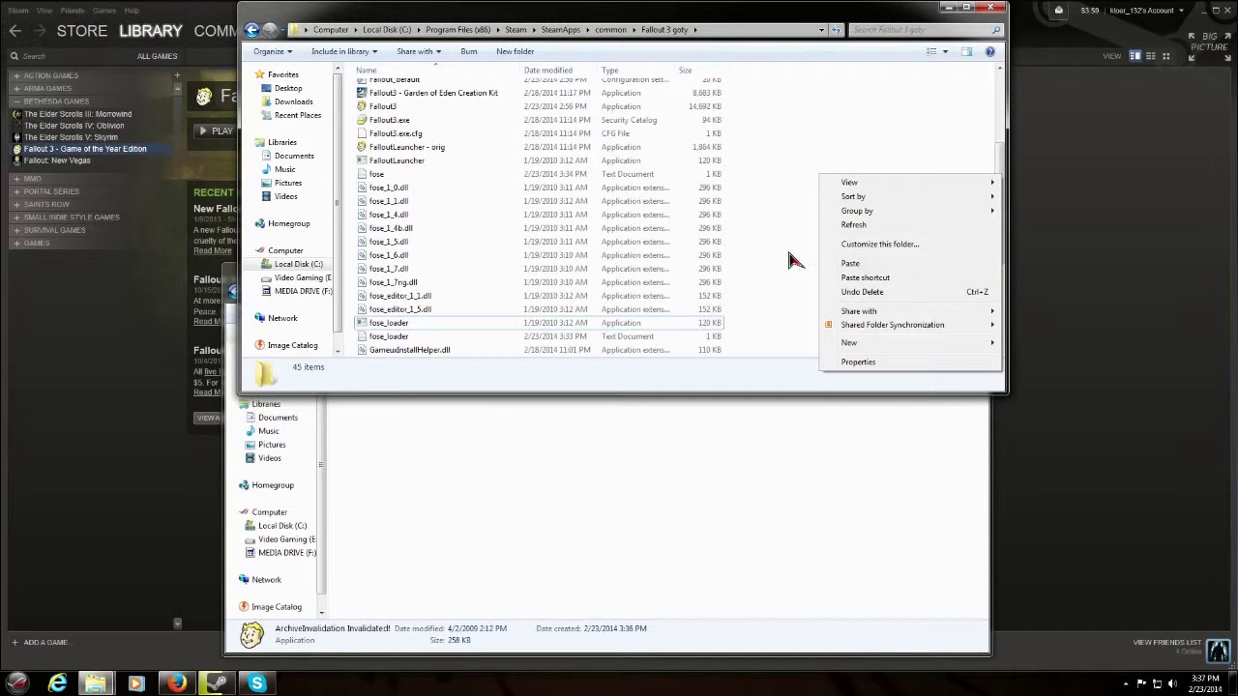
left_click(863, 268)
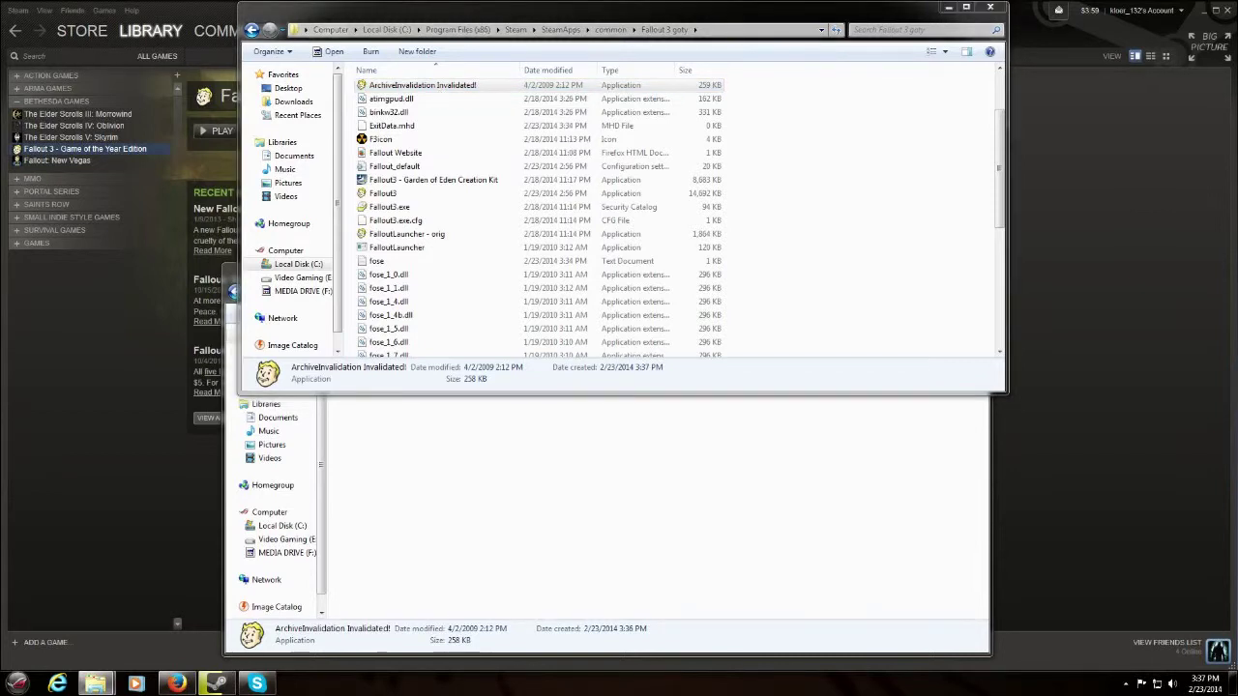
- Run ArchiveInvalidation Invalidated!, accept the Program Files warning, activate it, and exit
key("Return")
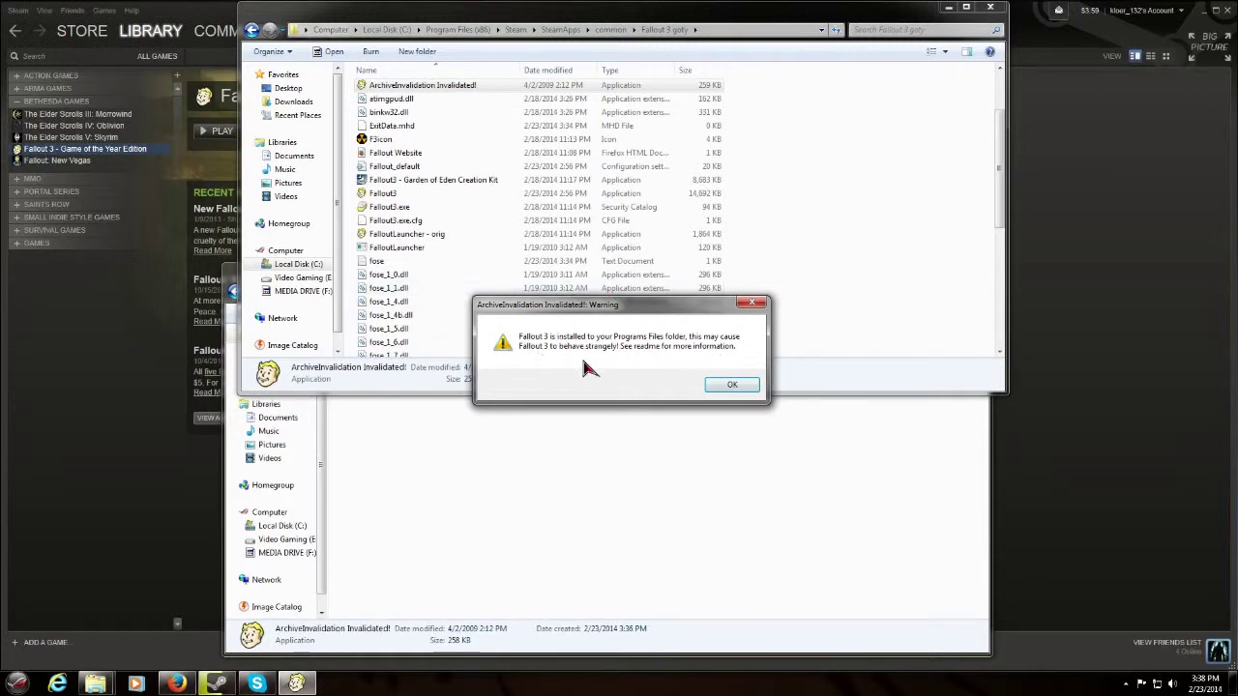
left_click(732, 386)
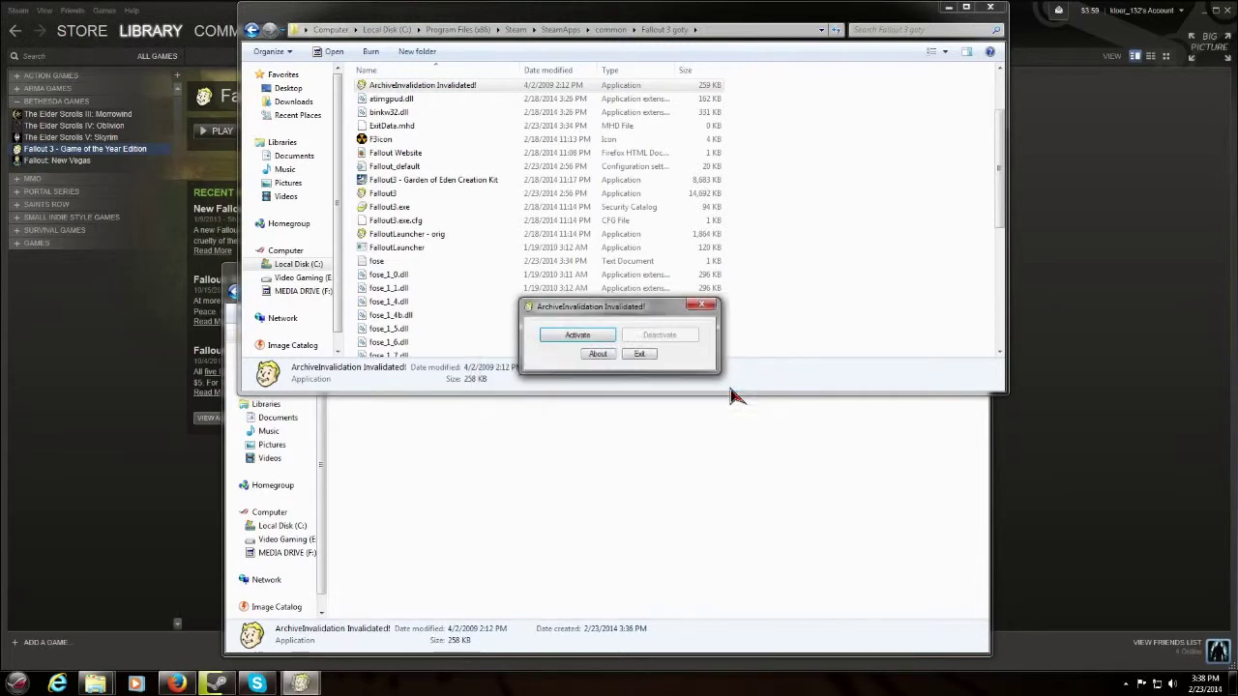
left_click(572, 336)
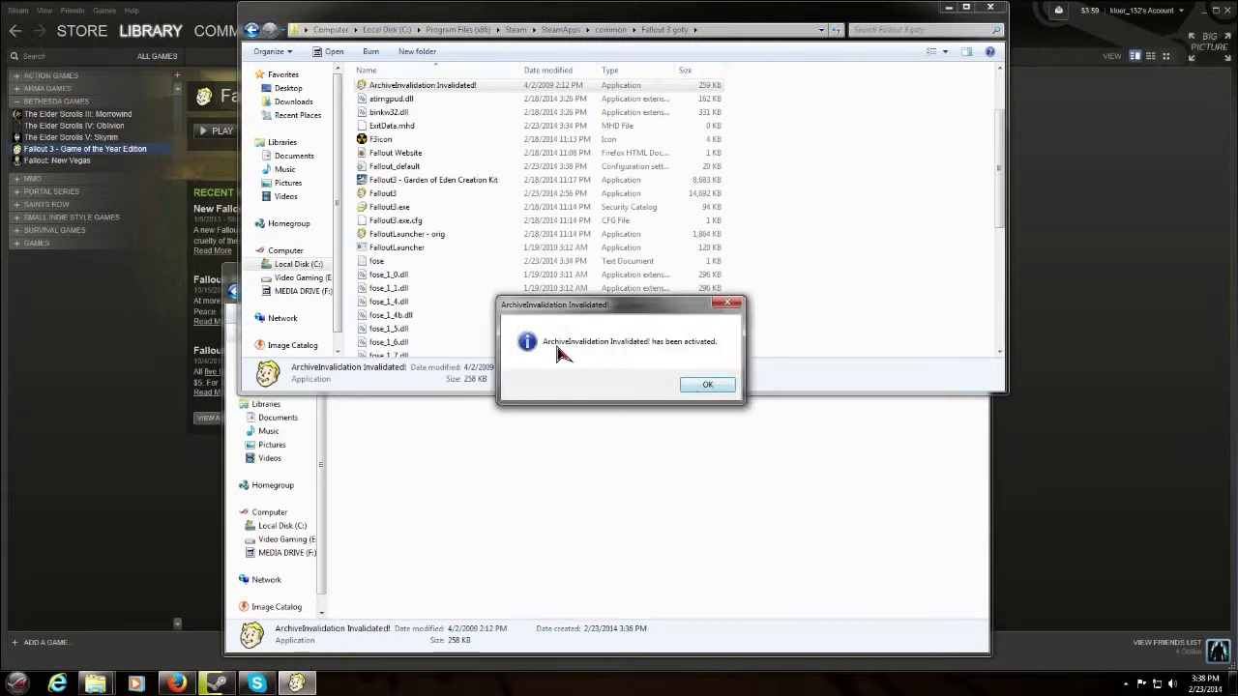
left_click(707, 385)
left_click(641, 358)
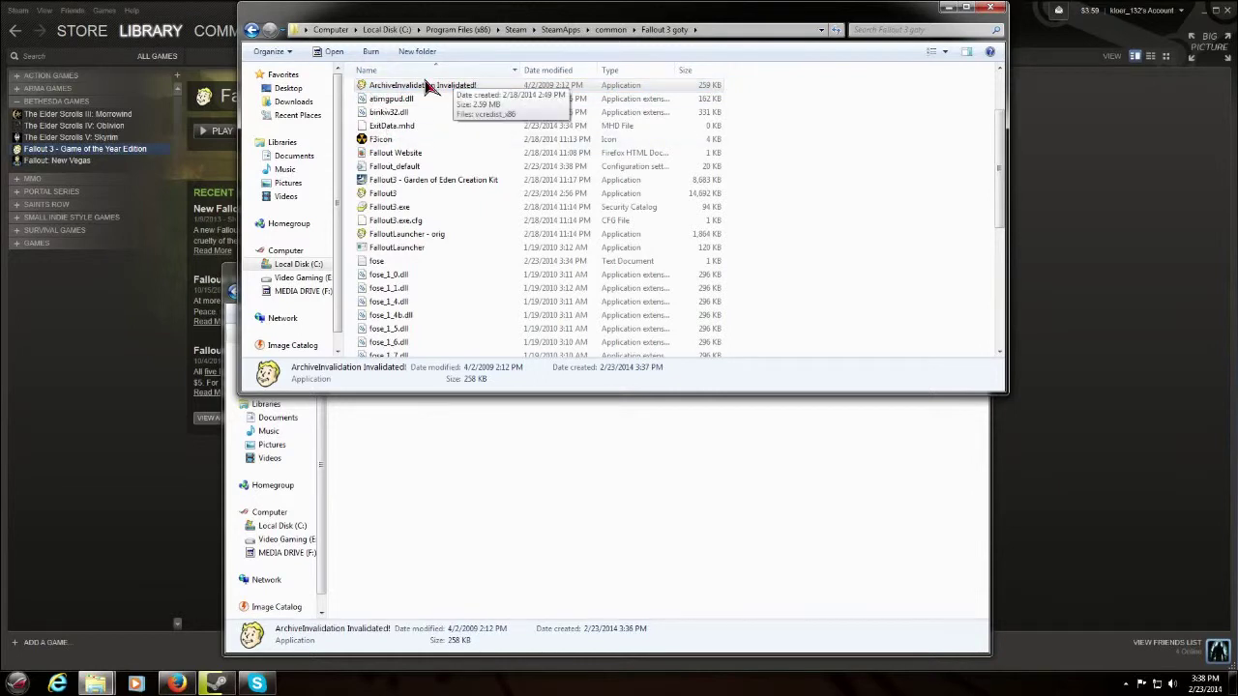
- Close the Downloads window, minimize the Fallout 3 folder, and bring Firefox forward
left_click(818, 116)
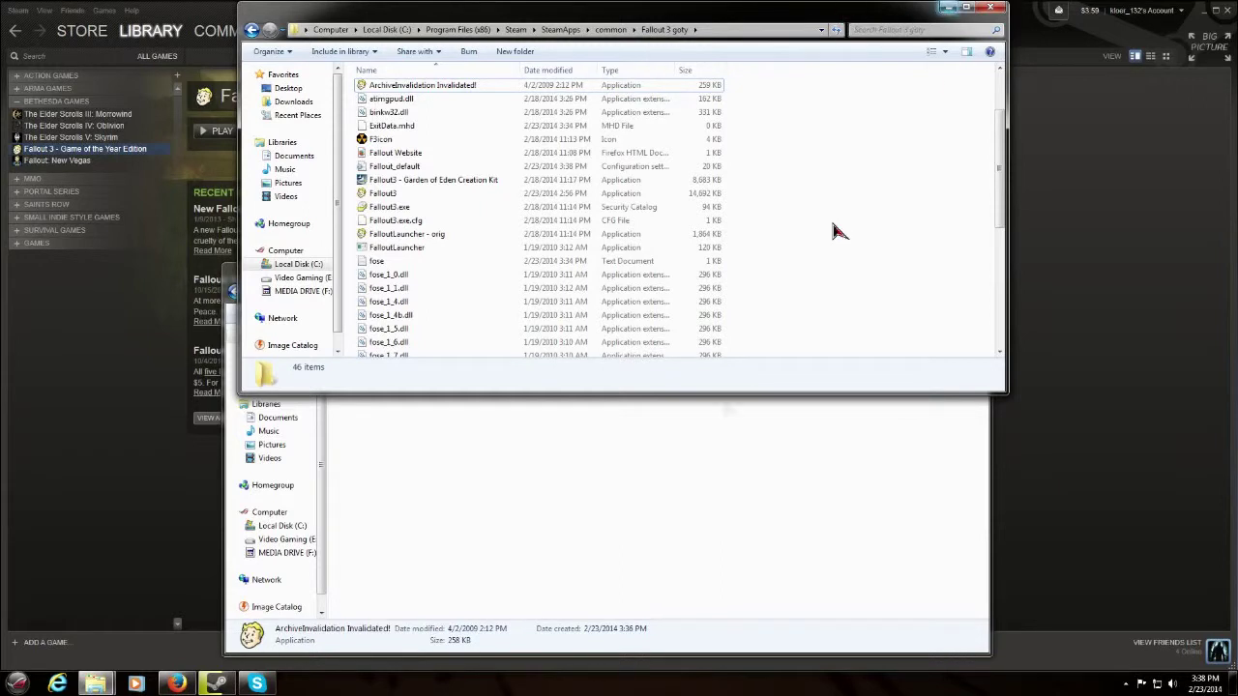
left_click(663, 522)
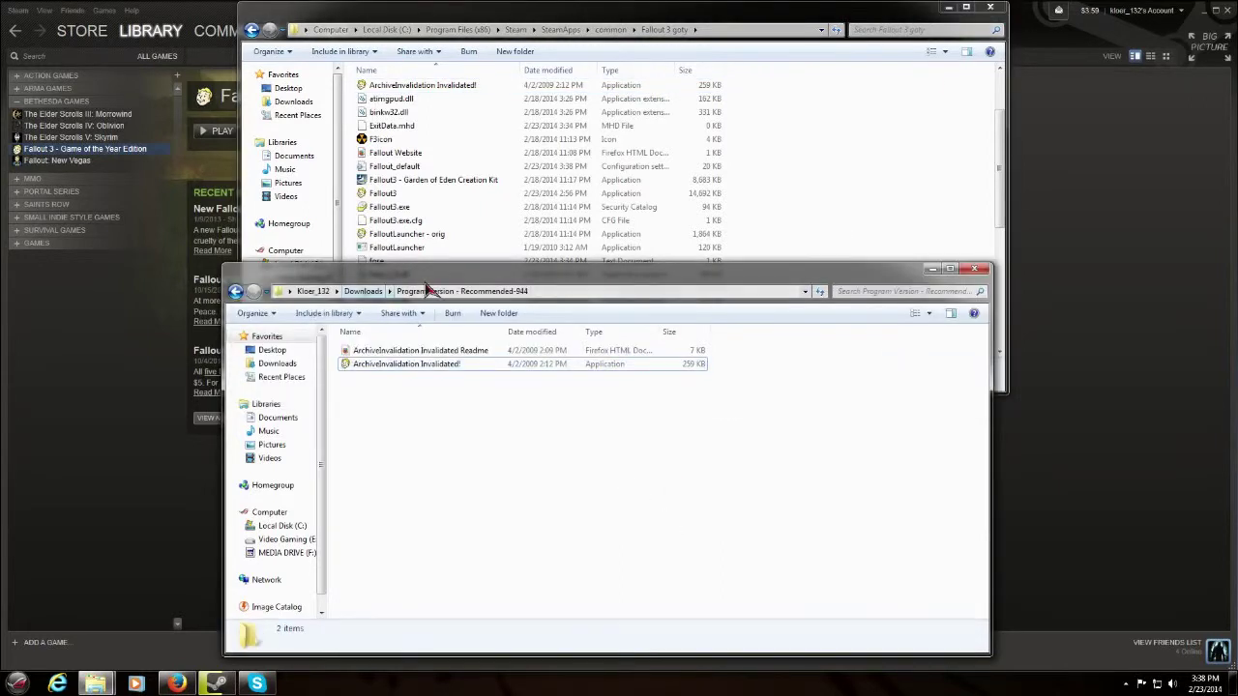
left_click(366, 293)
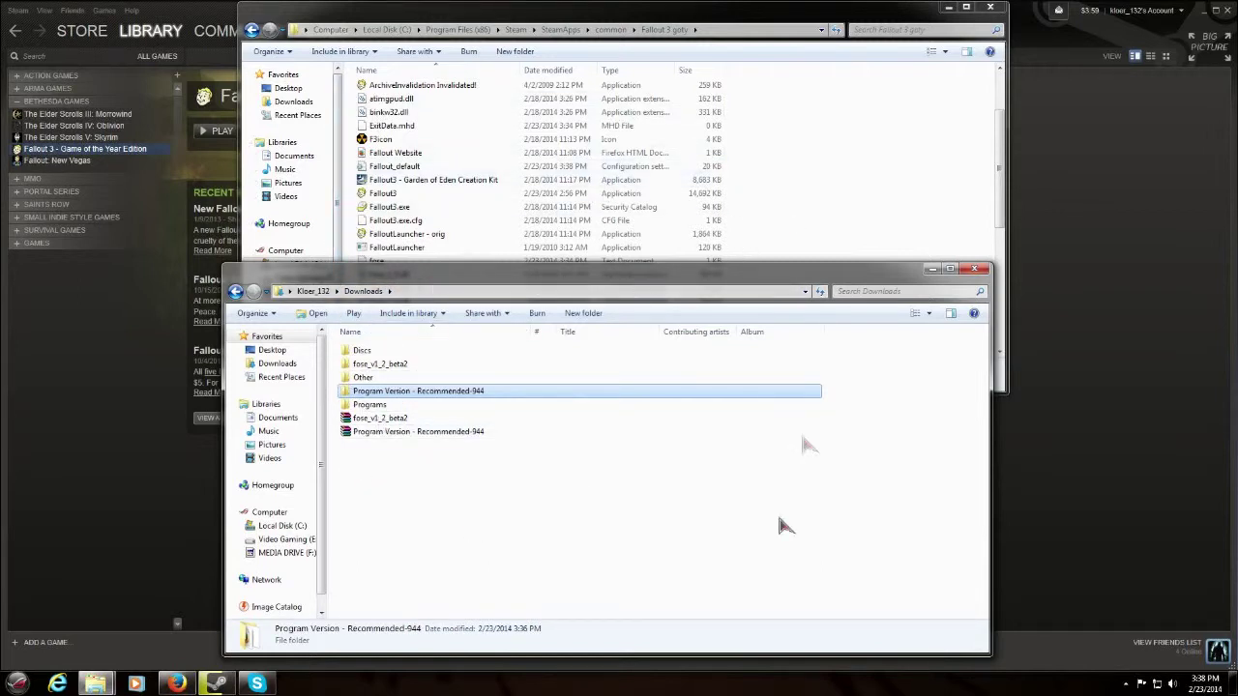
left_click(975, 271)
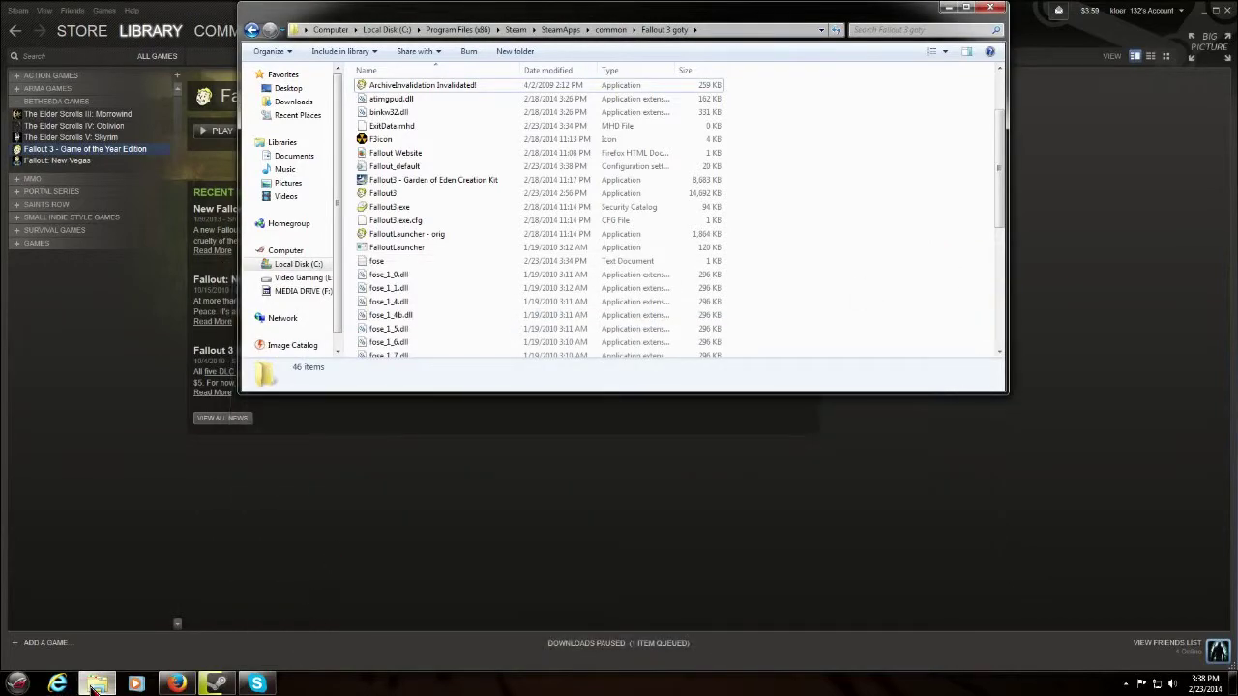
left_click(97, 684)
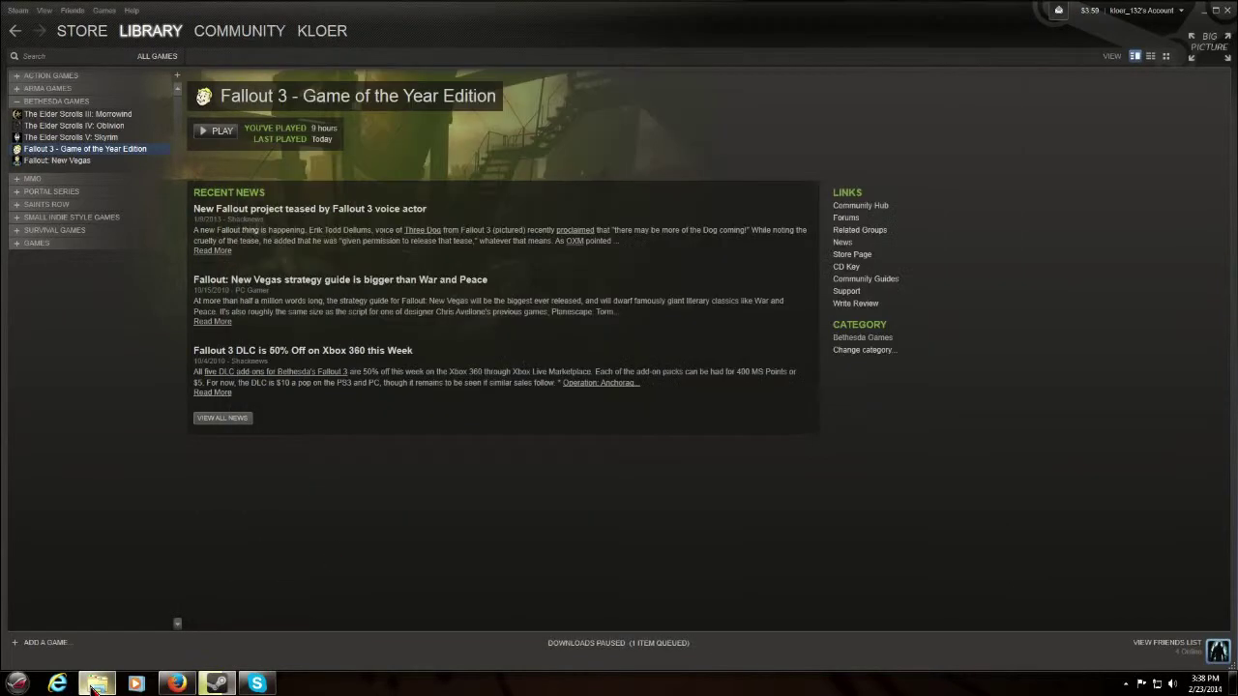
left_click(172, 683)
- Start the ExplorerSuite.exe download from Softpedia's External Mirror 1, then cancel its save prompt
left_click(455, 9)
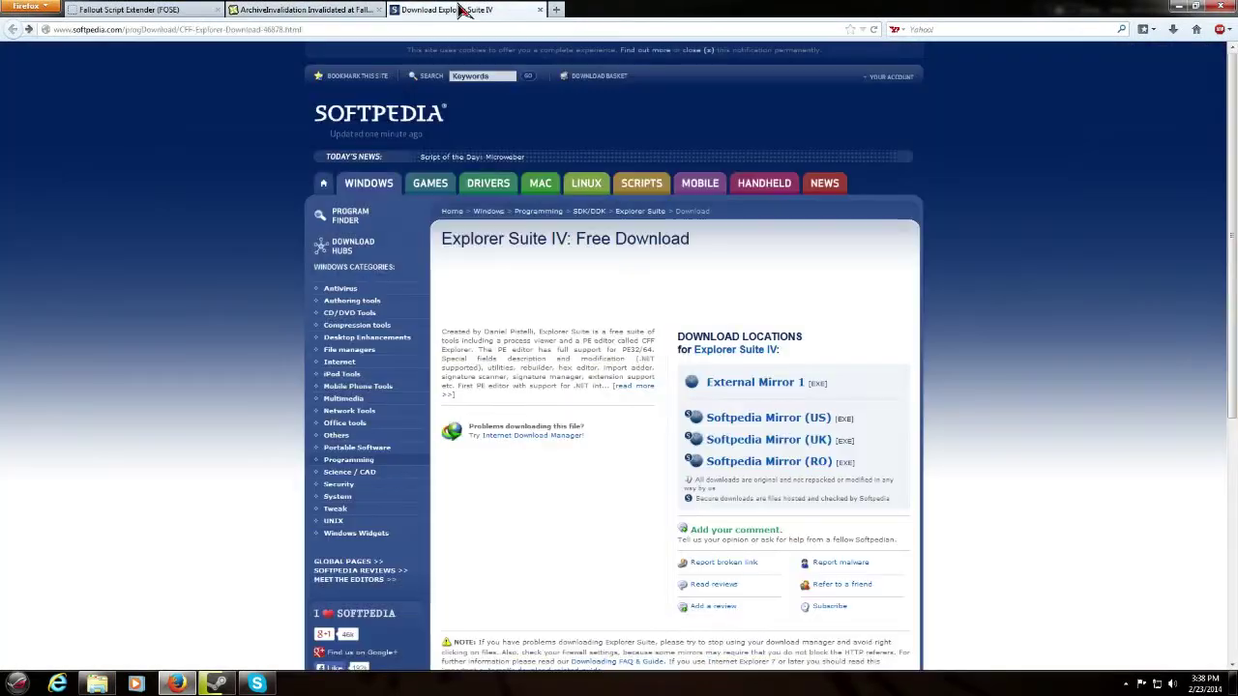
left_click(740, 385)
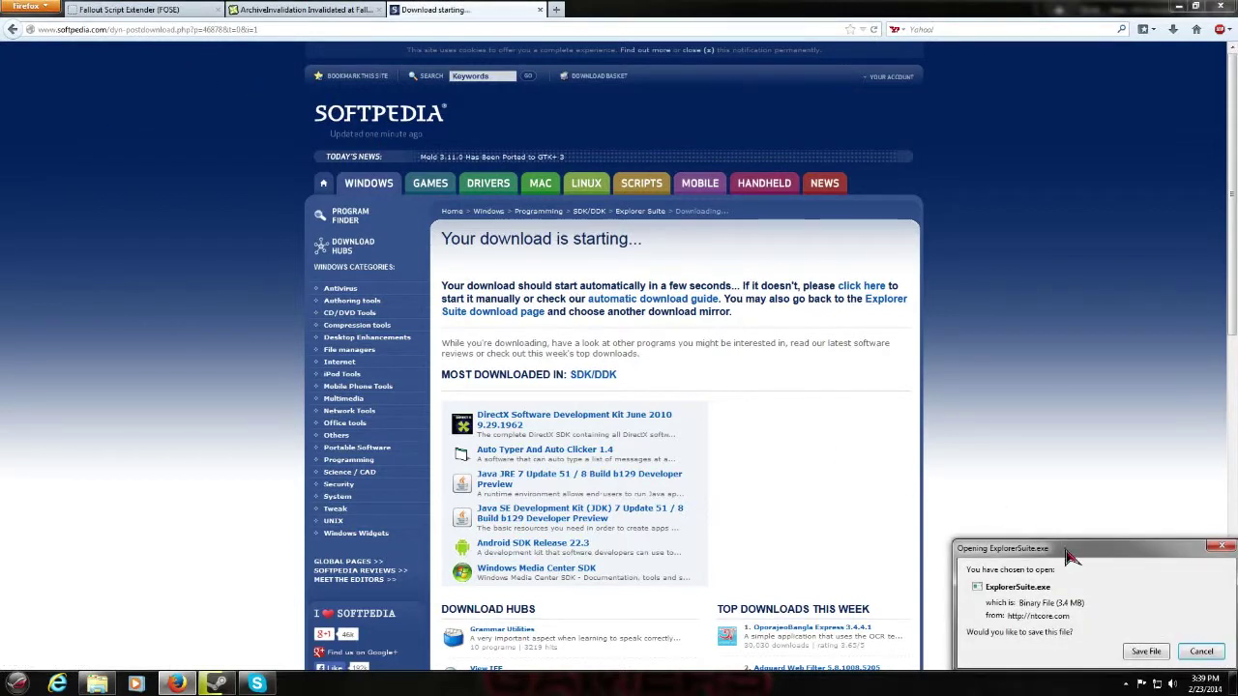
left_click_drag(1064, 551, 882, 421)
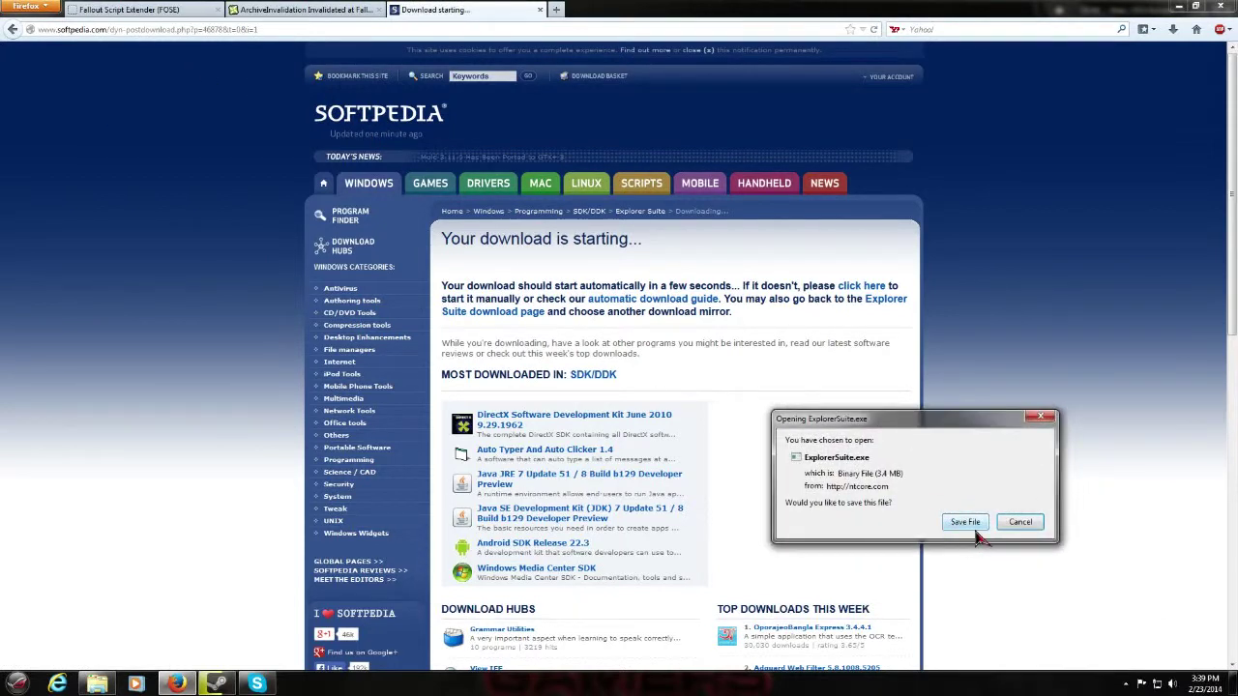
left_click(1029, 525)
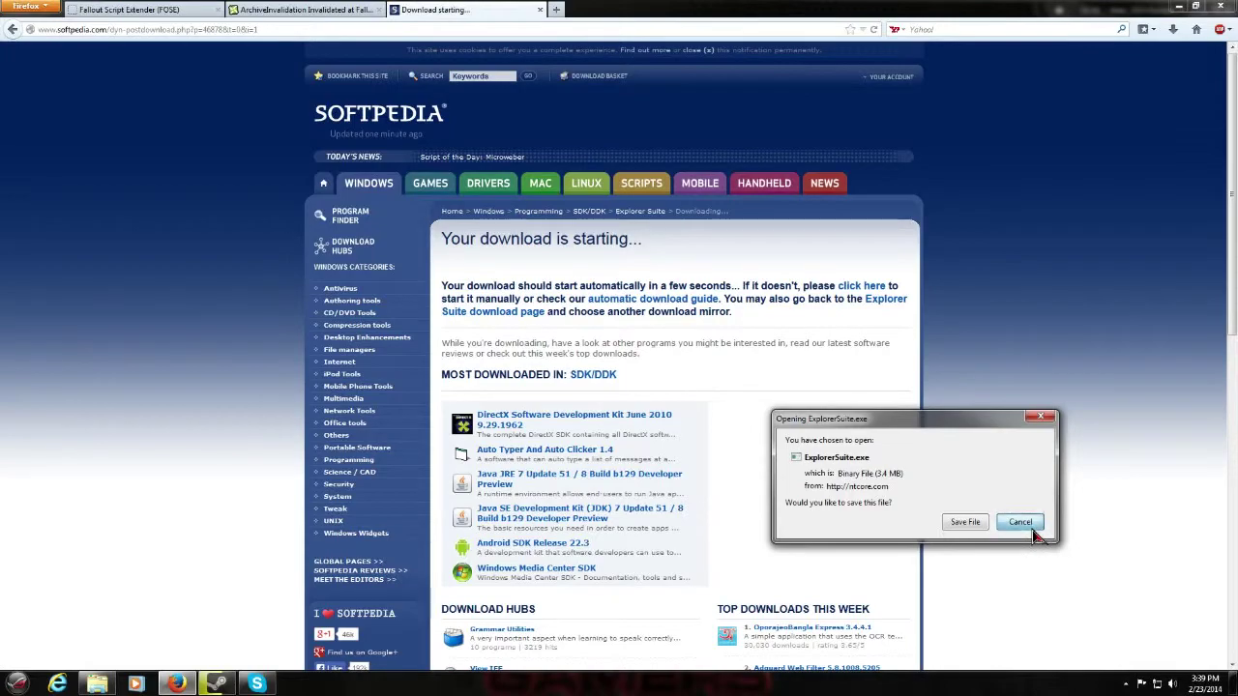
- Launch CFF Explorer as administrator from the Start menu and open its Select File dialog
left_click(1177, 8)
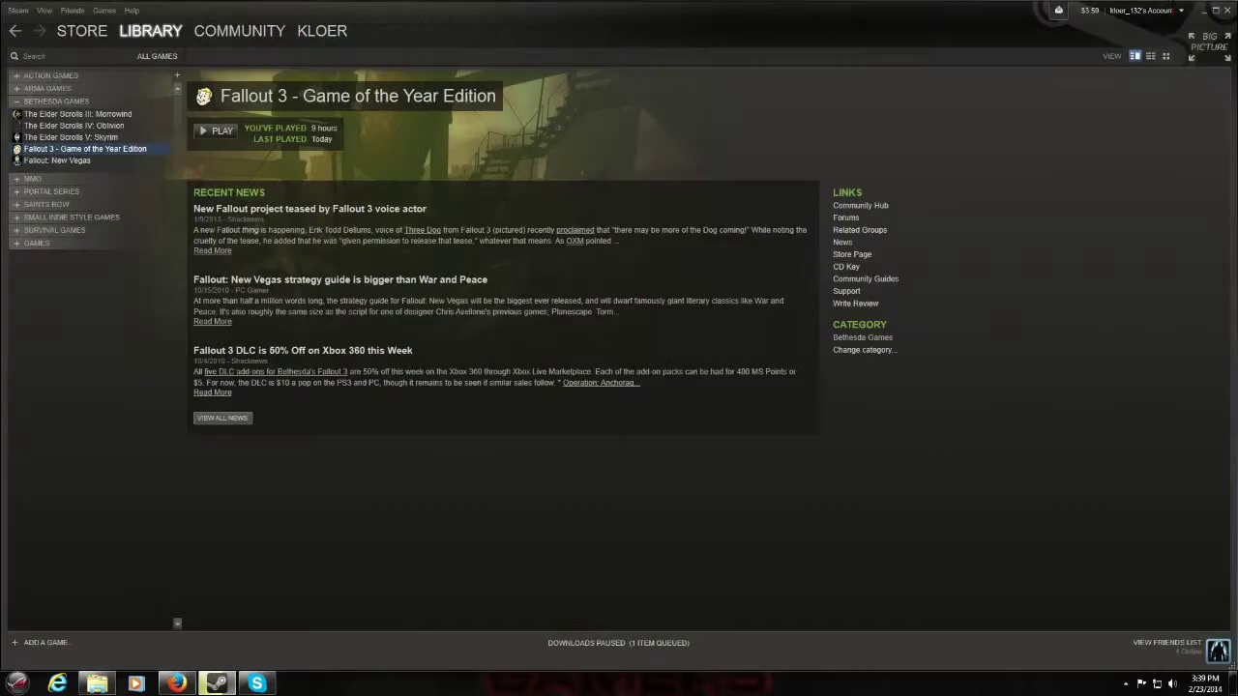
left_click(18, 684)
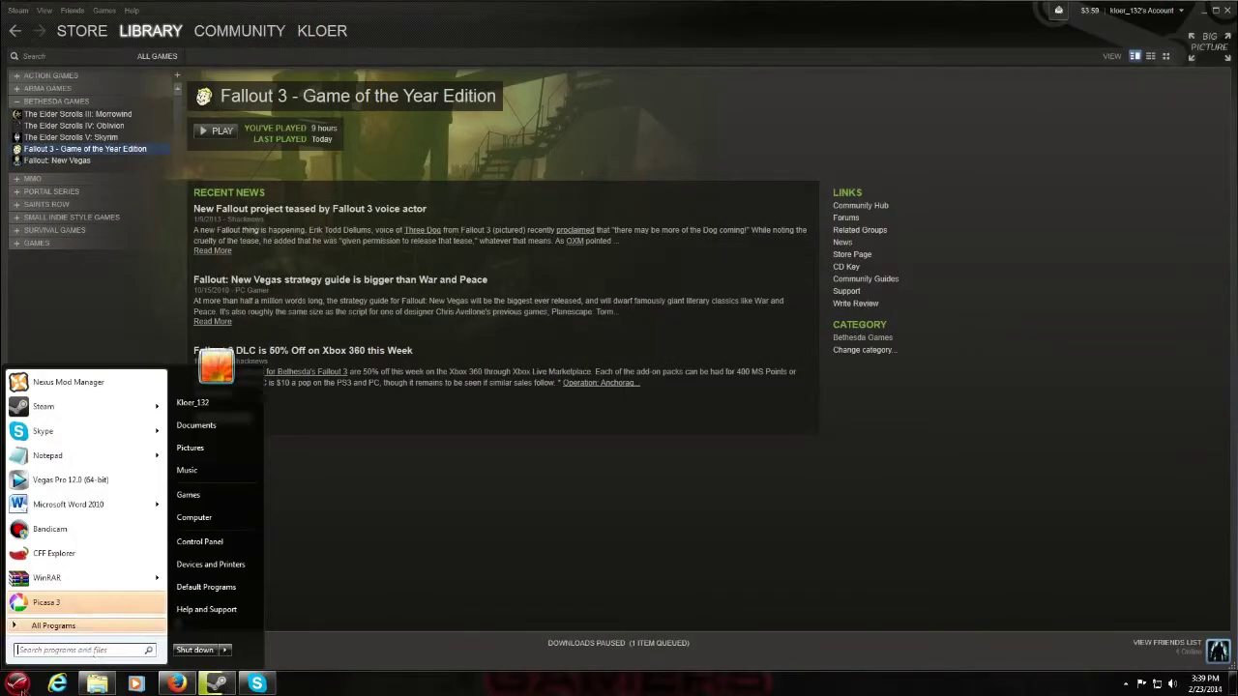
right_click(58, 563)
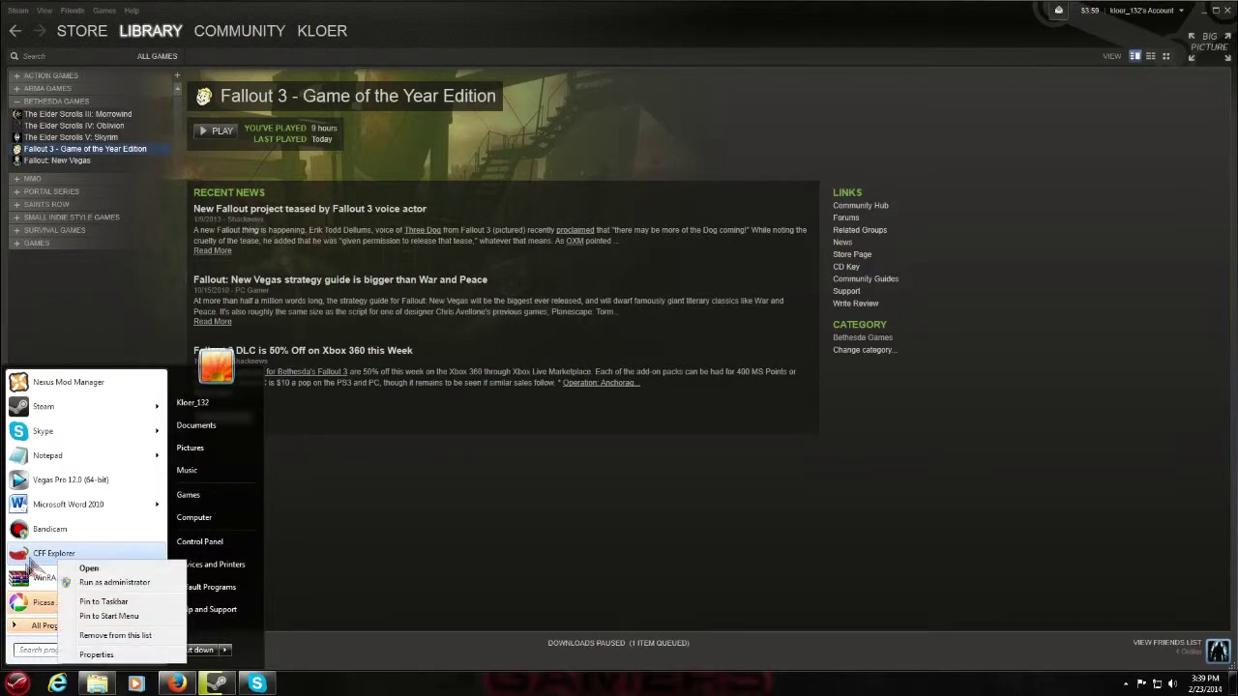
left_click(107, 582)
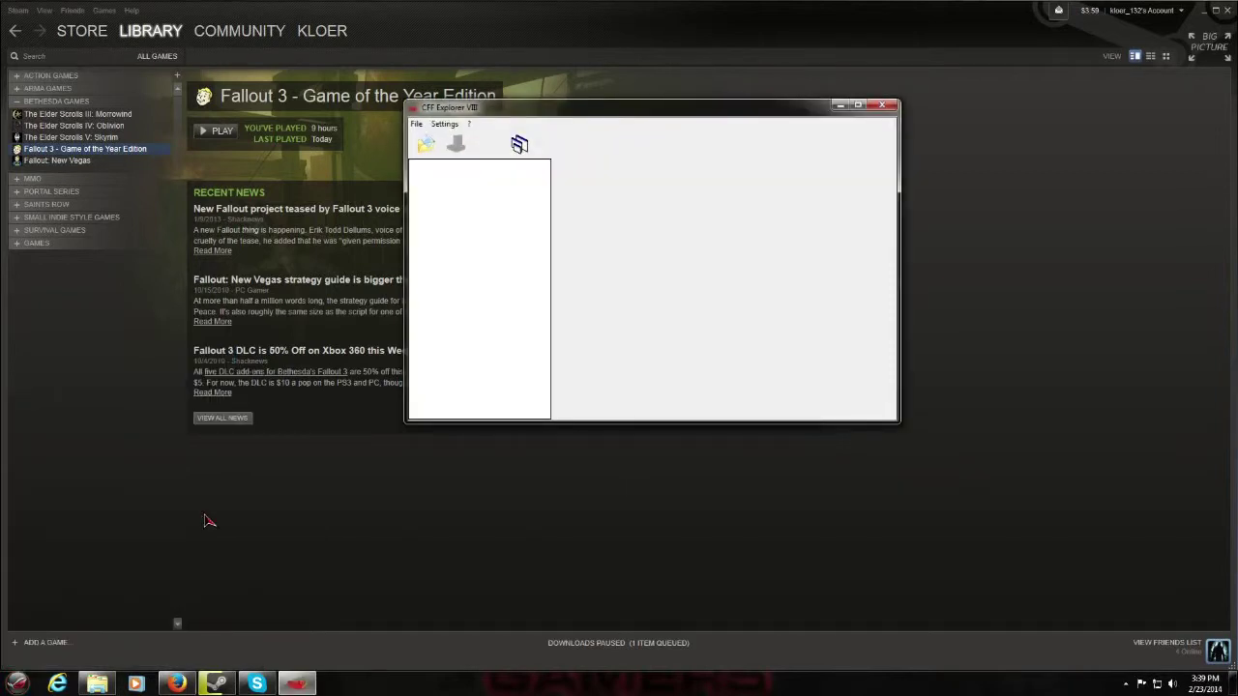
left_click(417, 125)
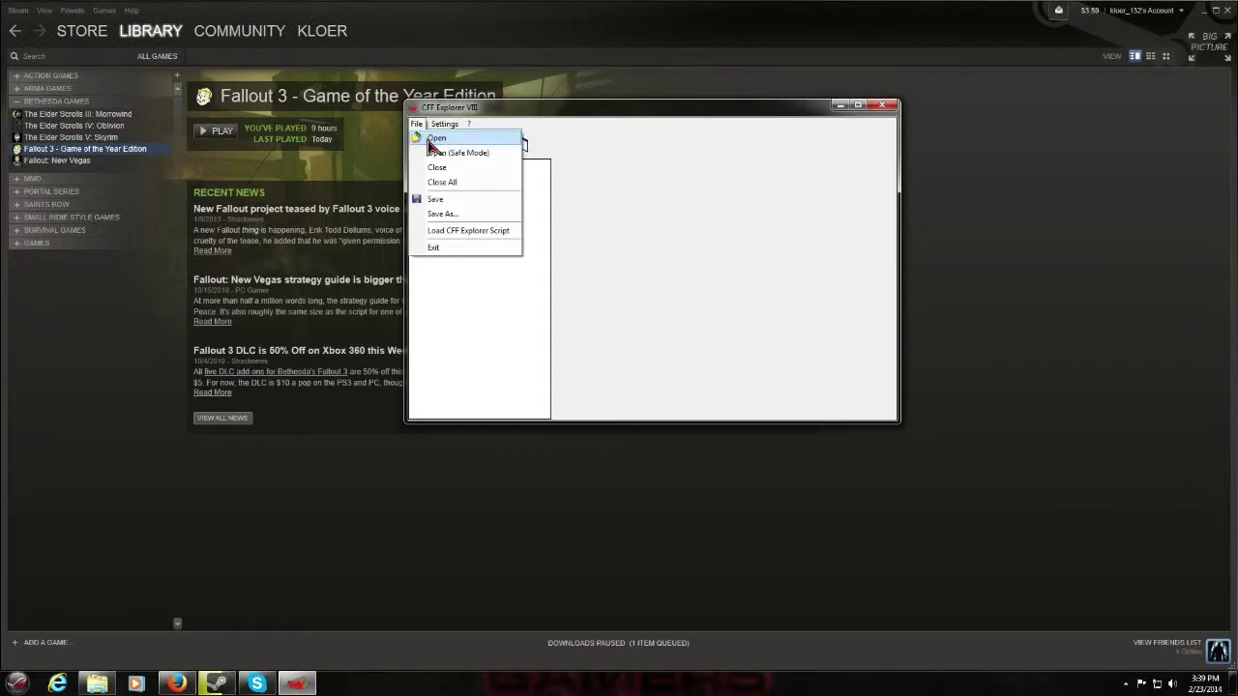
left_click(433, 141)
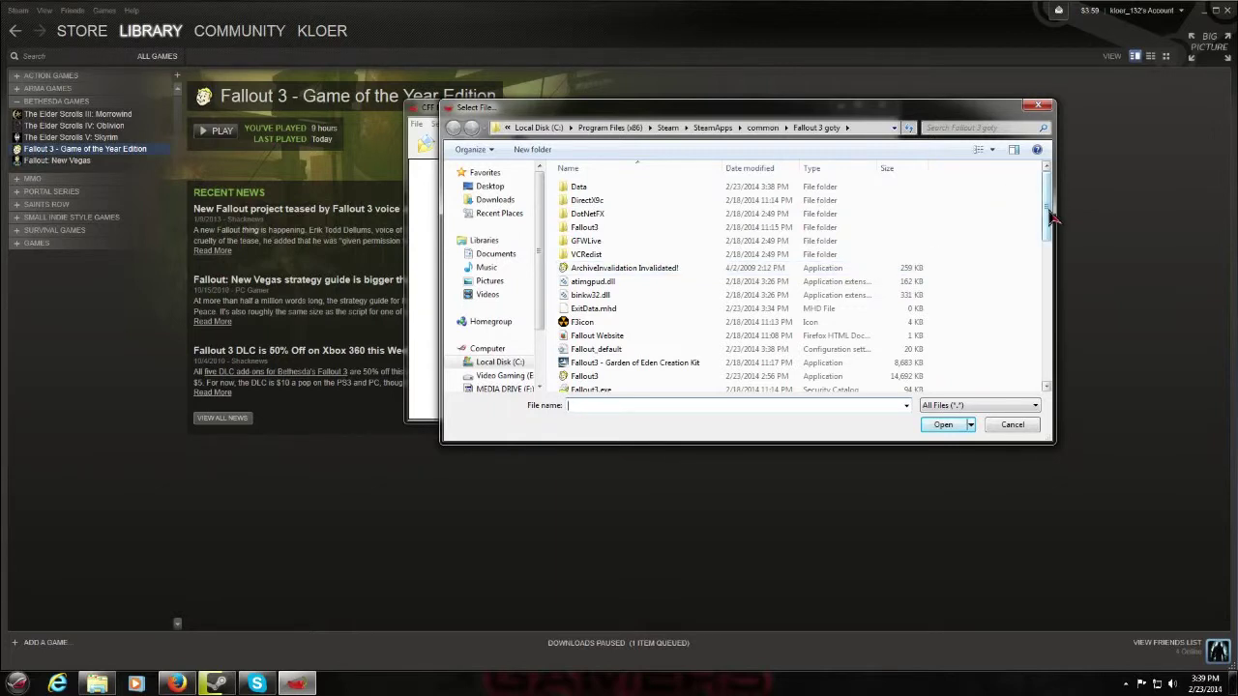
- Load Fallout3.exe from the Fallout 3 goty folder and show its File Header fields
left_click_drag(1048, 215, 1033, 244)
left_click(578, 321)
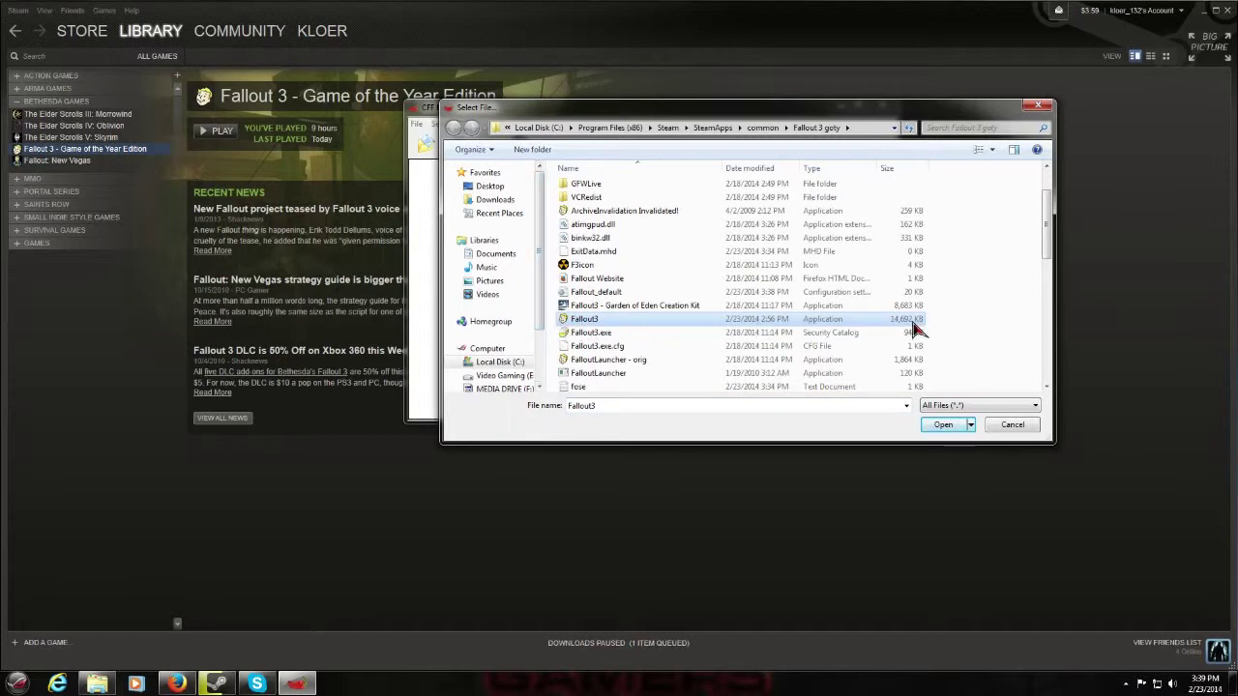
left_click(940, 427)
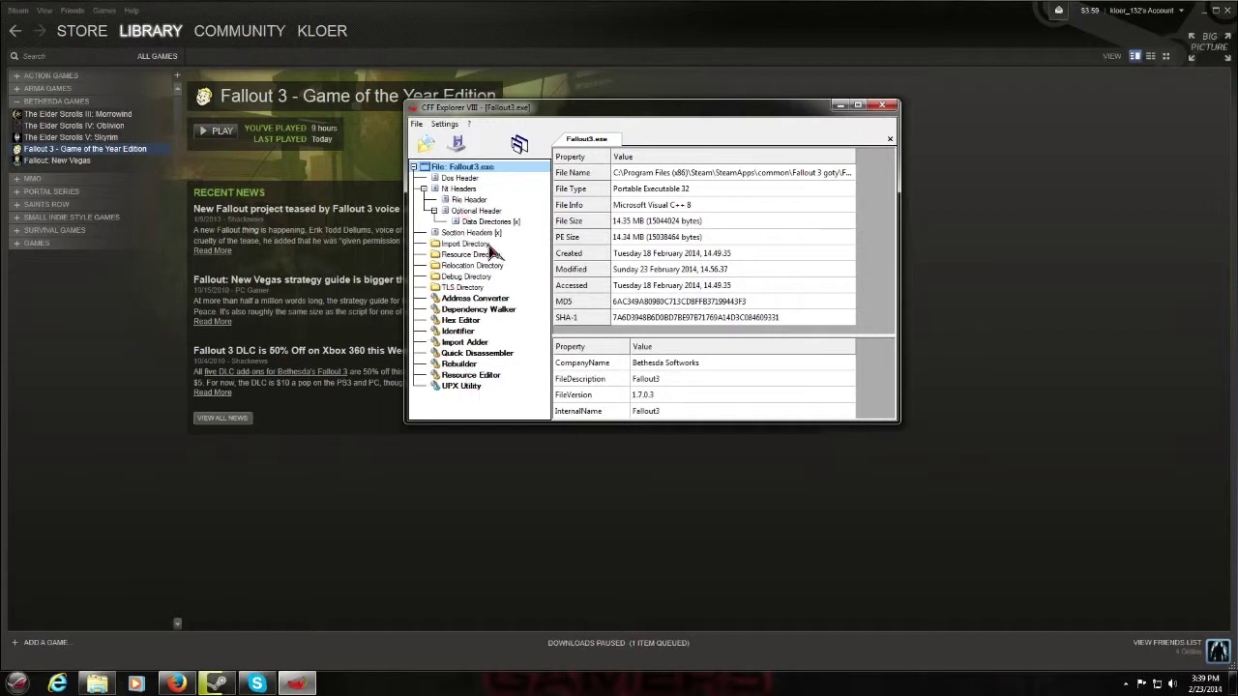
left_click(469, 200)
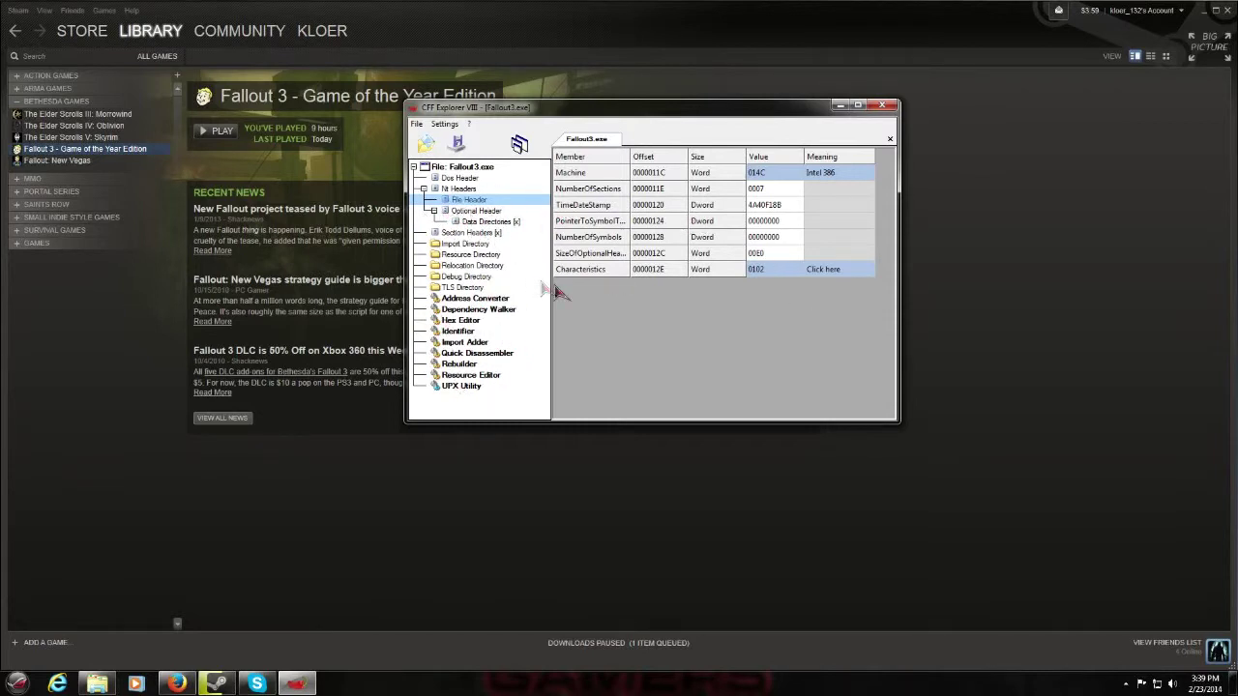
- Enable the 'App can handle >2gb address space' flag, changing Characteristics to 0122
left_click(830, 279)
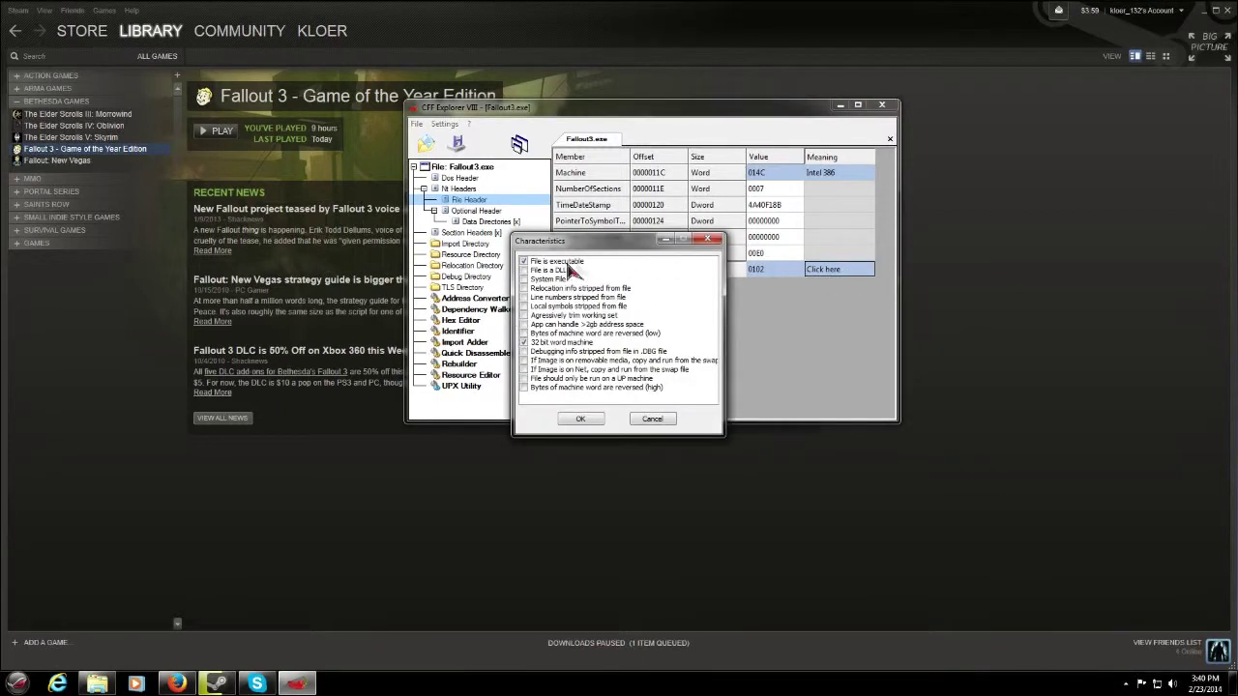
left_click(628, 326)
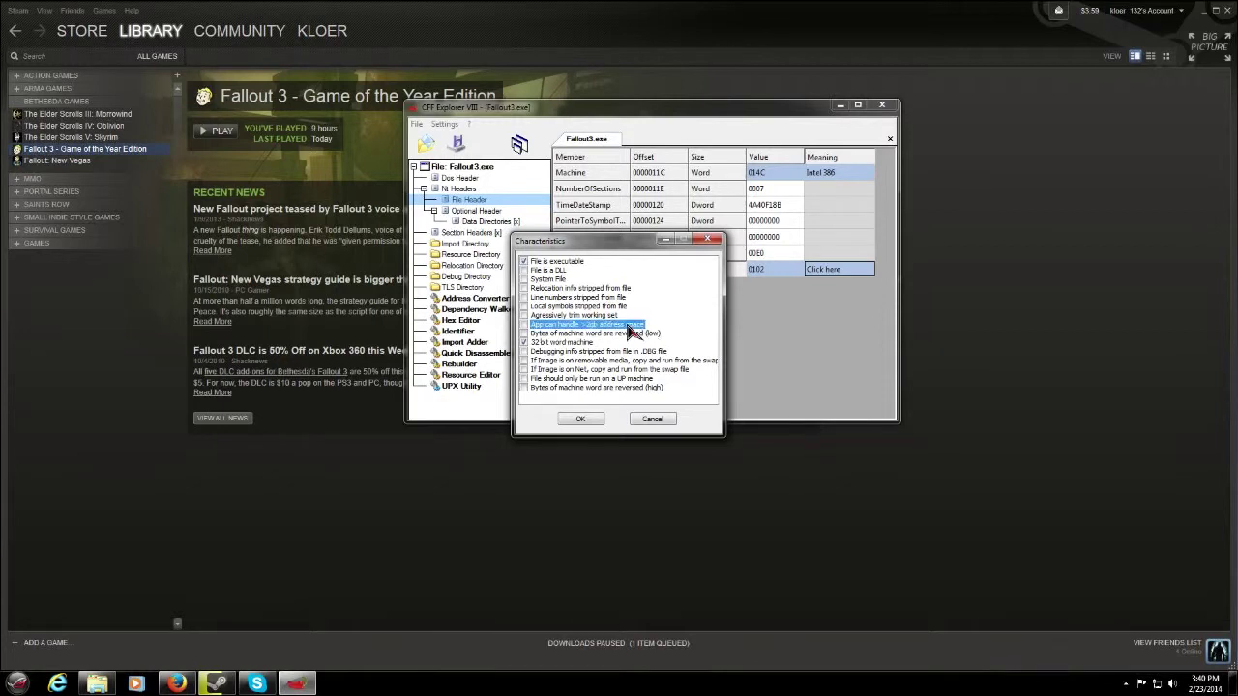
left_click(524, 325)
left_click(584, 424)
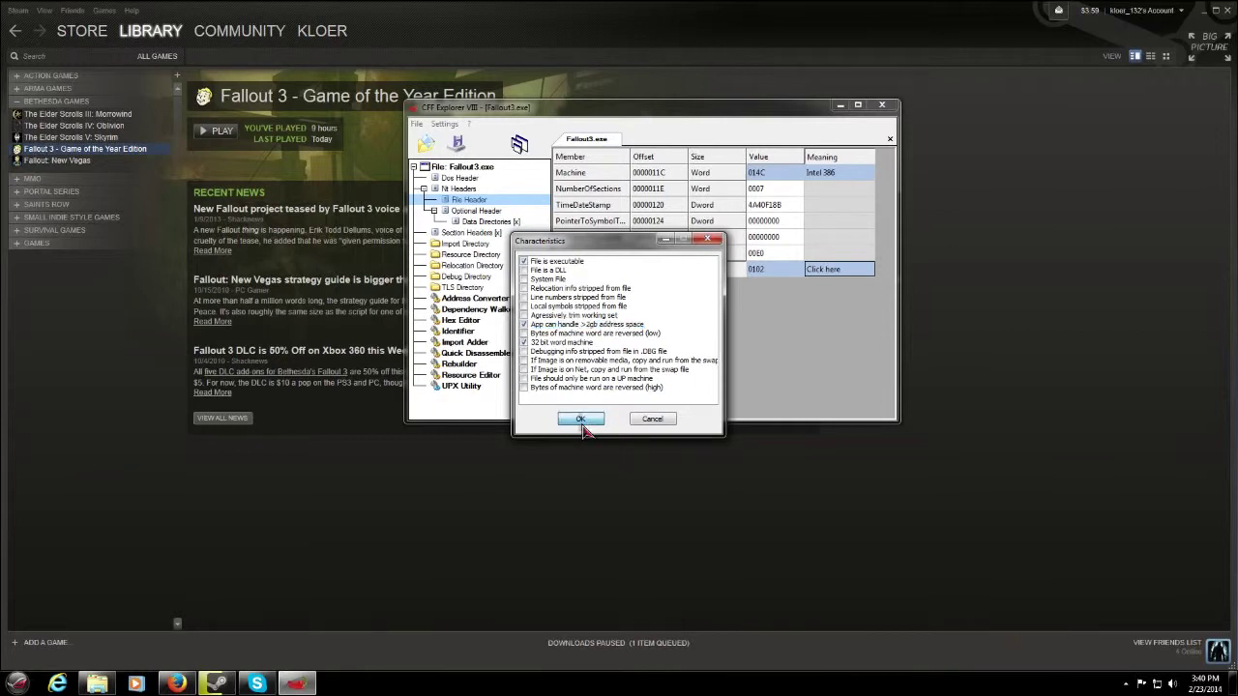
- Save over the original Fallout3.exe and close CFF Explorer
left_click(457, 145)
left_click(600, 293)
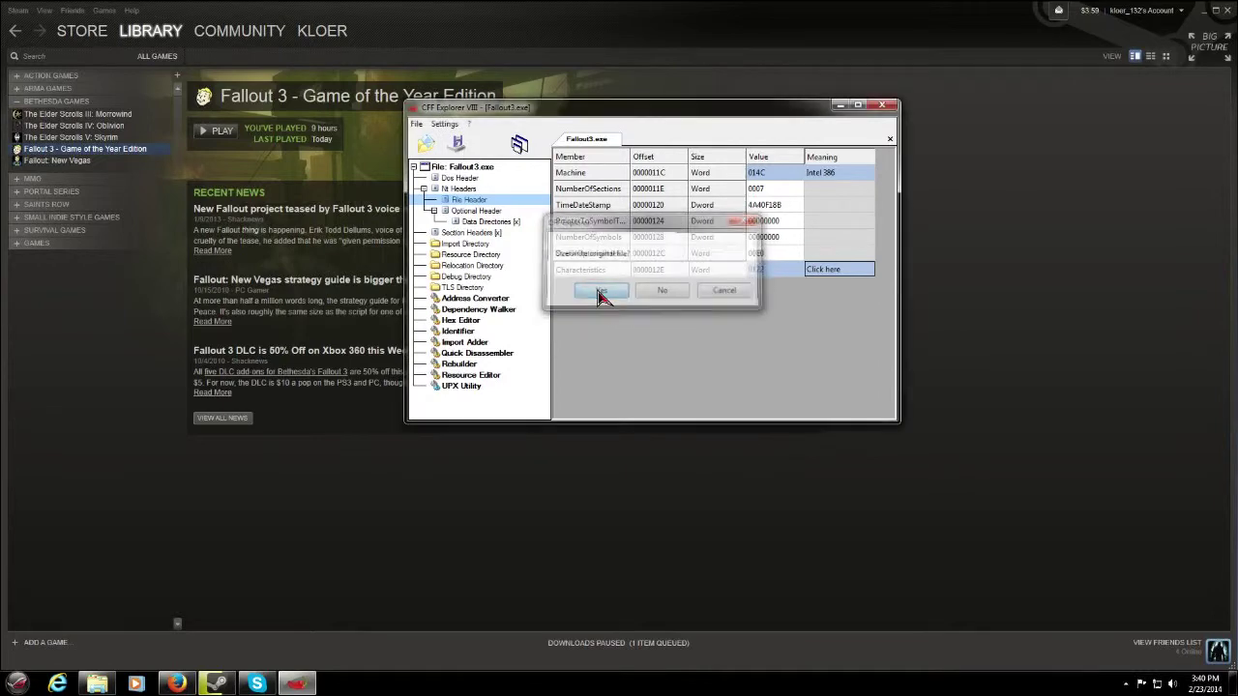
left_click(889, 110)
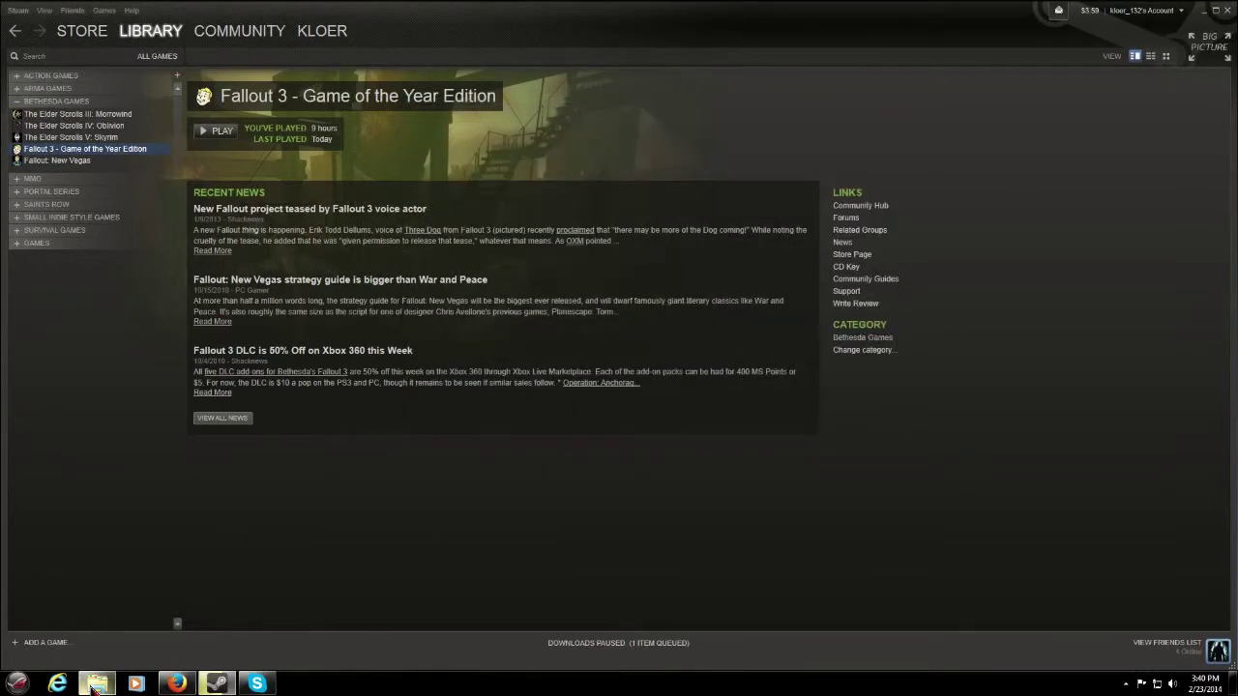
- Browse to Documents › my games › Fallout3 and select the FALLOUT configuration file
left_click(92, 614)
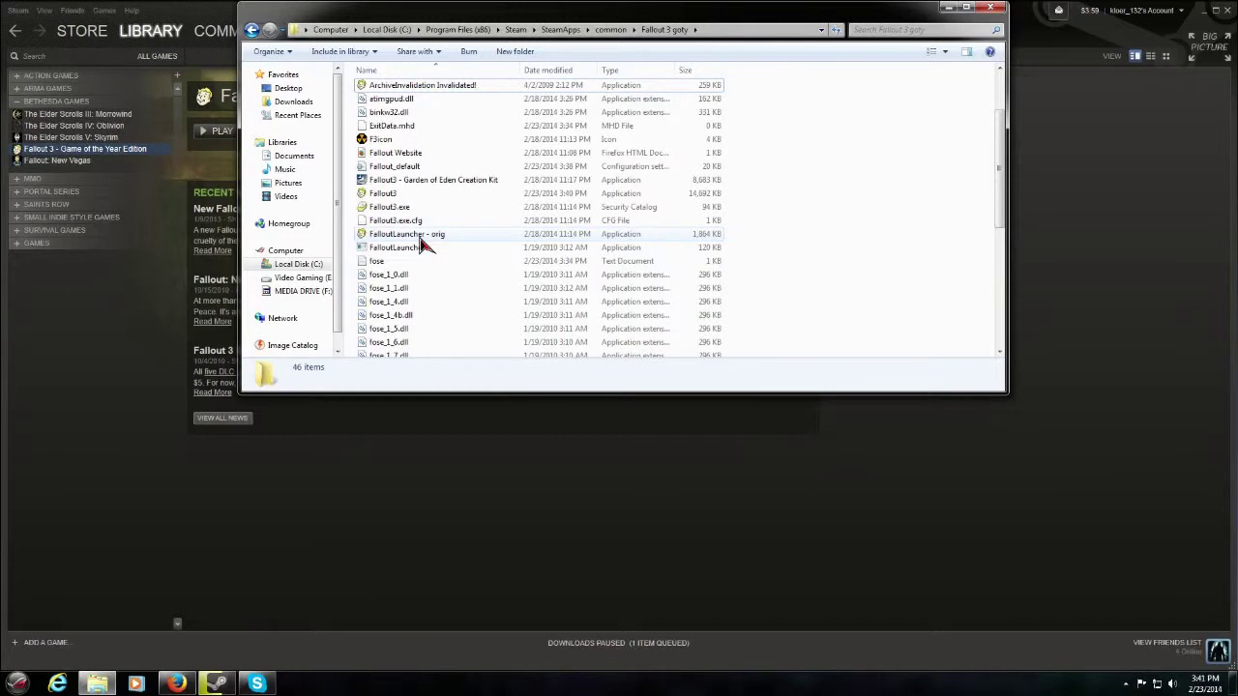
left_click(281, 157)
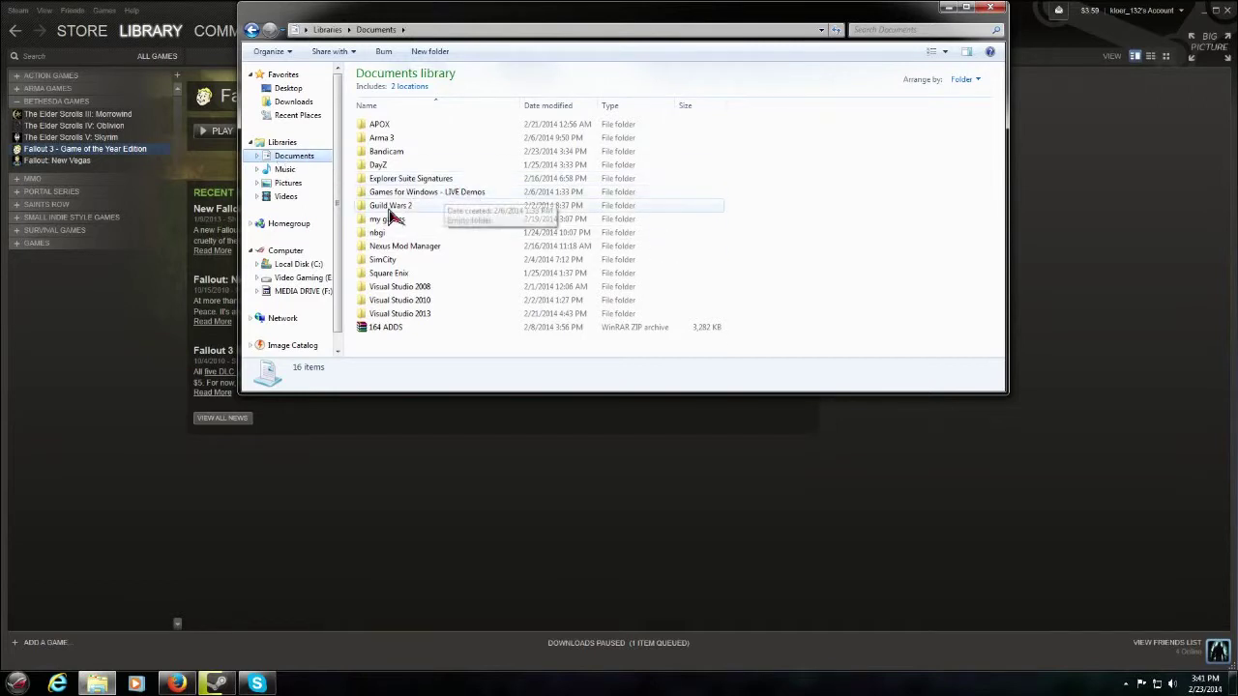
double_click(397, 222)
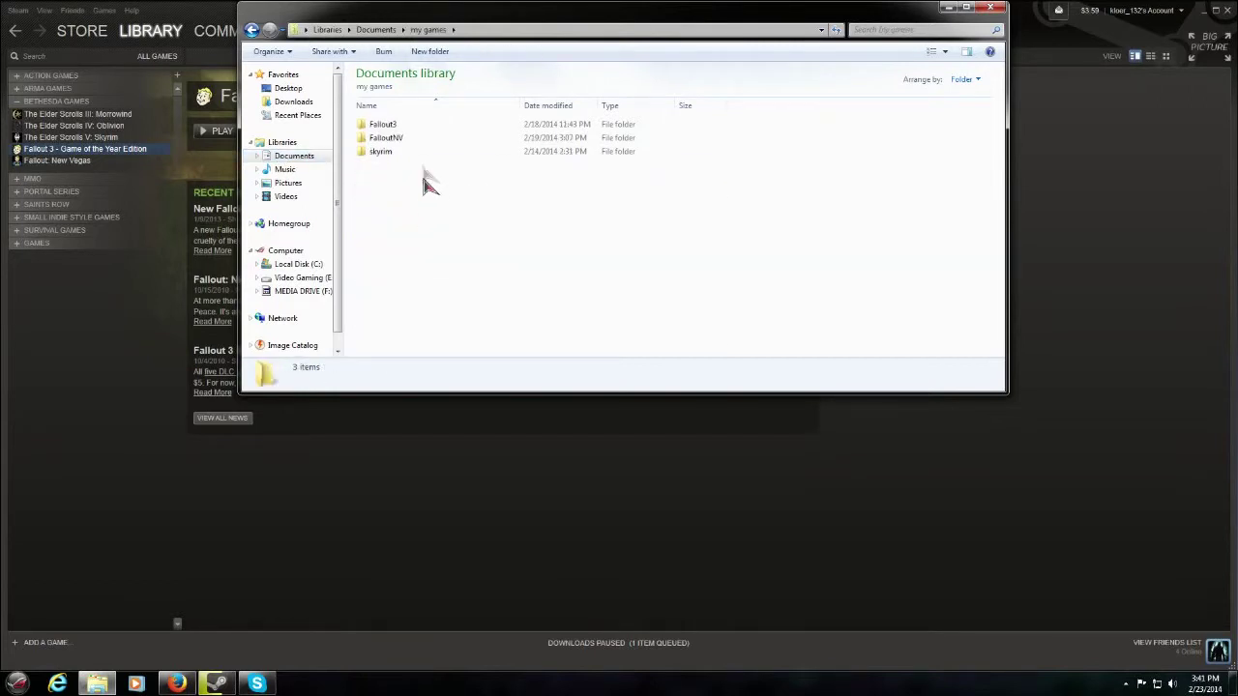
double_click(391, 126)
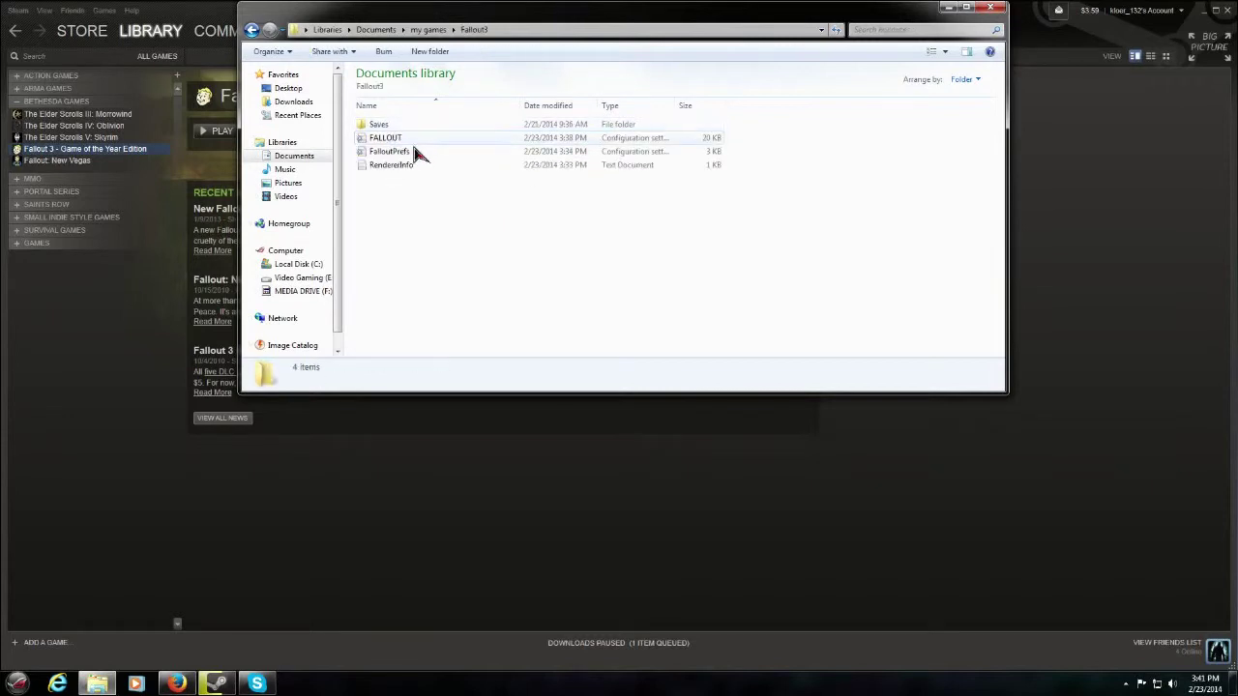
left_click(430, 142)
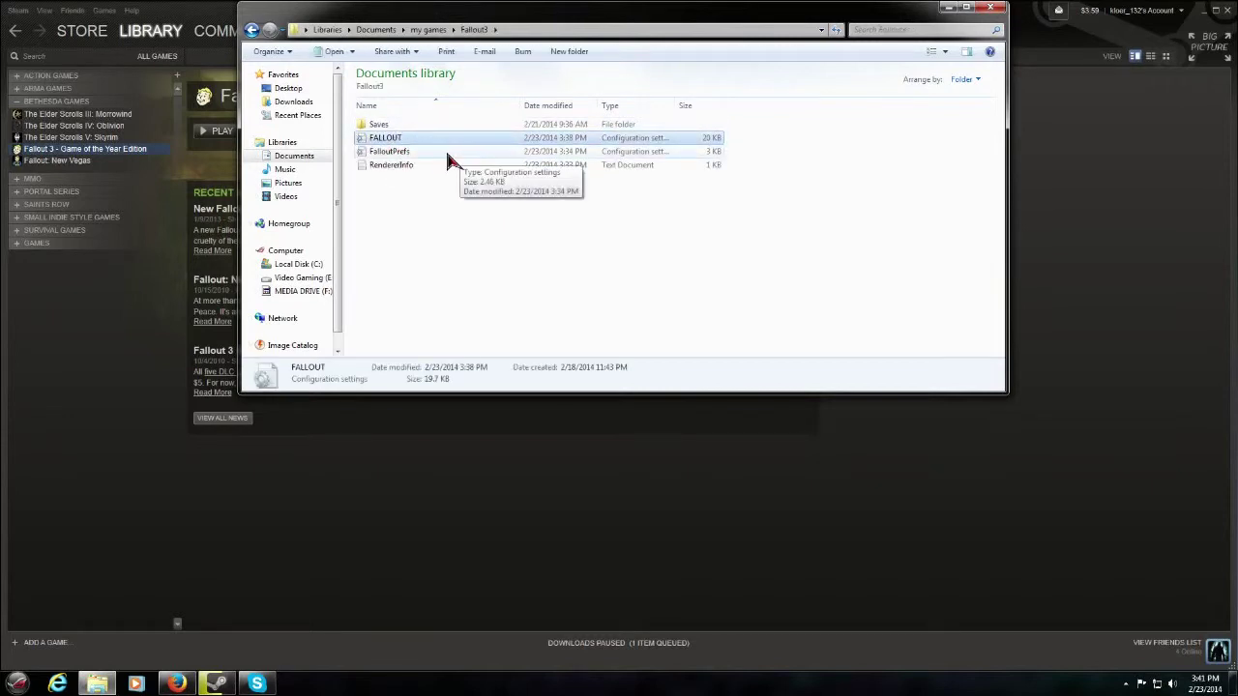
right_click(543, 145)
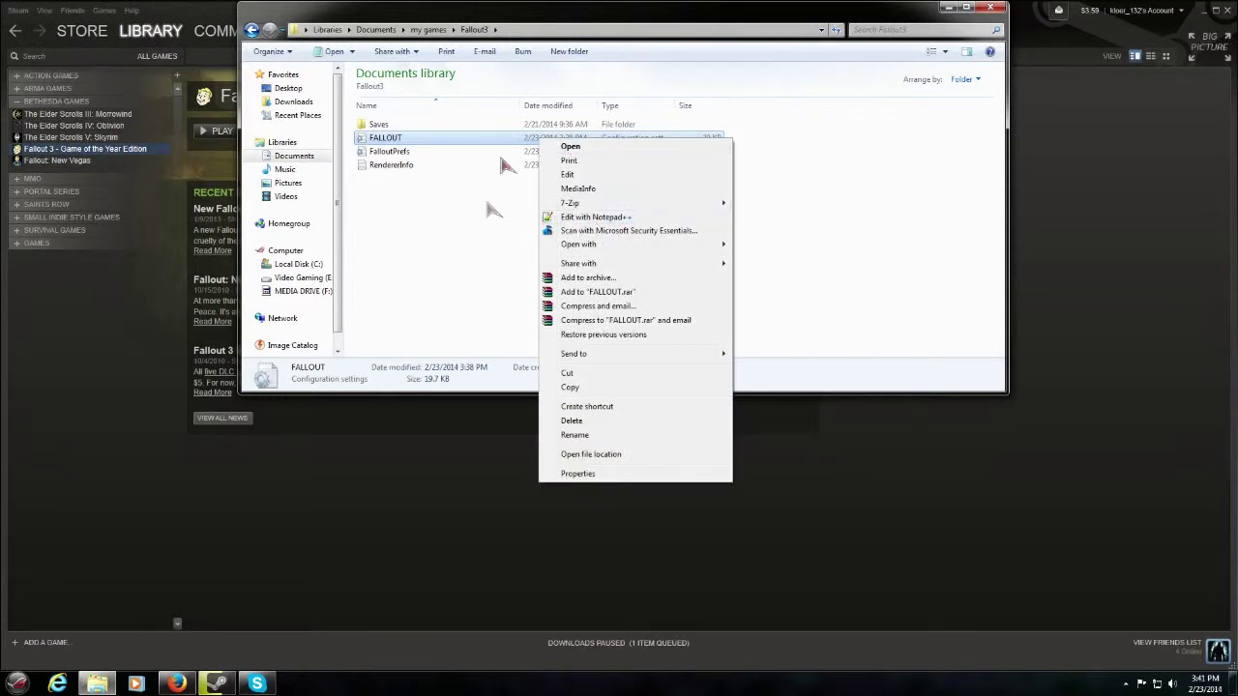
left_click(409, 277)
- Run Notepad as administrator from the Start menu
left_click(17, 683)
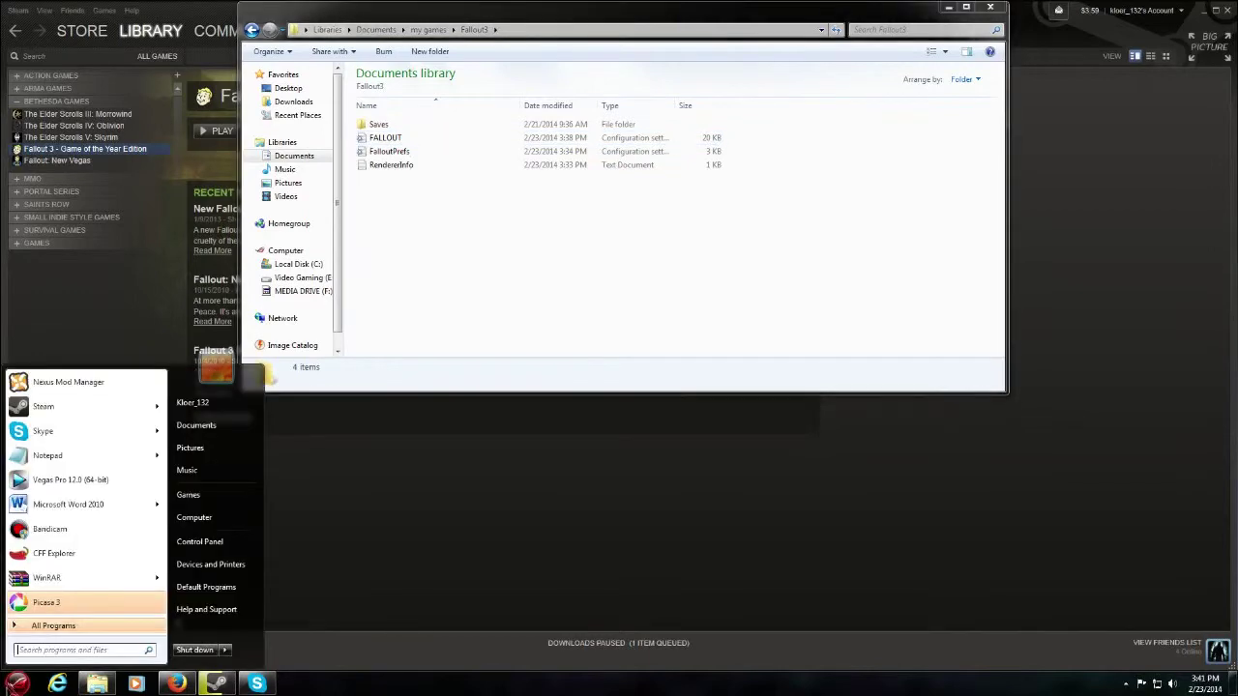
right_click(56, 458)
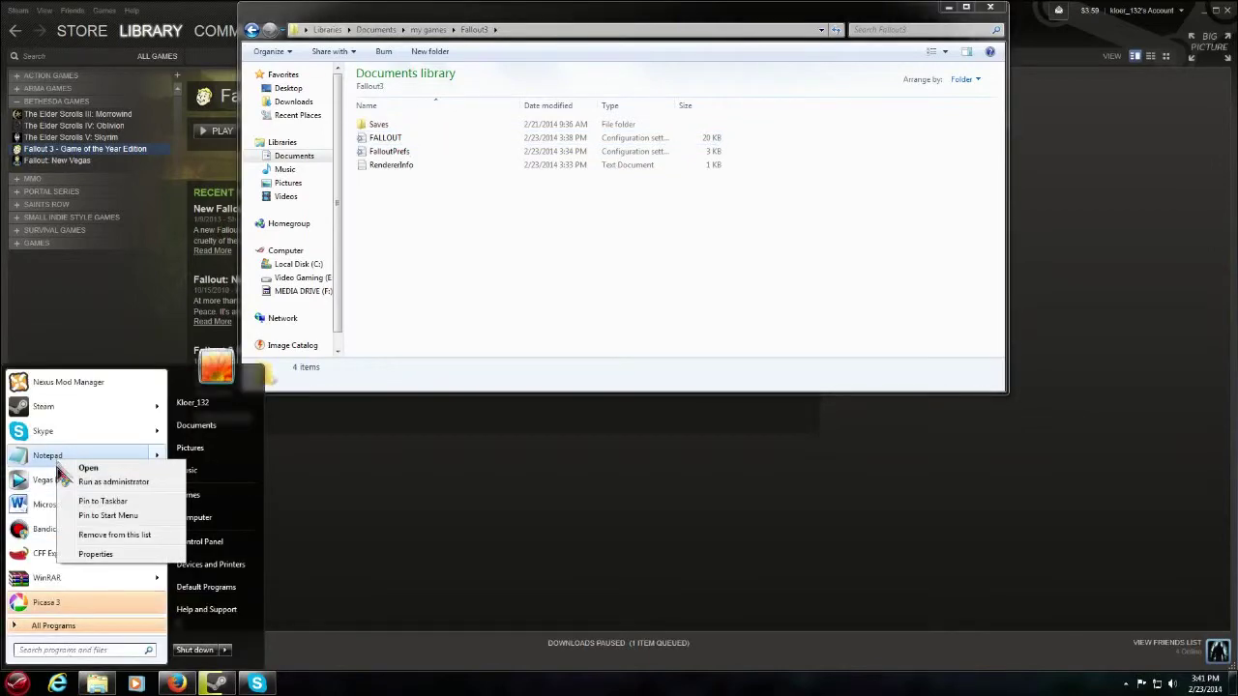
left_click(109, 482)
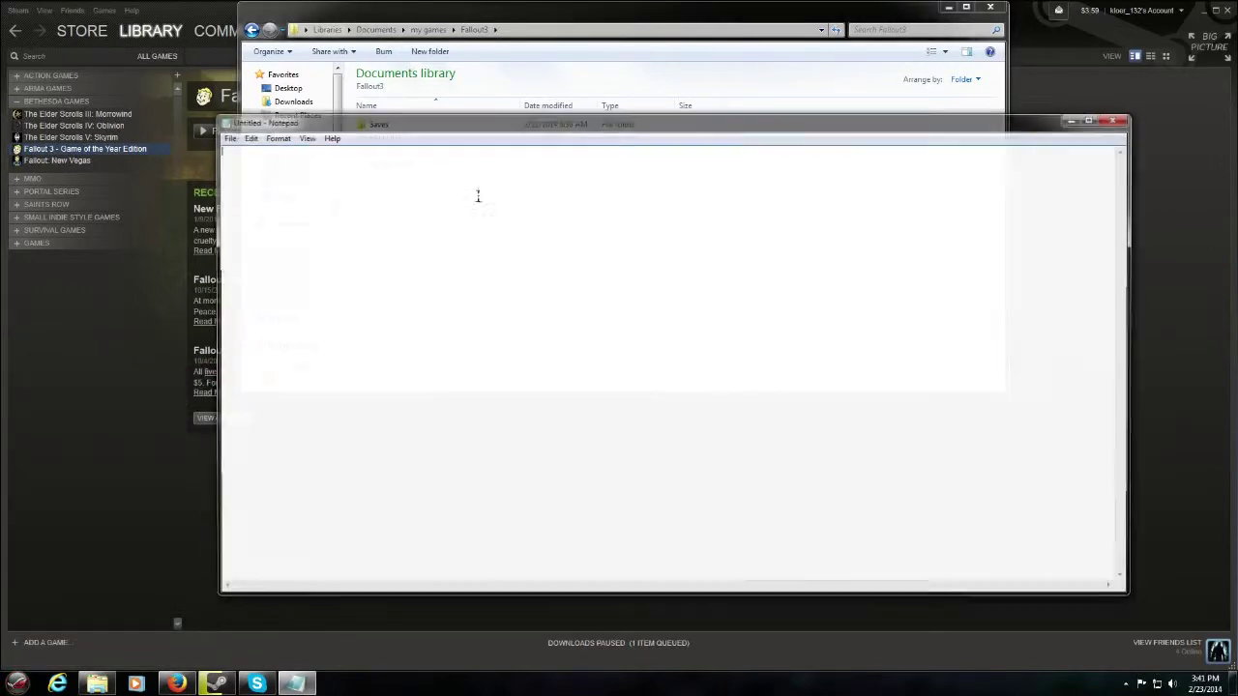
- Open the FALLOUT file in Notepad, using the All Files filter to see it
left_click(245, 136)
mouse_move(226, 135)
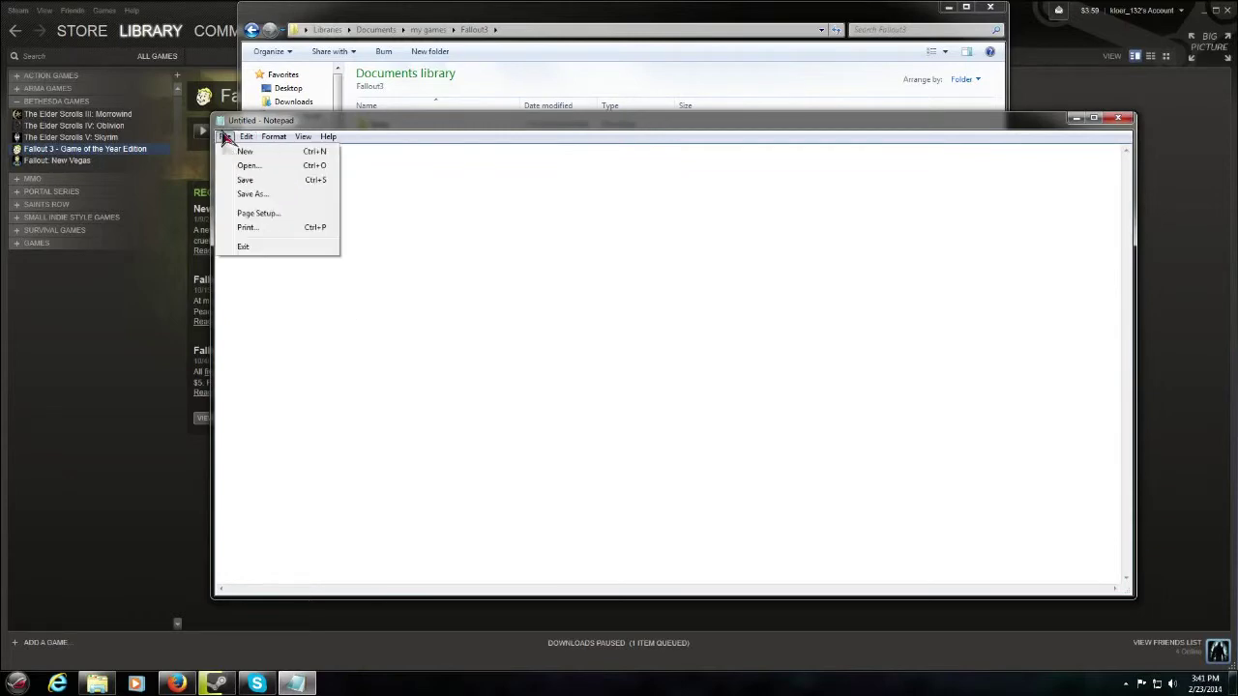
left_click(243, 166)
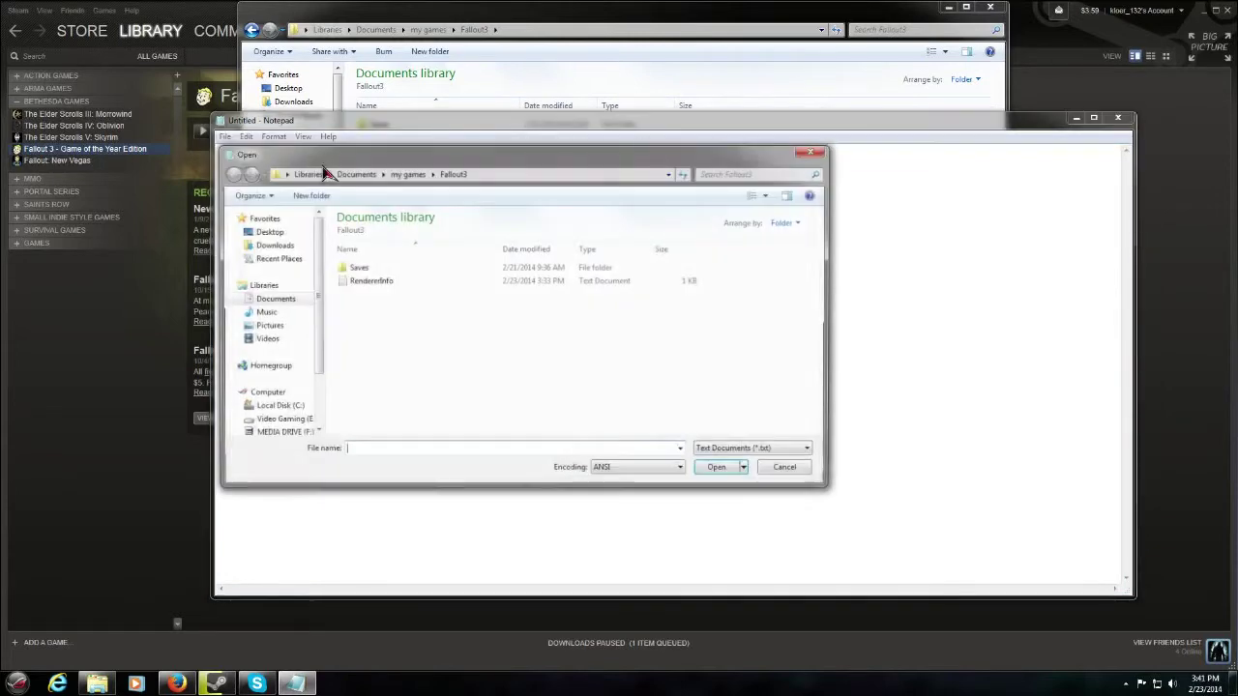
left_click(766, 454)
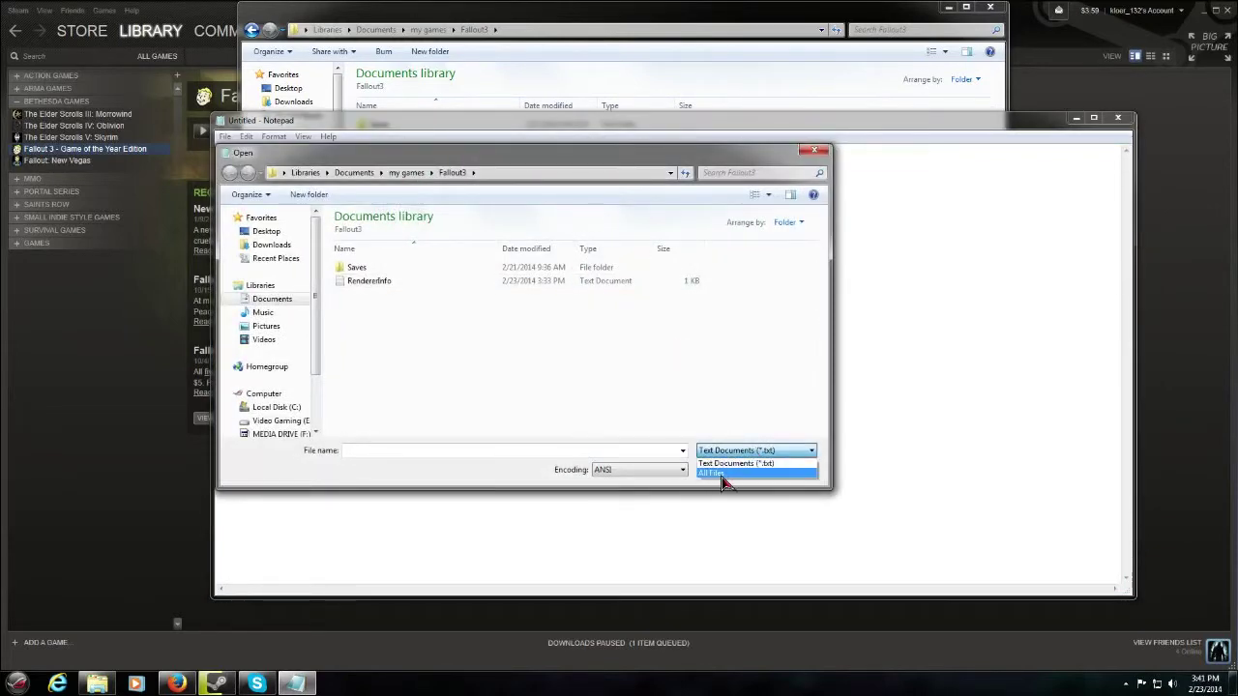
left_click(722, 476)
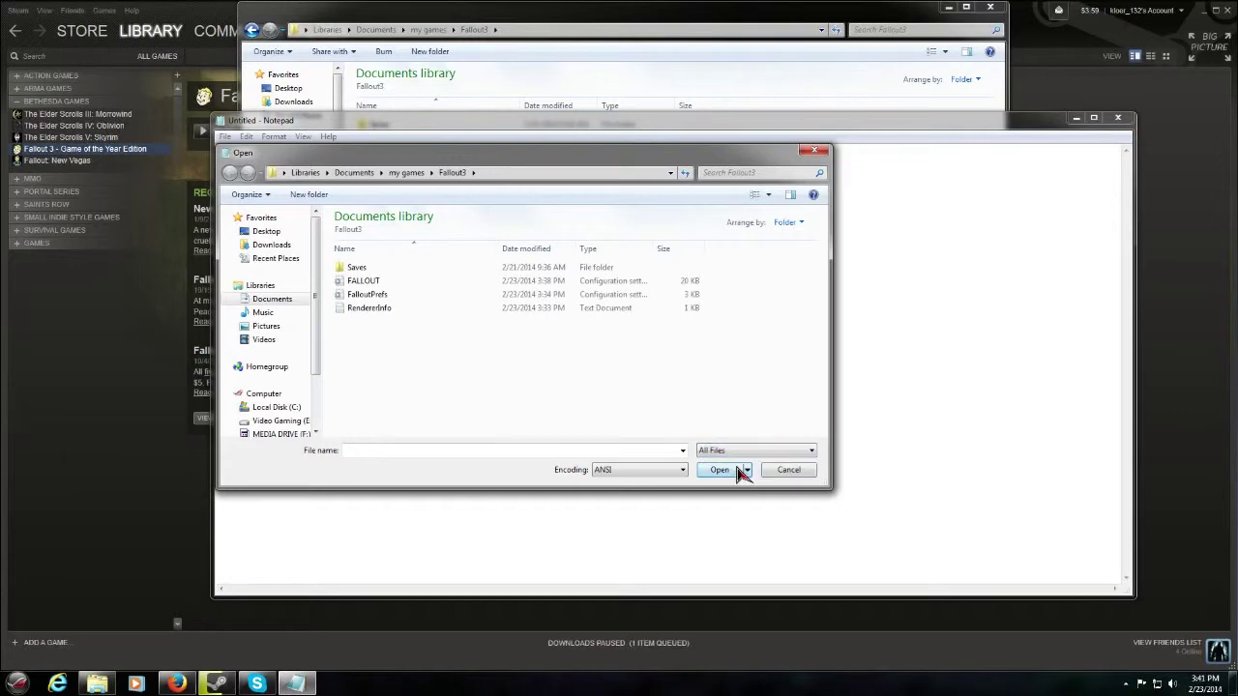
left_click(363, 282)
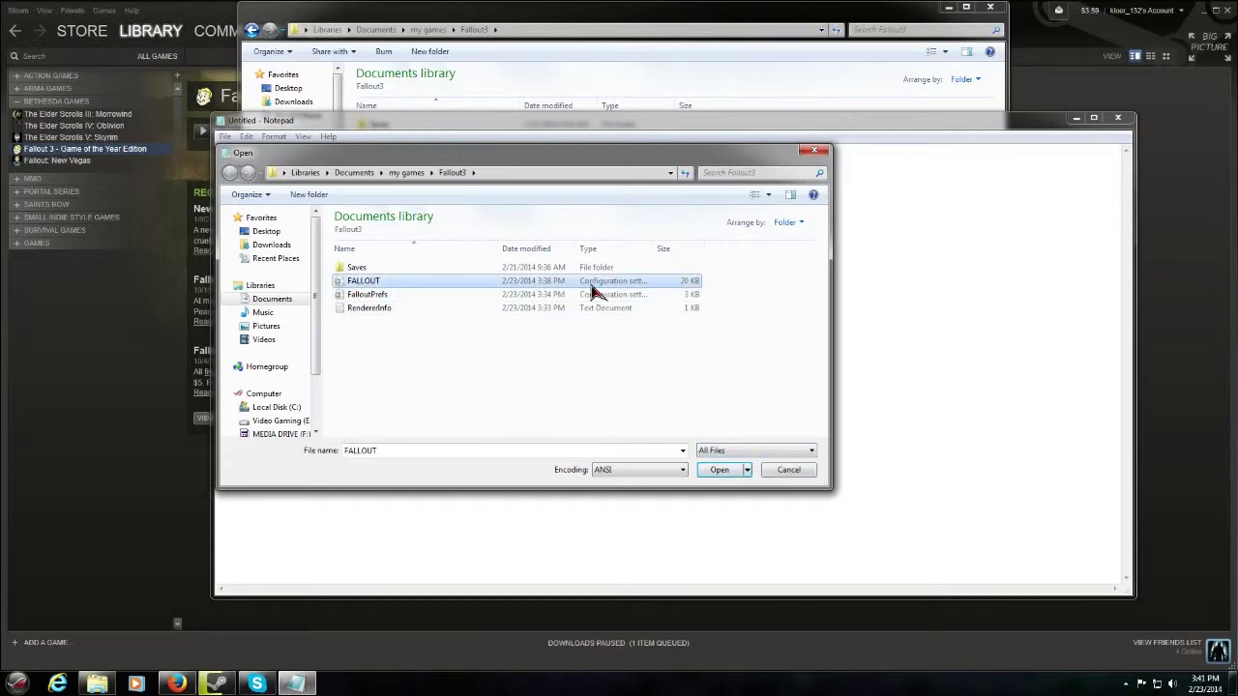
left_click(724, 471)
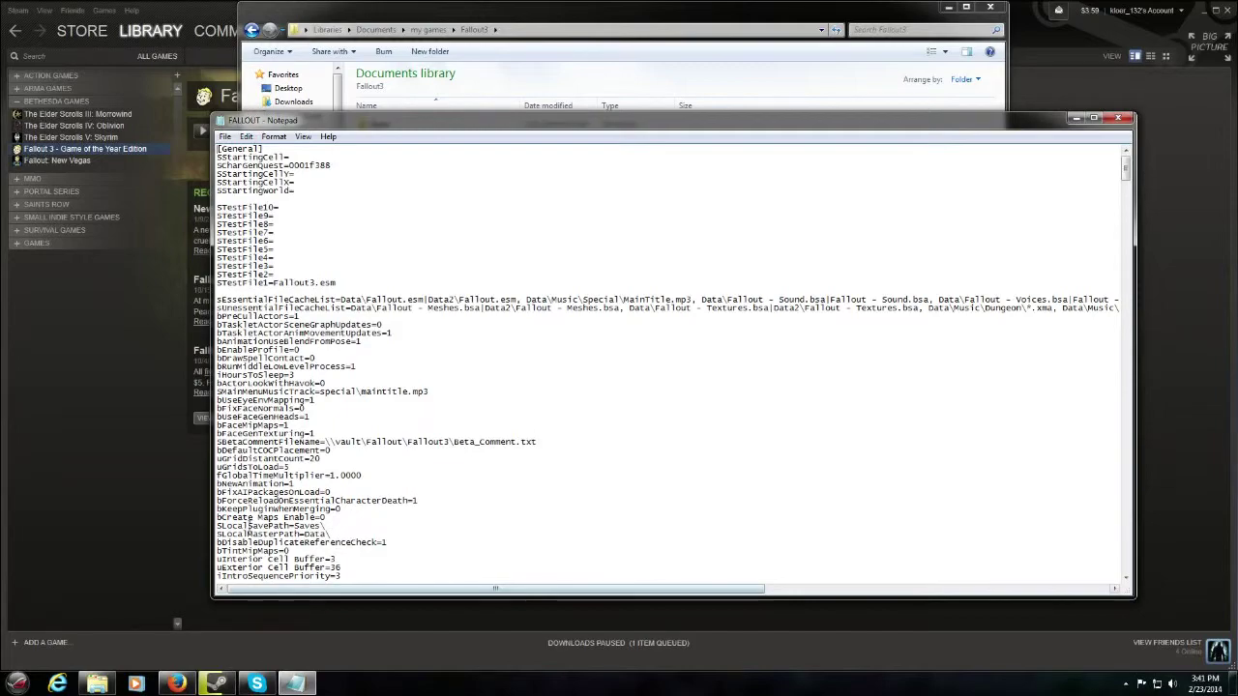
- Find the bUseThreadedAI line with Ctrl+F, then close the Find box
scroll(320, 493, "down", 4)
scroll(320, 496, "down", 9)
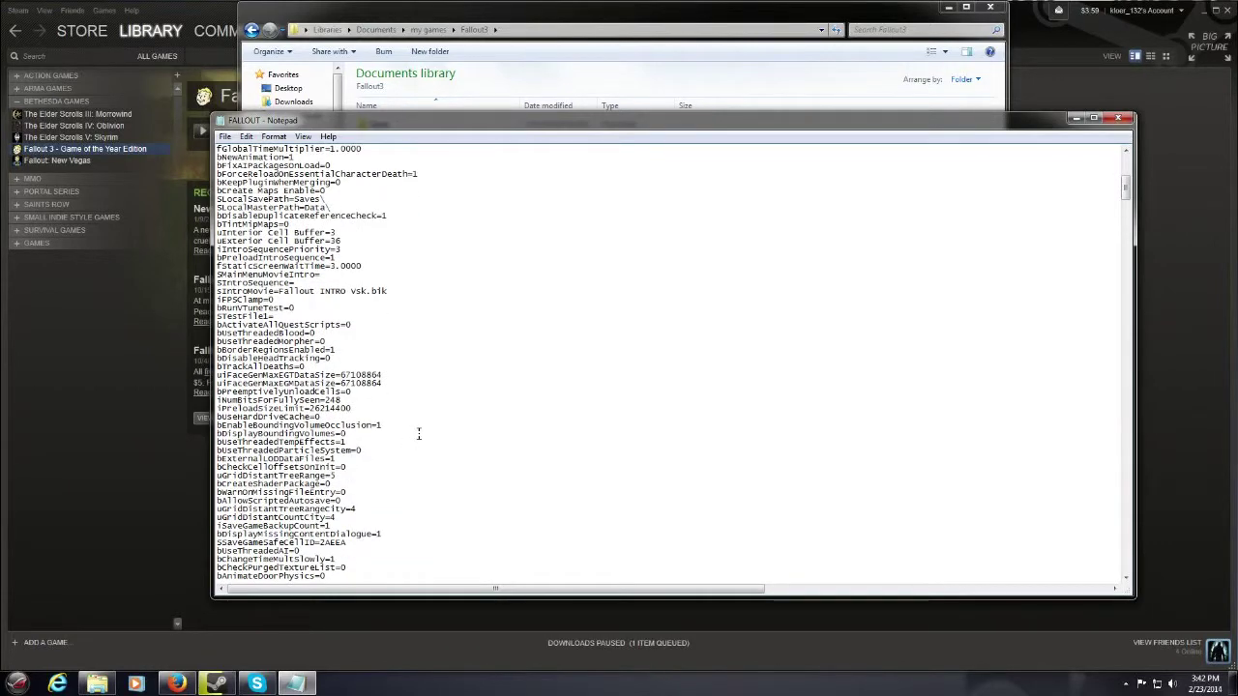
key("ctrl+f")
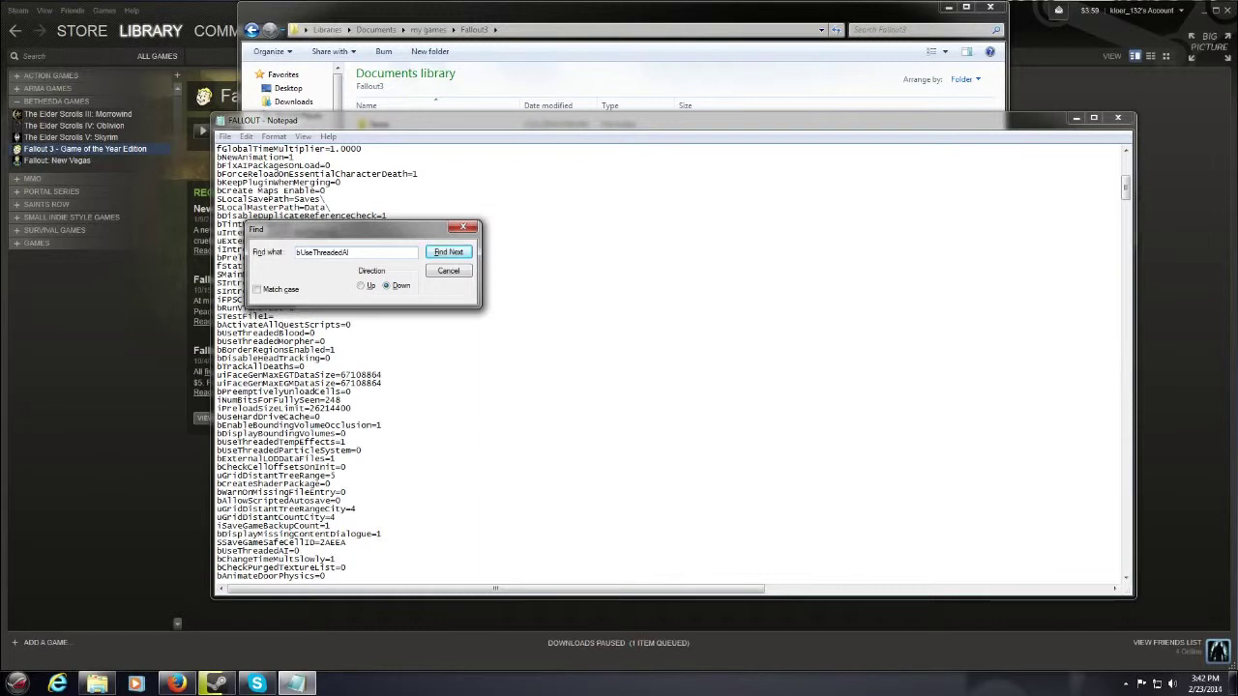
key("Return")
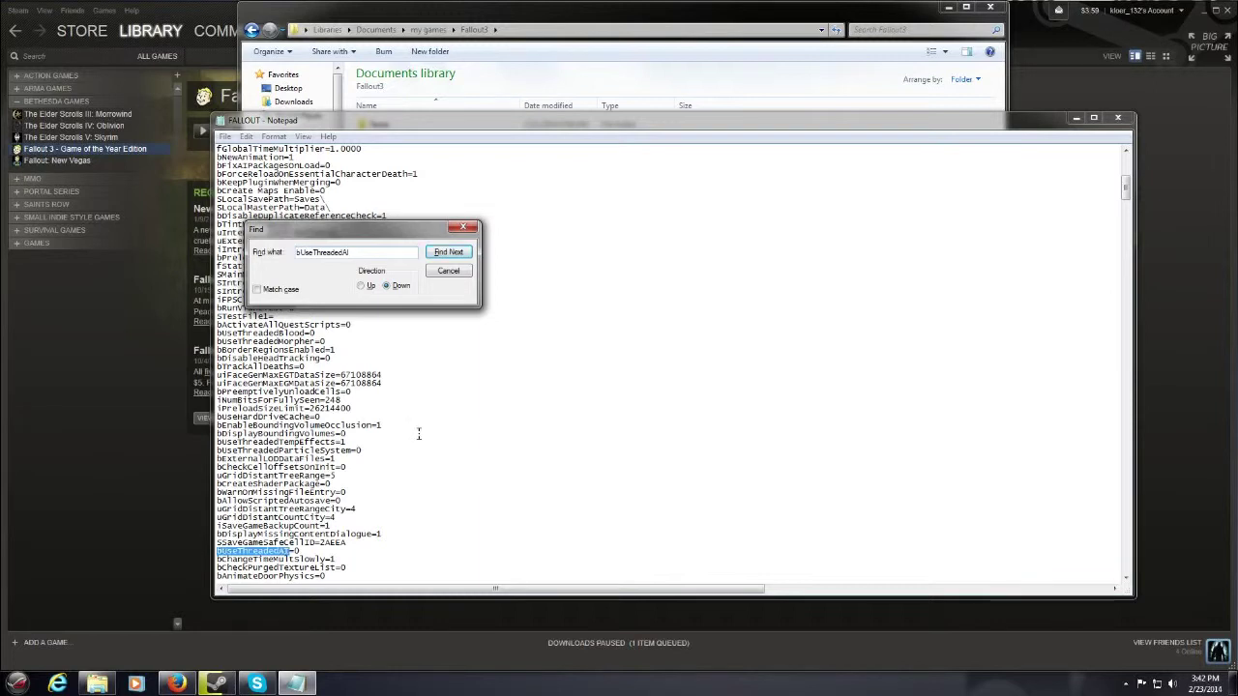
left_click(466, 235)
- Change bUseThreadedAI=0 to 1 and add an iNumHWThreads=2 line directly below it
left_click(320, 555)
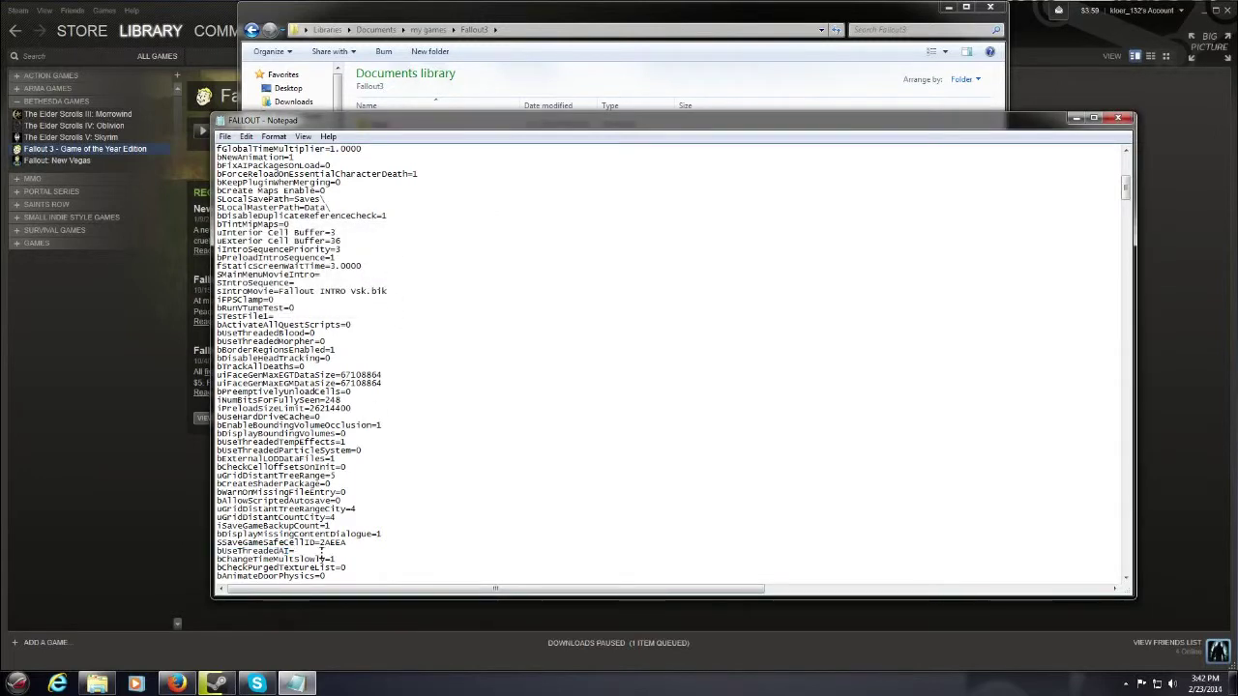
type("1")
key("Return")
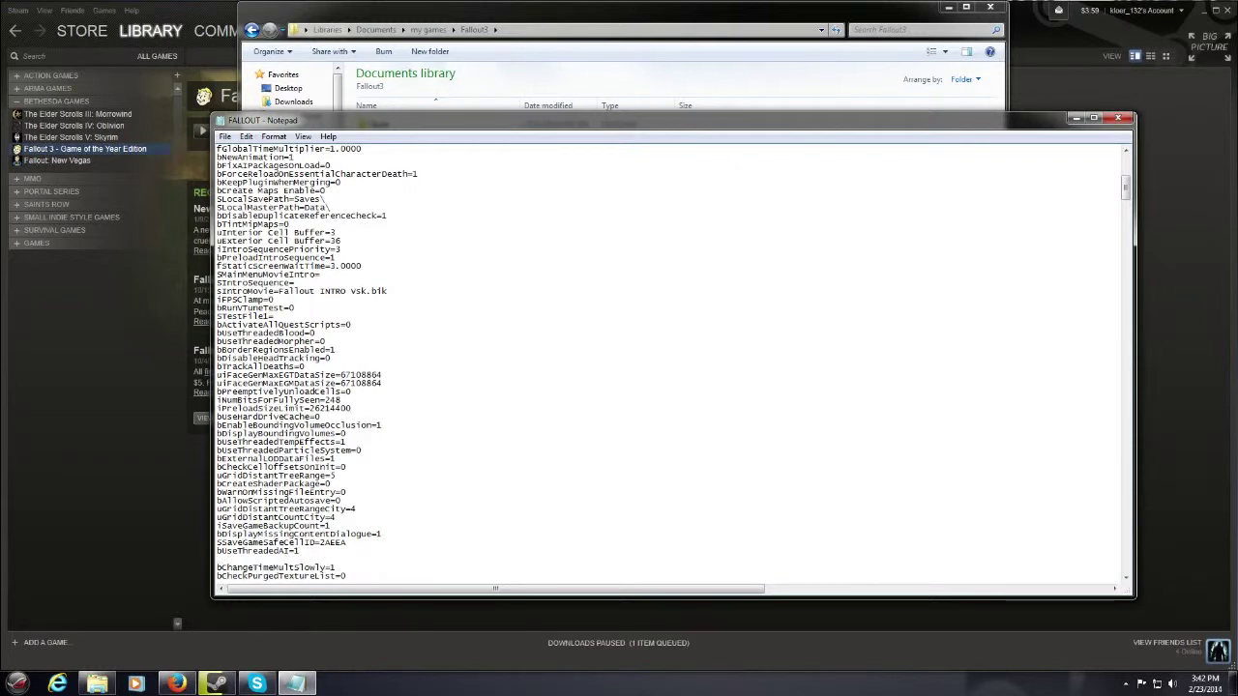
type("iNumHWThreads=2")
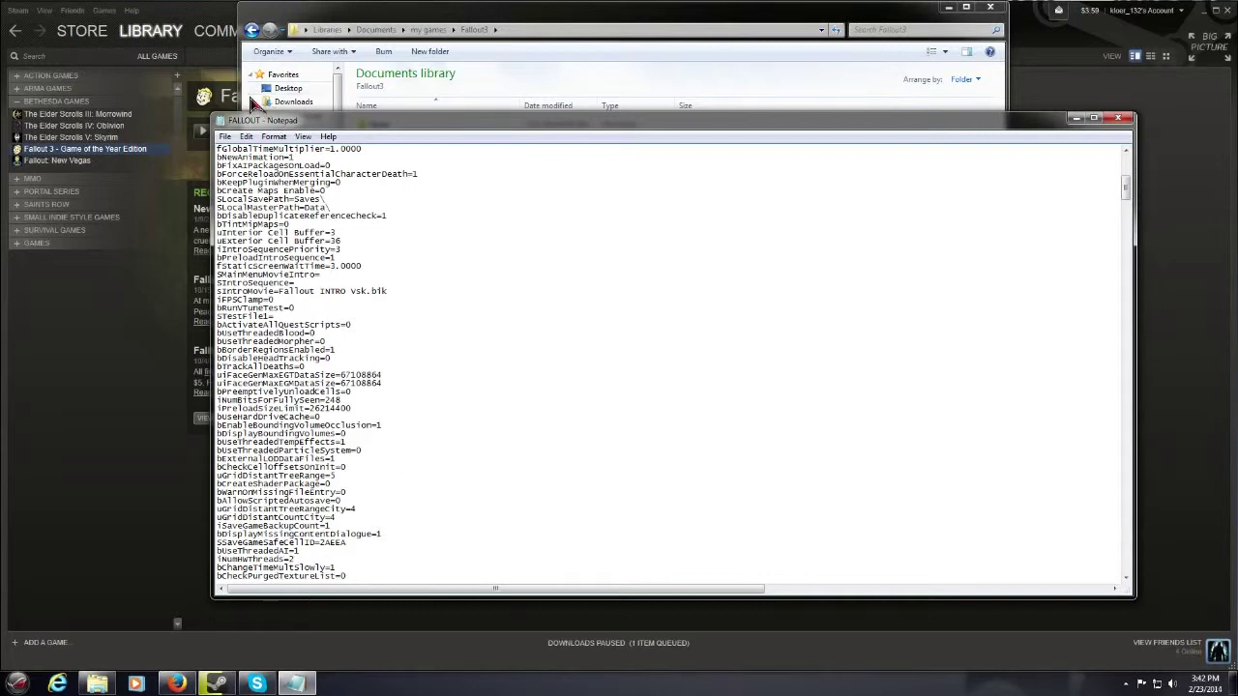
left_click(225, 140)
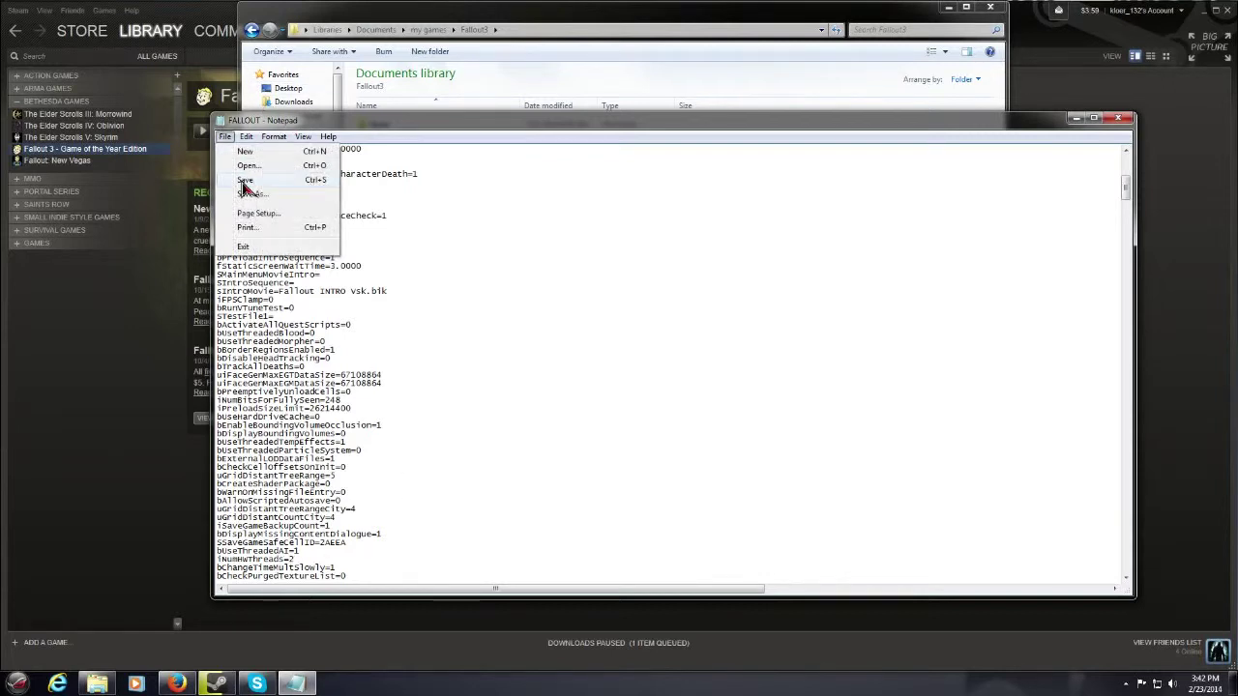
left_click(306, 563)
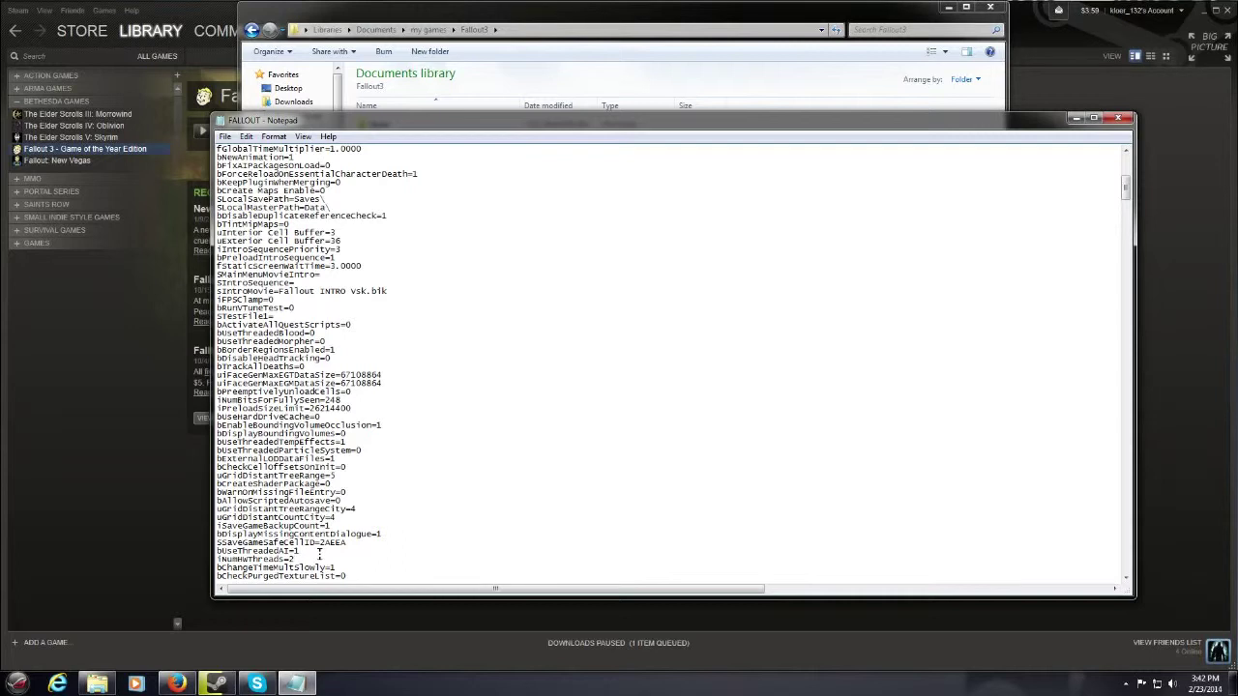
left_click(225, 136)
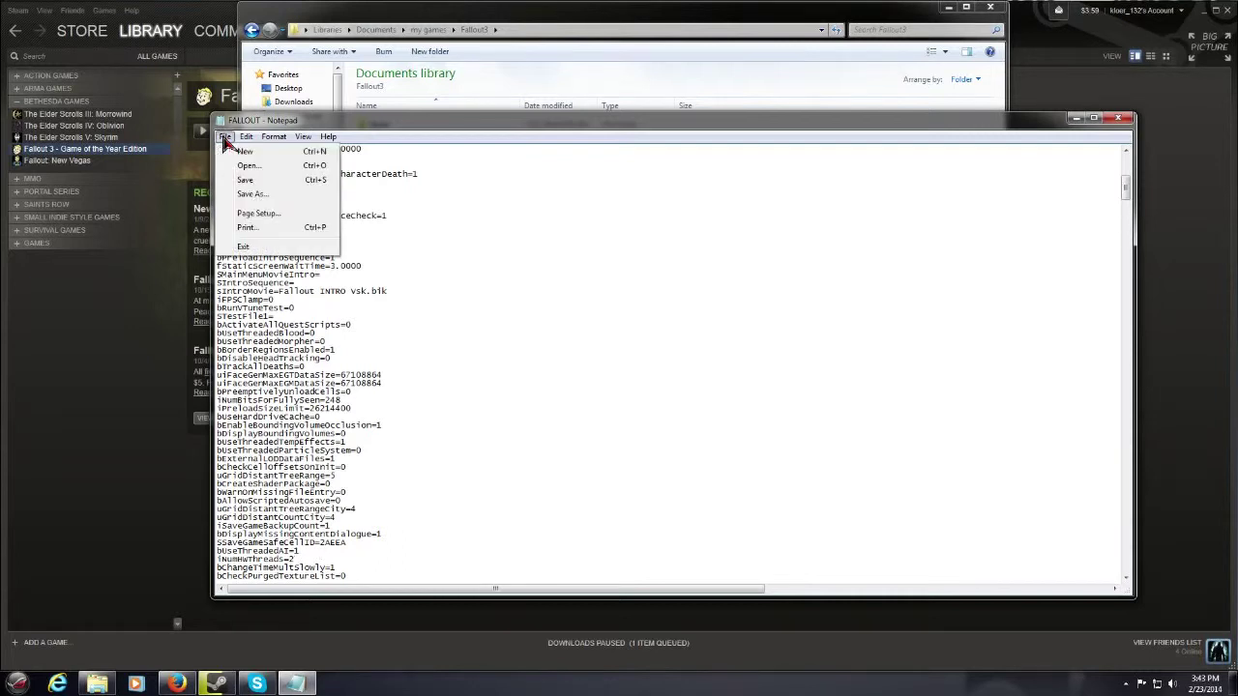
- Save the FALLOUT file, then close Notepad and the Fallout3 folder window
left_click(246, 183)
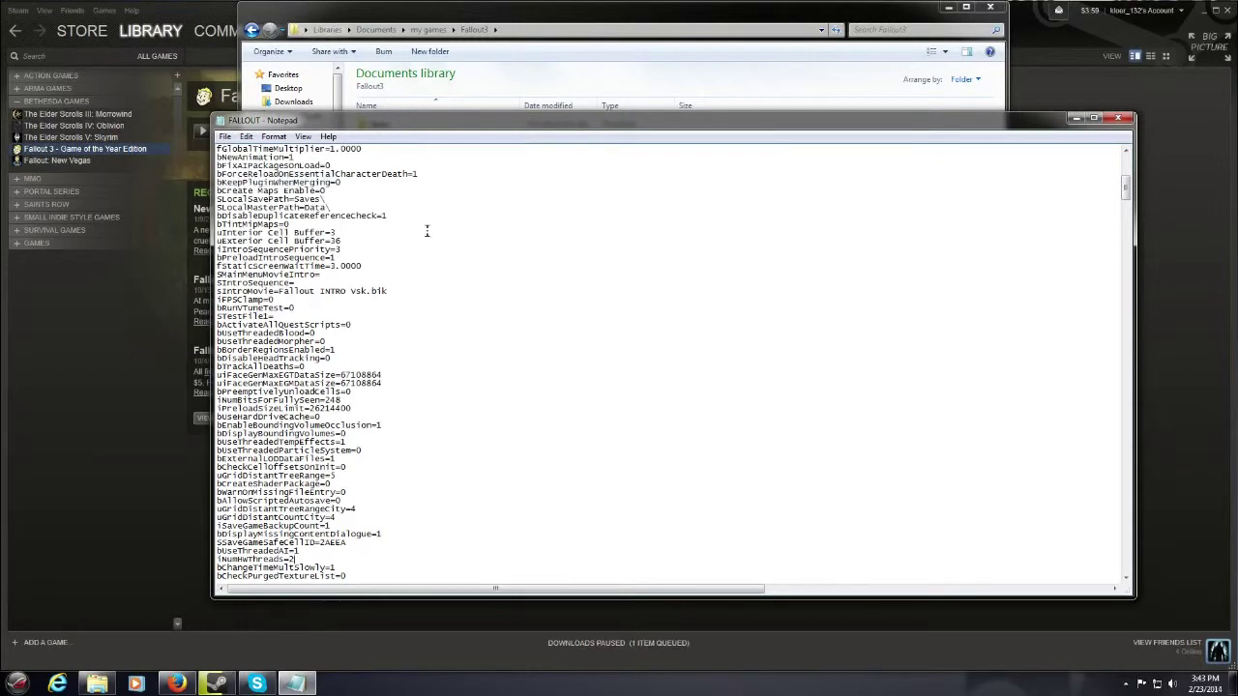
left_click(1117, 119)
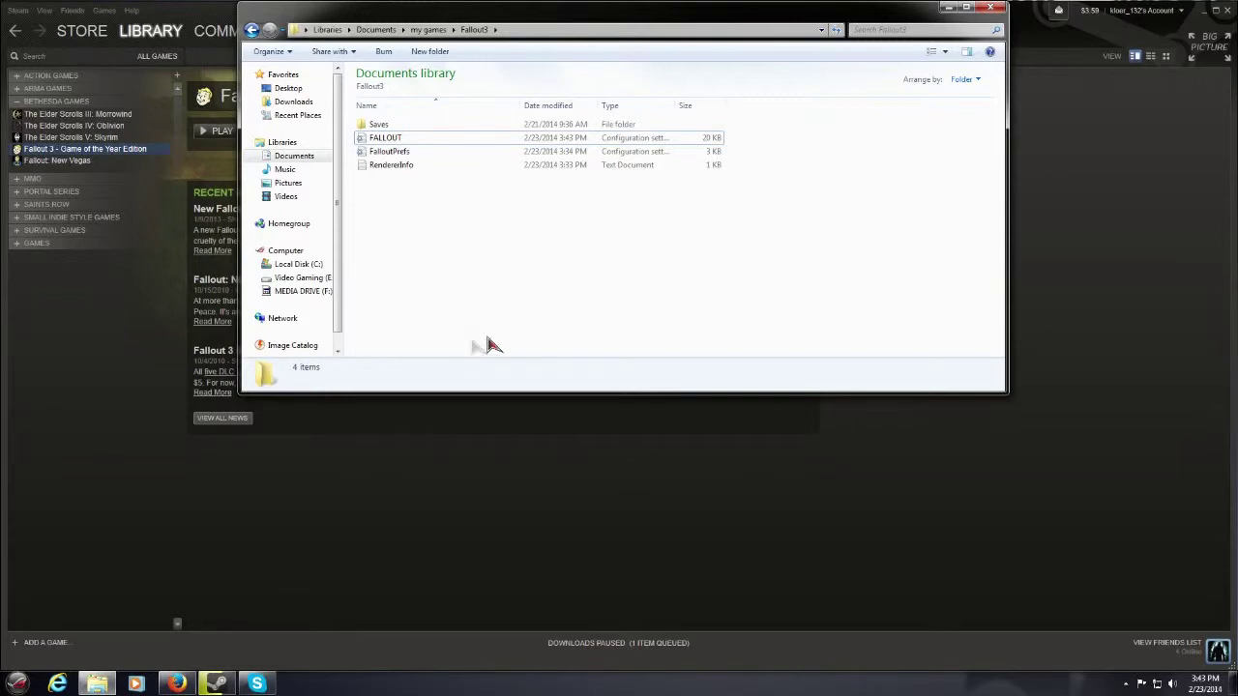
left_click(949, 8)
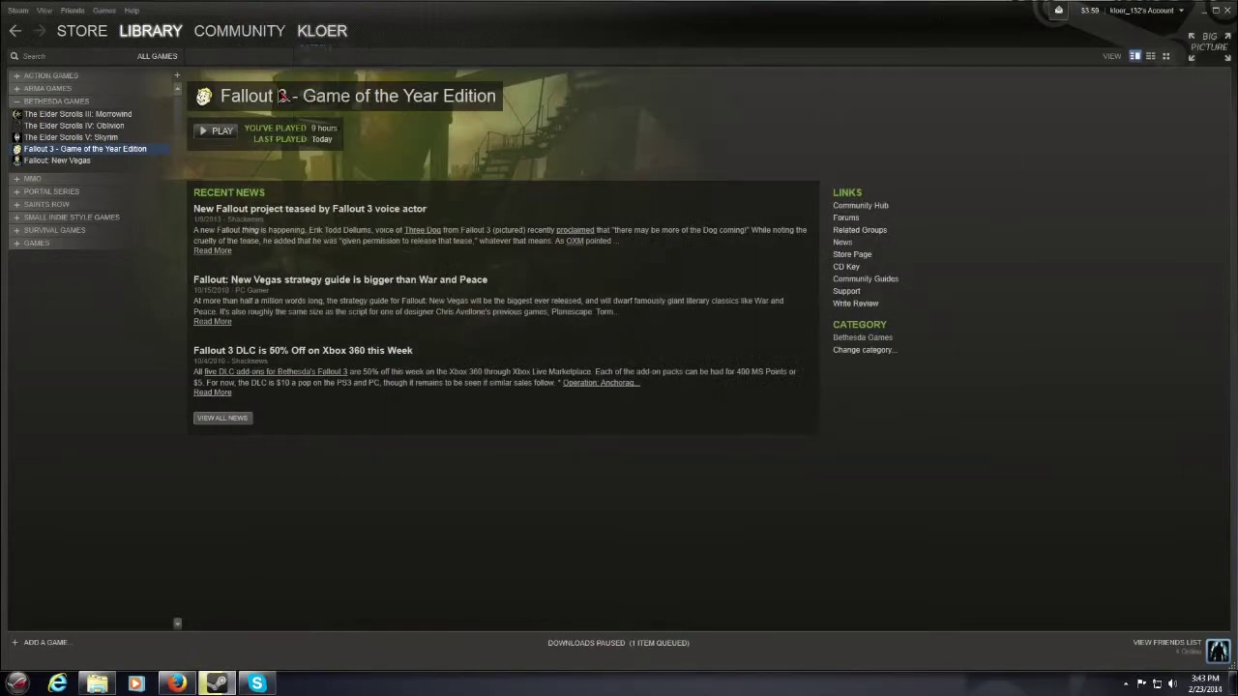